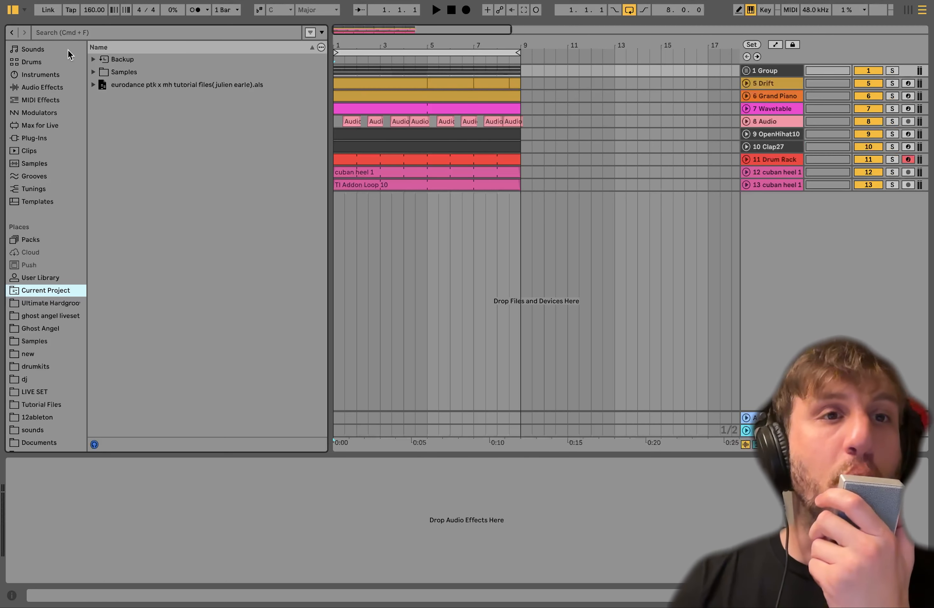
# - Unfold the kick group, solo it and play back its three layers together
pyautogui.click(746, 71)
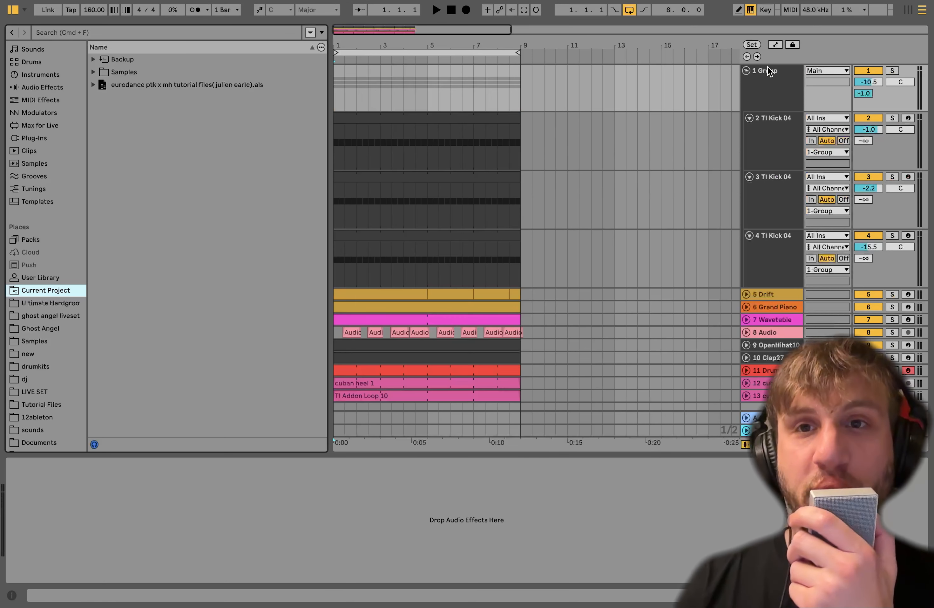
pyautogui.click(893, 71)
pyautogui.press('space')
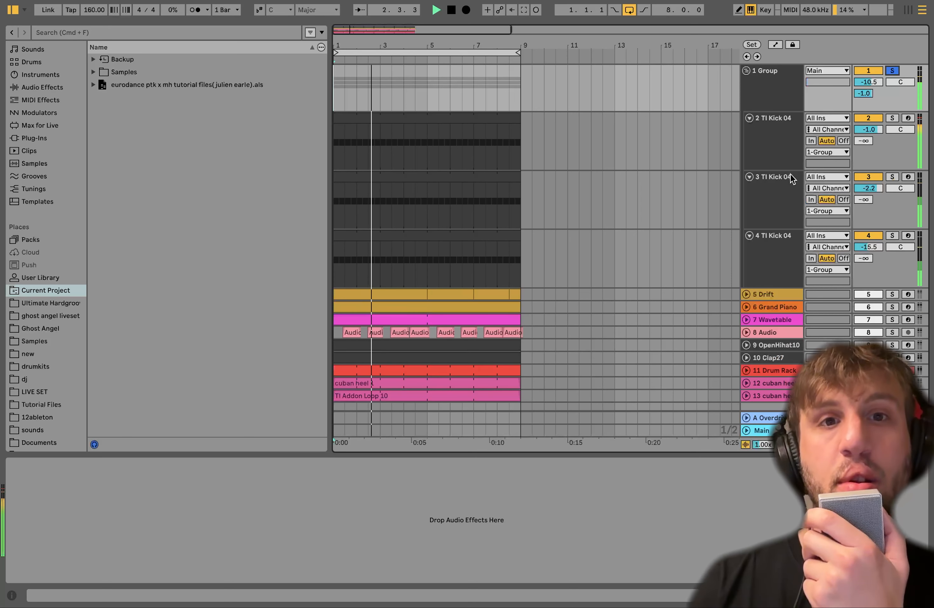
pyautogui.press('space')
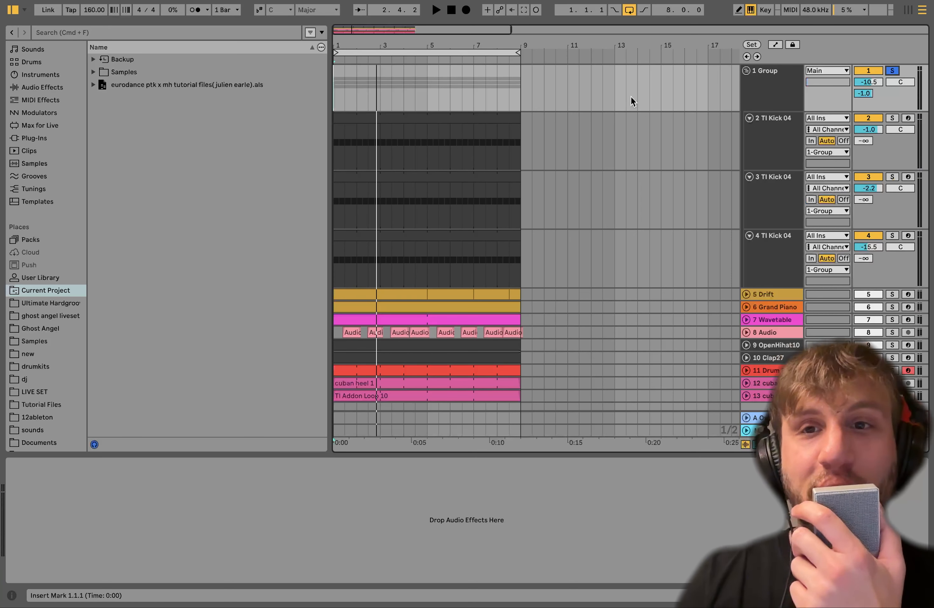
# - Solo the first kick layer (track 2) and reveal its source sample, TI Kick 04.wav, in the browser
pyautogui.click(773, 137)
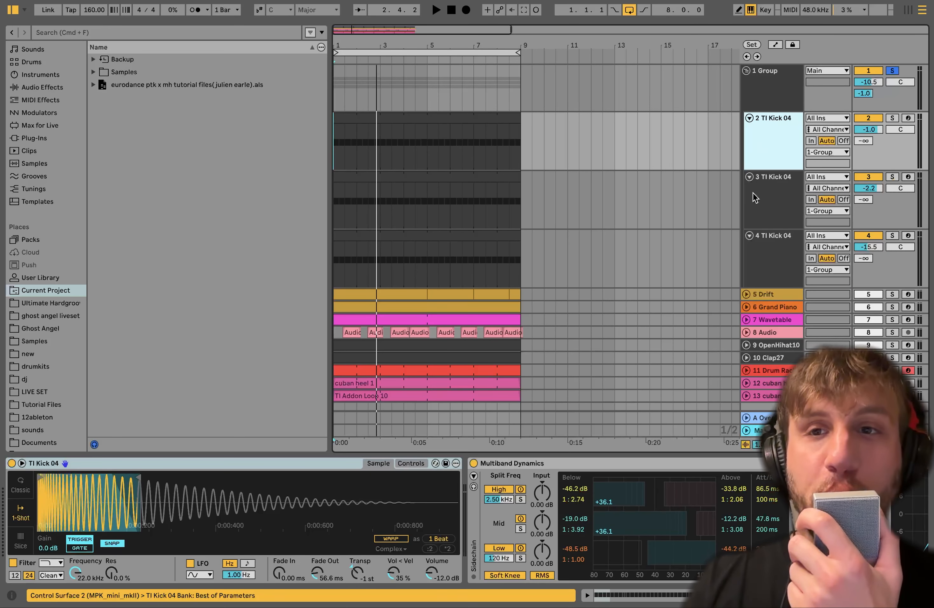
pyautogui.click(894, 117)
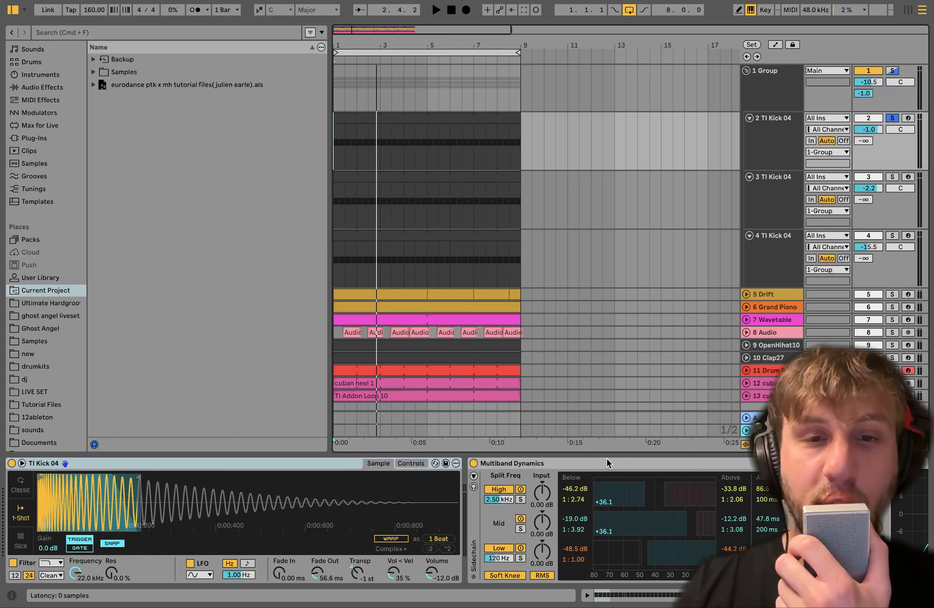
pyautogui.rightClick(236, 510)
pyautogui.click(298, 401)
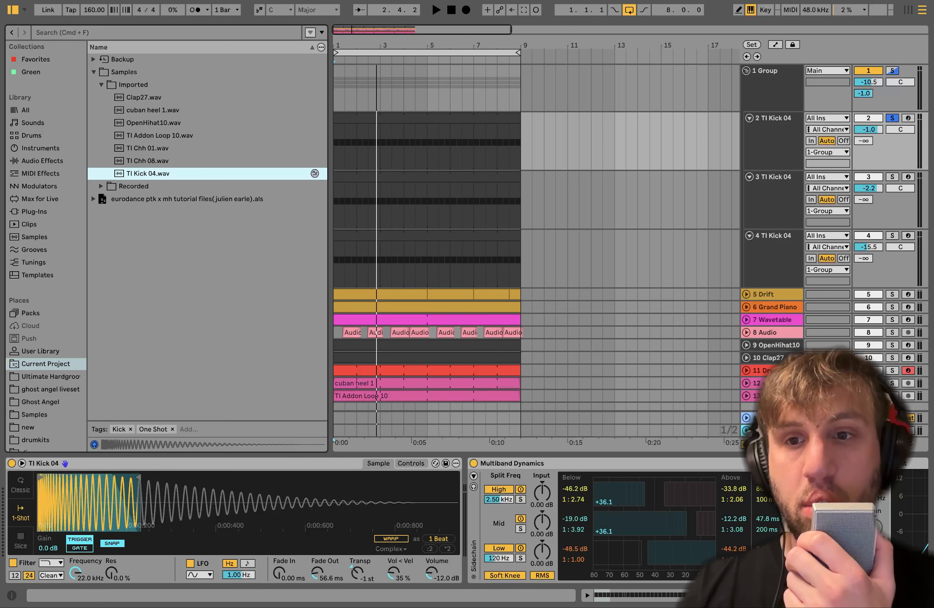
pyautogui.click(344, 160)
pyautogui.click(129, 176)
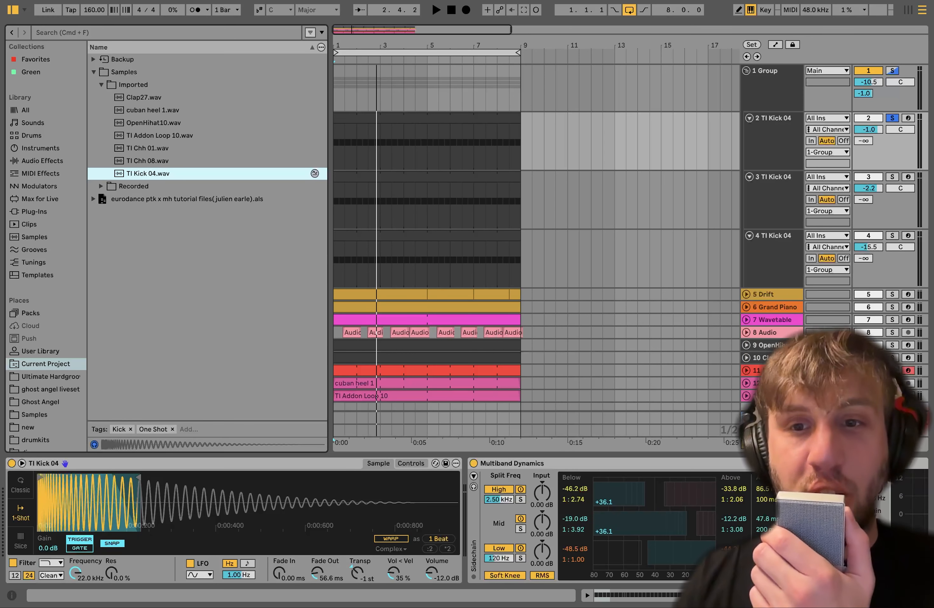
# - Bypass Multiband Dynamics and EQ Eight on the first kick layer and play the dry kick
pyautogui.click(704, 467)
pyautogui.hscroll(5, 704, 467)
pyautogui.click(555, 466)
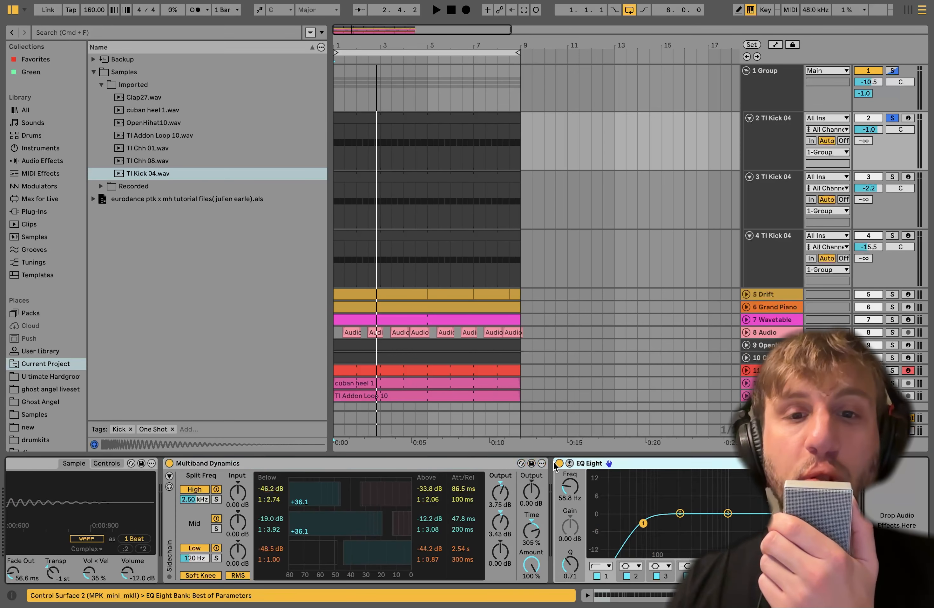
pyautogui.hscroll(-5, 560, 468)
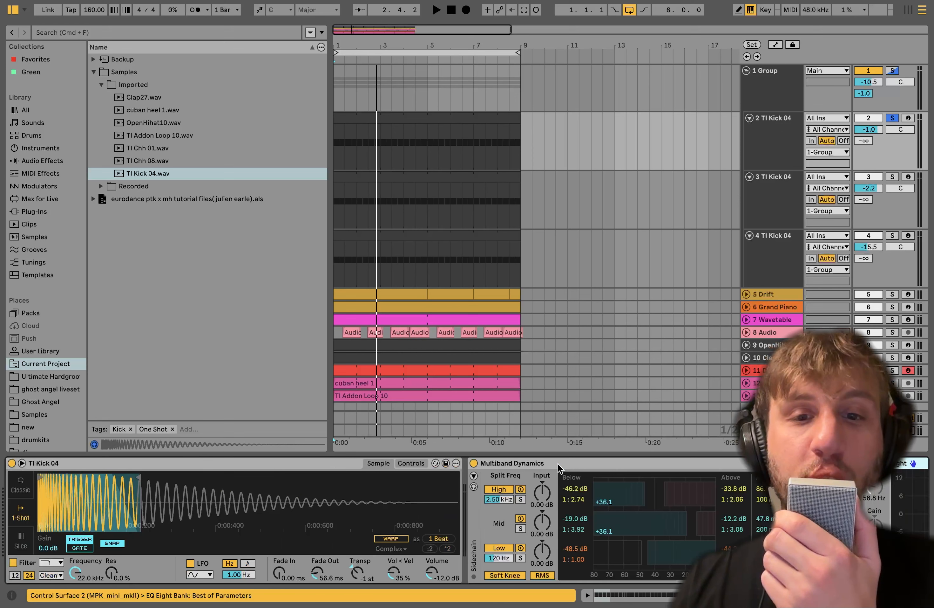
pyautogui.click(473, 463)
pyautogui.press('space')
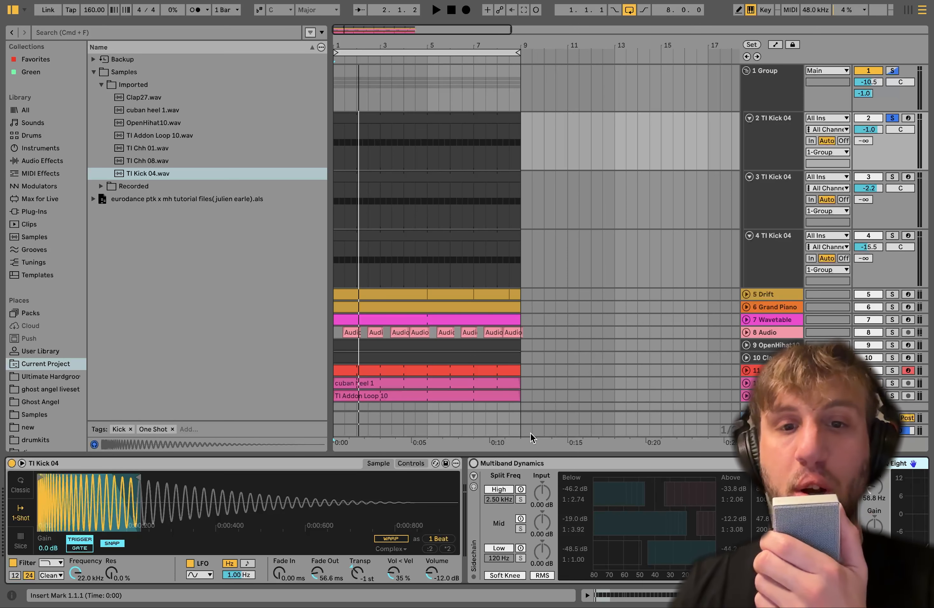
# - Re-enable Multiband Dynamics on the first kick layer during playback to hear its effect
pyautogui.hscroll(5, 371, 525)
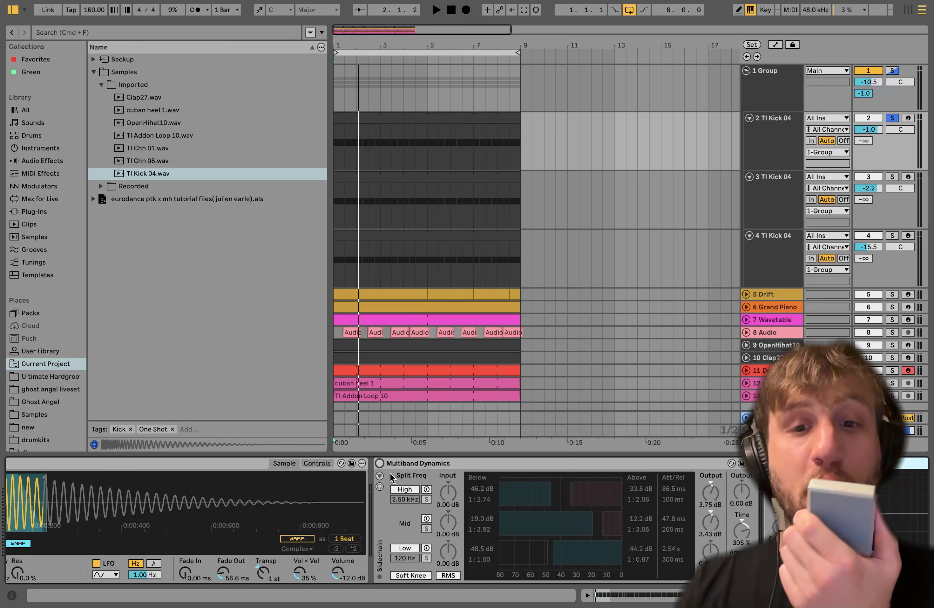
pyautogui.press('space')
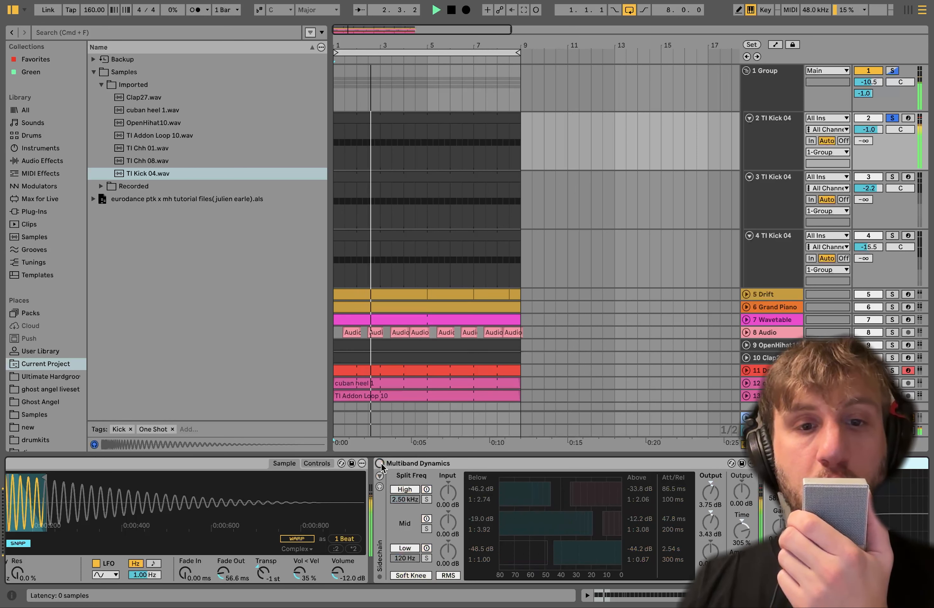
pyautogui.click(380, 464)
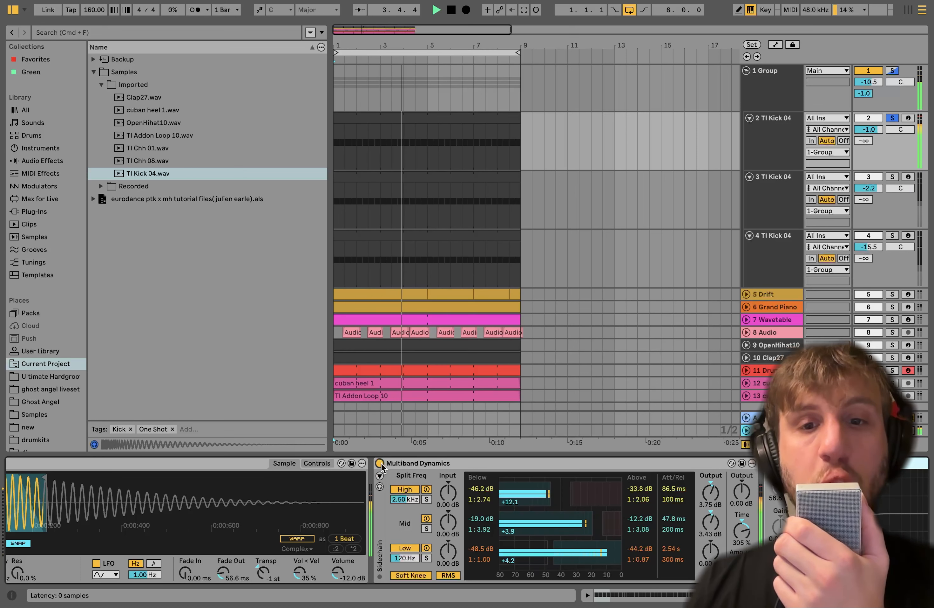
pyautogui.press('space')
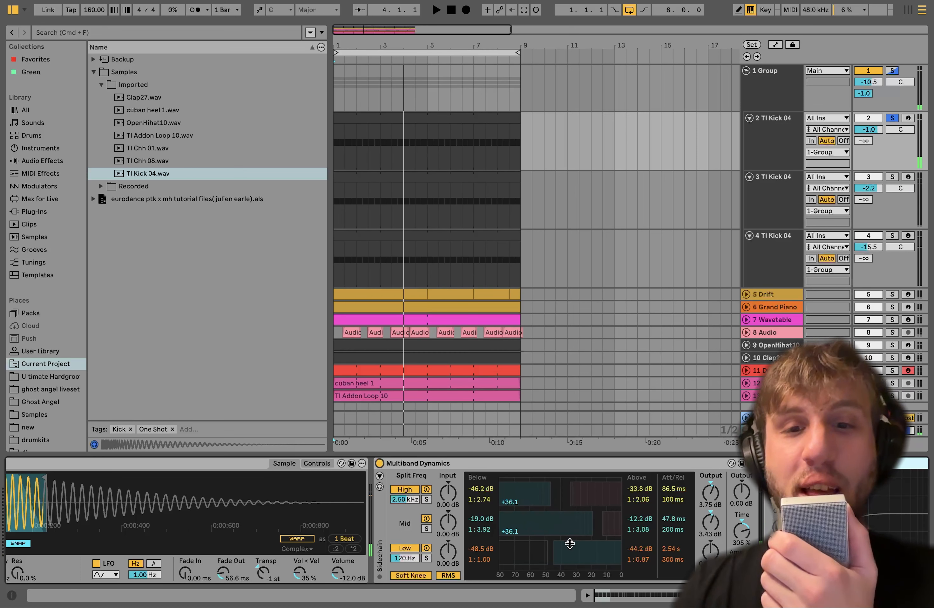
# - Re-enable EQ Eight on the first kick layer while the kick is playing
pyautogui.hscroll(2, 570, 543)
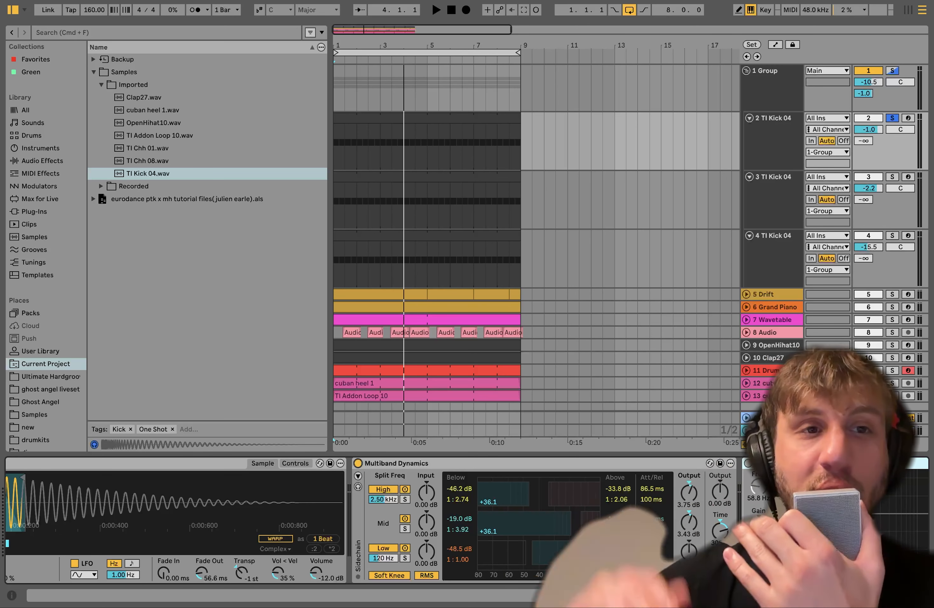
pyautogui.press('space')
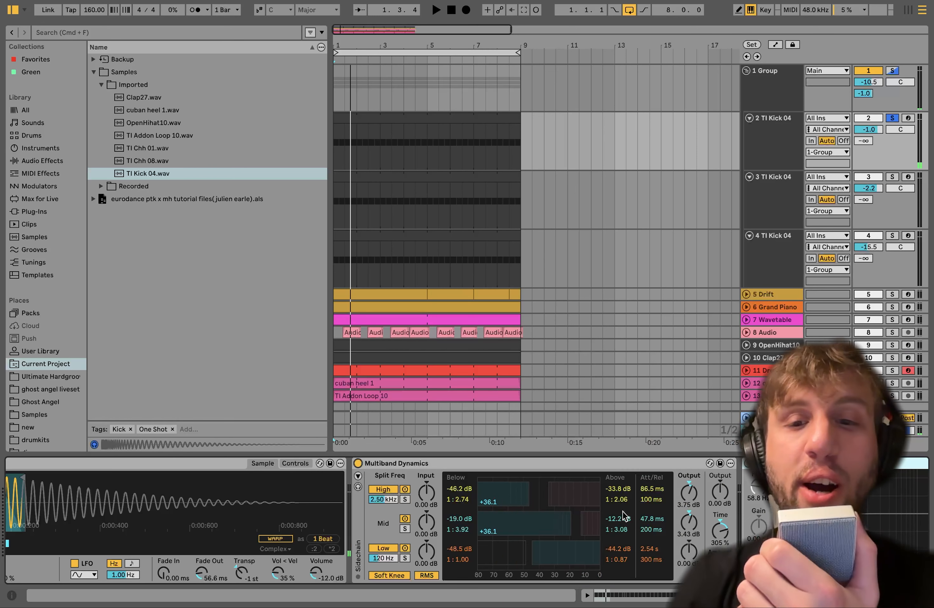
pyautogui.press('space')
pyautogui.hscroll(3, 619, 514)
pyautogui.hscroll(3, 617, 516)
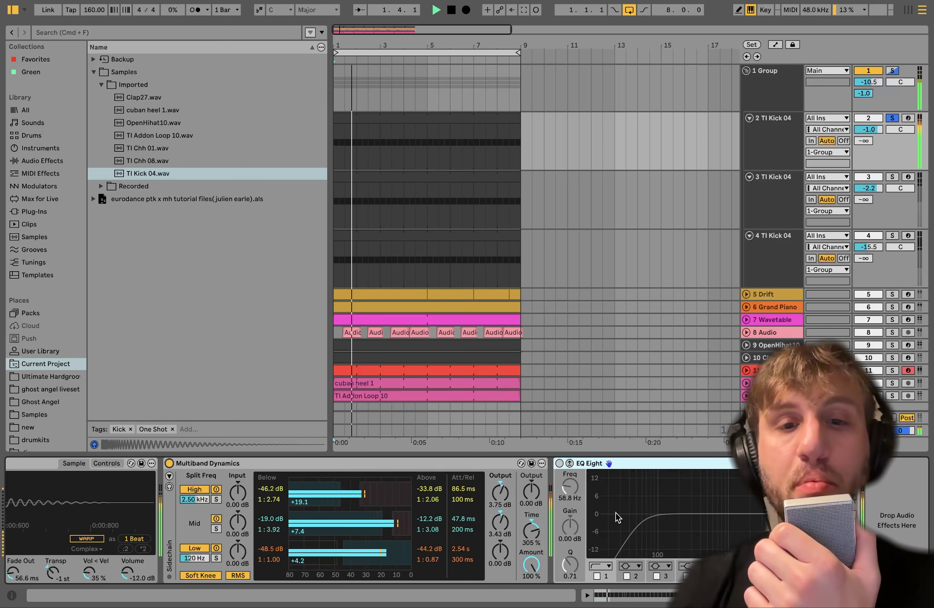
pyautogui.click(559, 463)
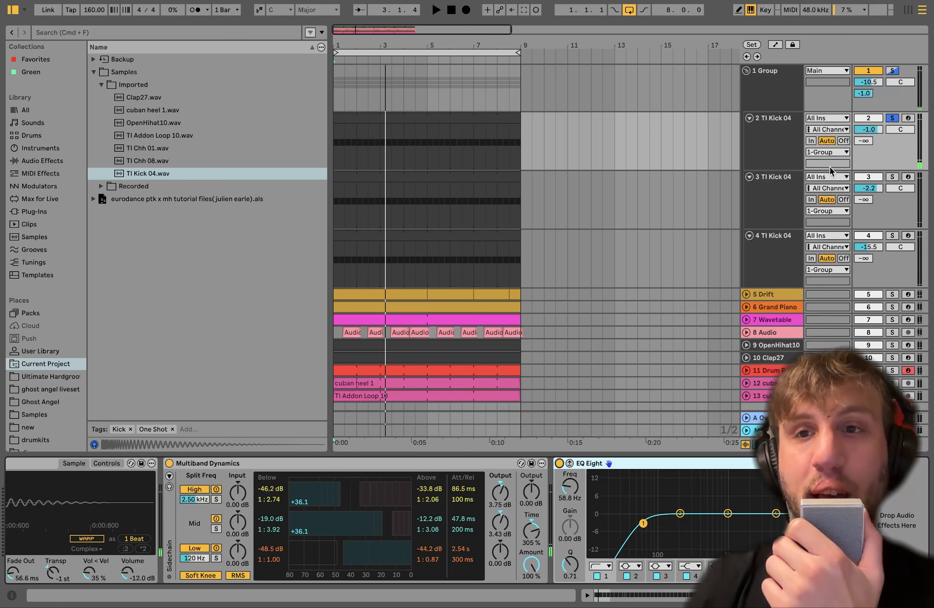
# - Solo the second kick layer (track 3) for playback and add the first layer's solo to hear both together
pyautogui.click(892, 177)
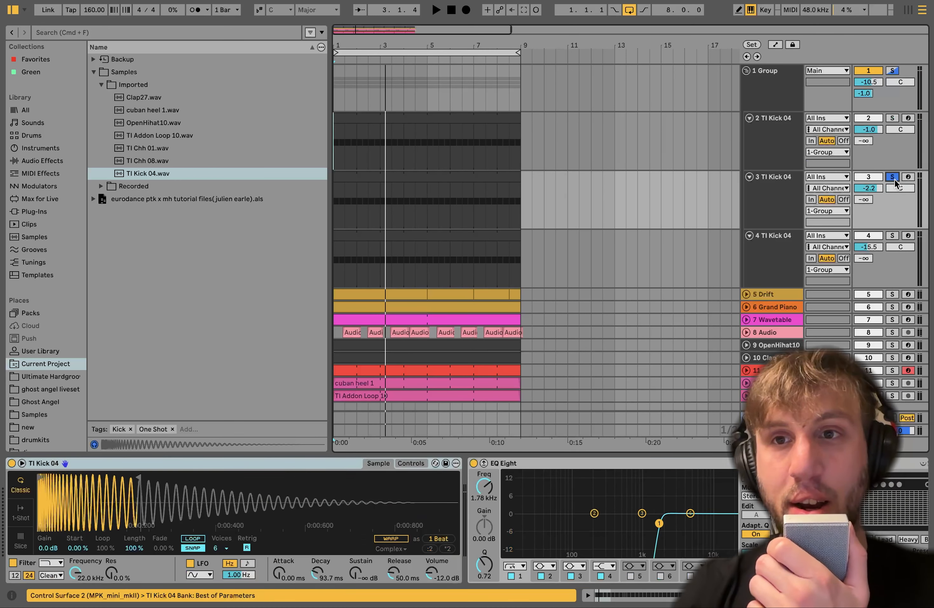
pyautogui.press('space')
pyautogui.click(892, 118)
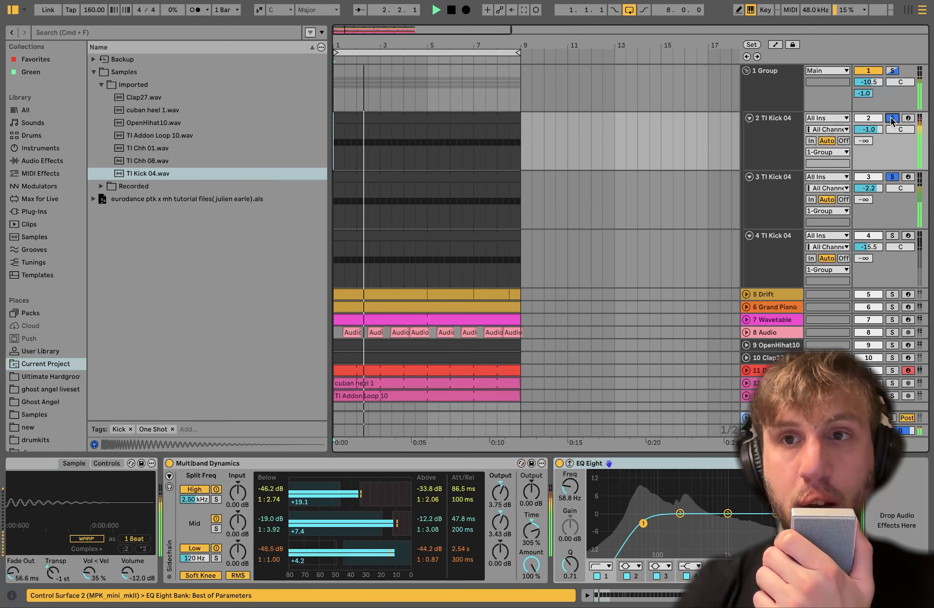
pyautogui.click(801, 190)
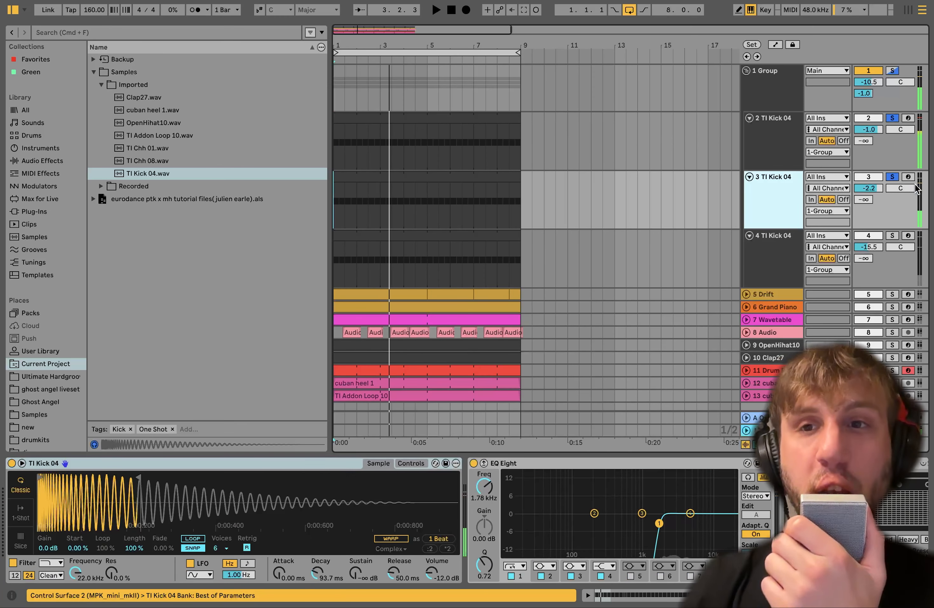
# - Solo only the second kick layer, bypass both its EQ Eights and the Amp, and play it dry
pyautogui.click(892, 178)
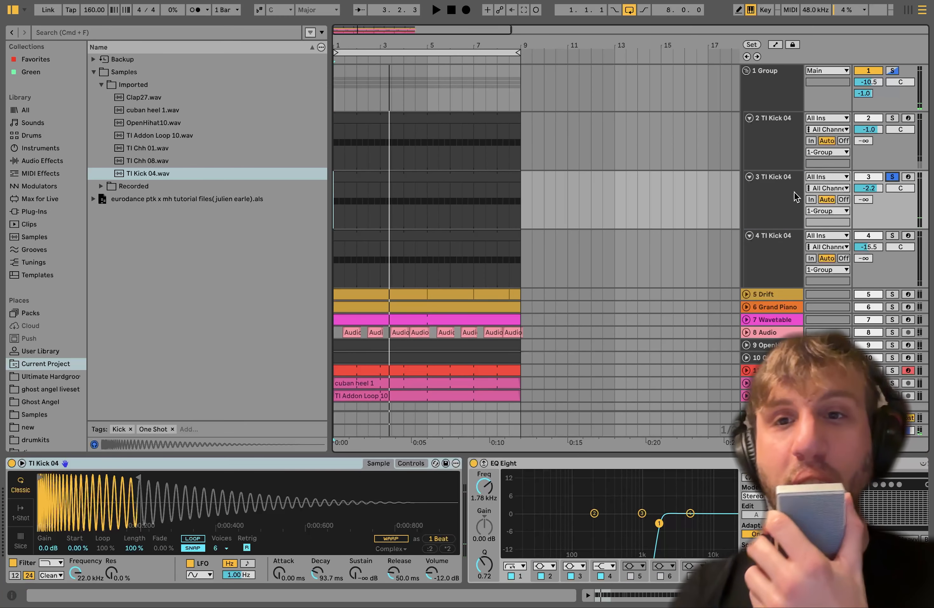
pyautogui.click(763, 220)
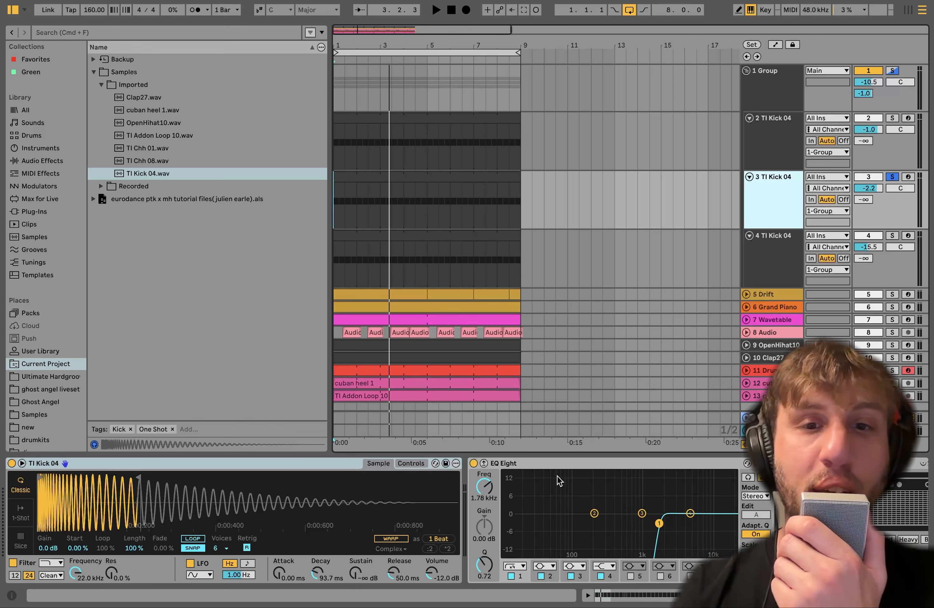
pyautogui.click(552, 463)
pyautogui.keyDown('shift'); pyautogui.click(588, 467); pyautogui.keyUp('shift')
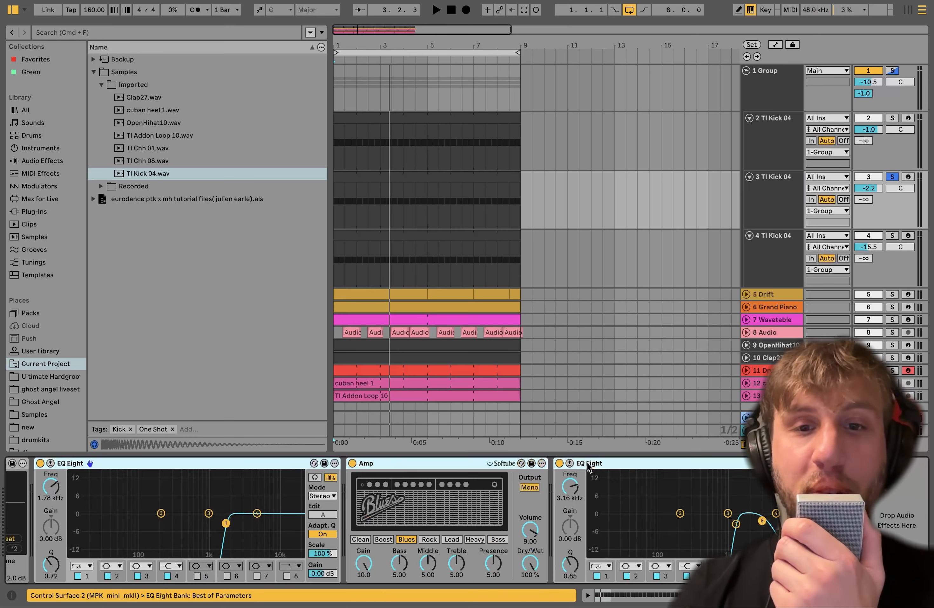
pyautogui.click(559, 464)
pyautogui.press('space')
pyautogui.hscroll(-10, 559, 467)
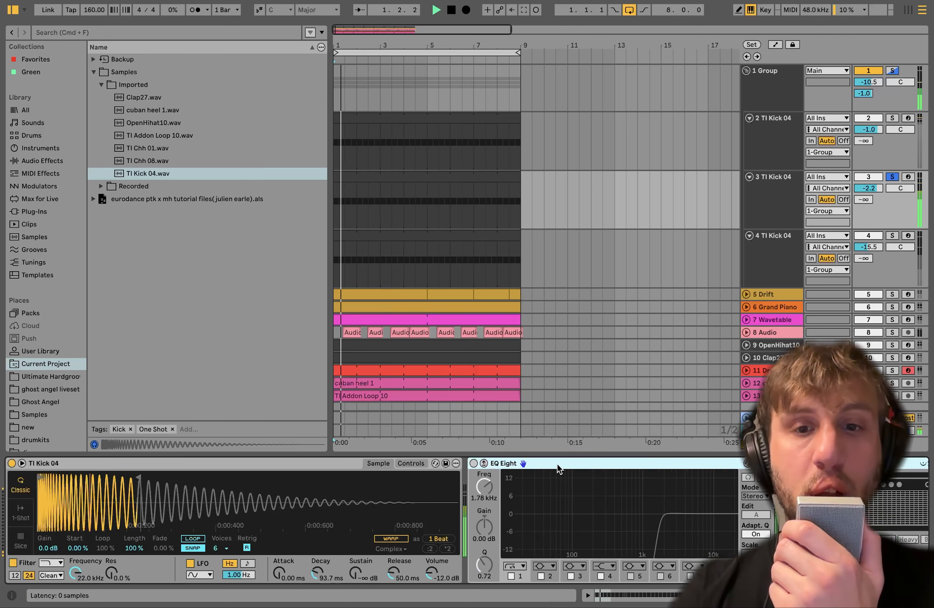
pyautogui.press('space')
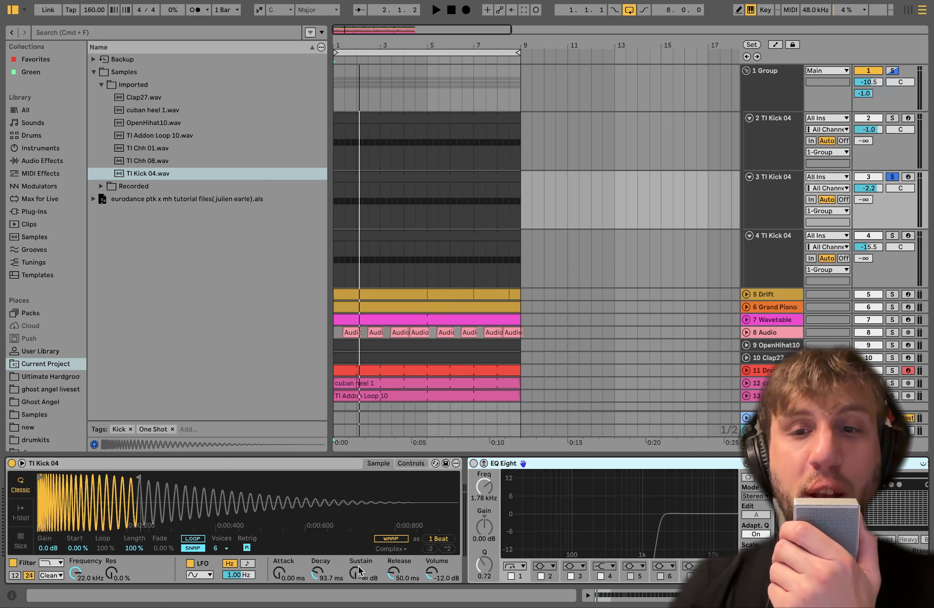
# - Play the dry second kick layer again and re-enable its first EQ Eight to compare the sound
pyautogui.press('space')
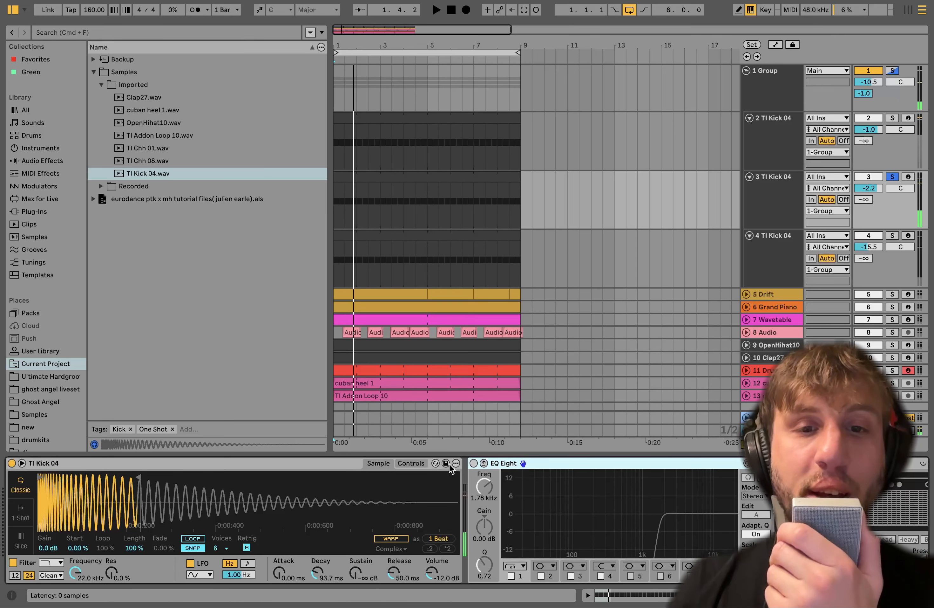
pyautogui.click(474, 464)
pyautogui.press('space')
pyautogui.hscroll(10, 478, 466)
pyautogui.press('space')
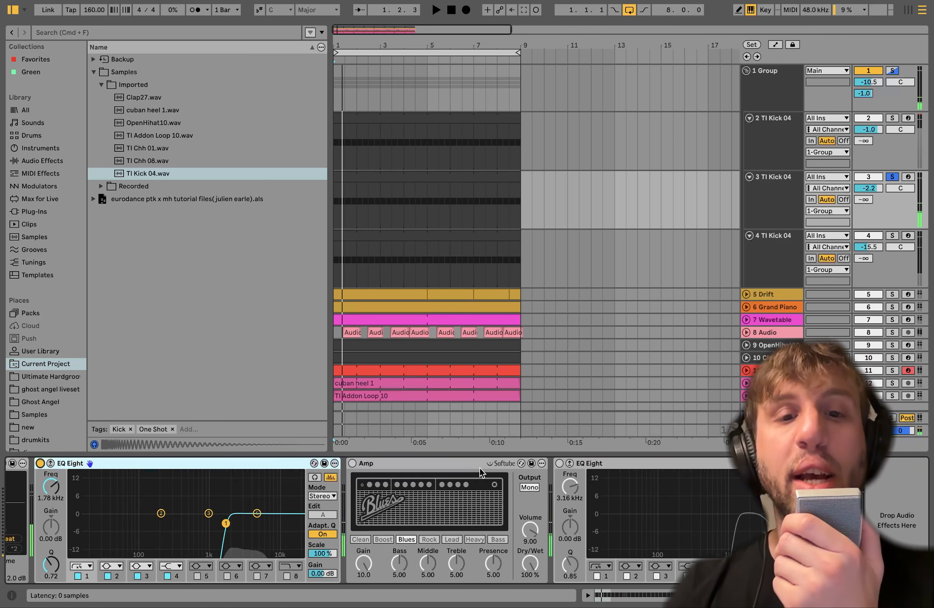
# - Re-enable the Amp and the last EQ Eight on the second kick layer, playing it back with each one added
pyautogui.click(353, 463)
pyautogui.press('space')
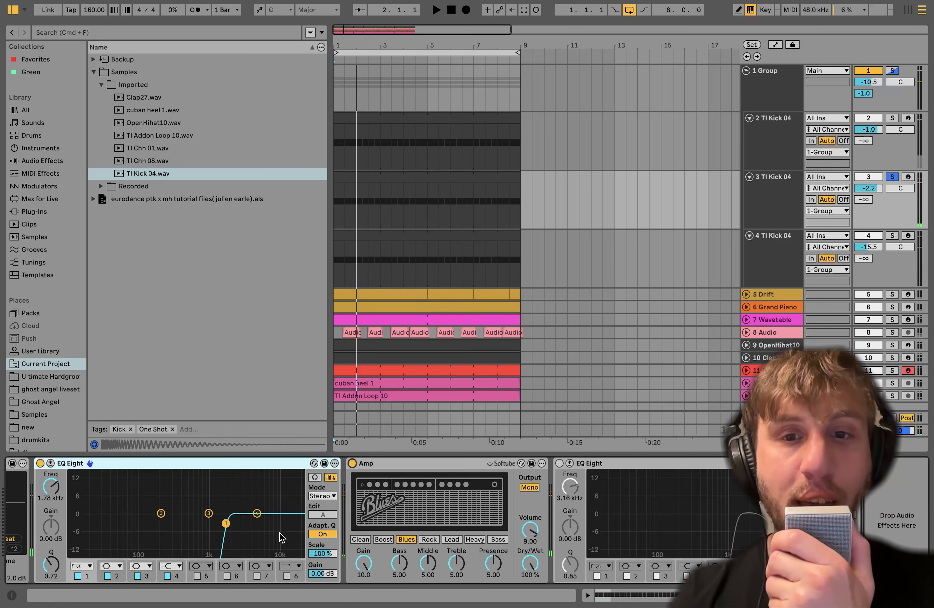
pyautogui.click(559, 463)
pyautogui.press('space')
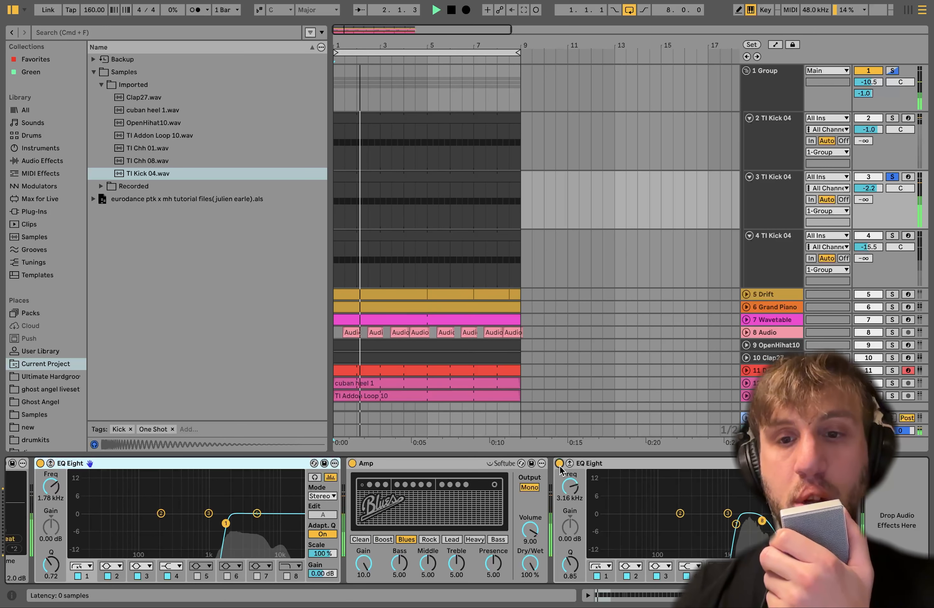
# - Solo the third kick layer (track 4) and play it while viewing its Saturator and EQ Eight chain
pyautogui.click(794, 256)
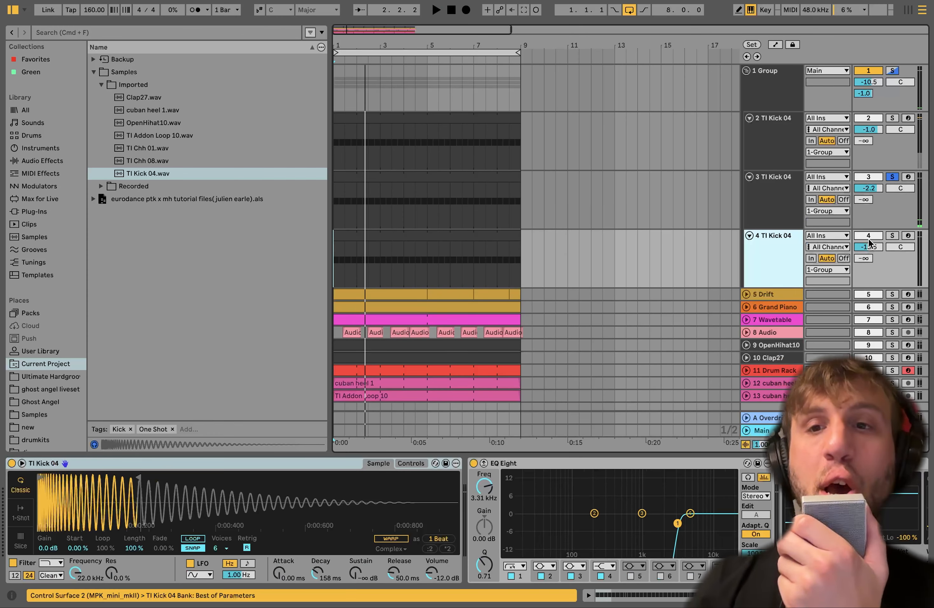
pyautogui.click(893, 237)
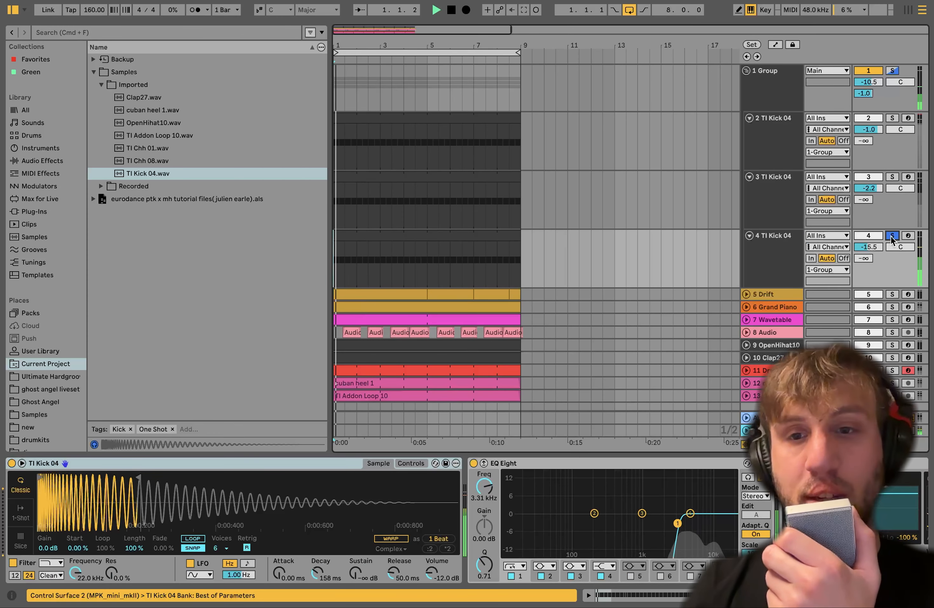
pyautogui.hscroll(6, 553, 470)
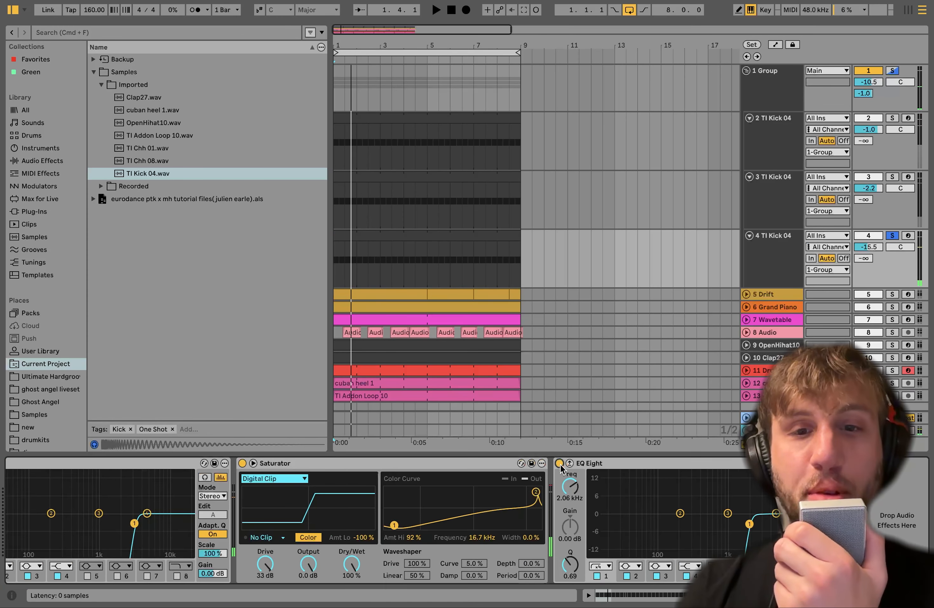
# - Bypass the effects on the third kick layer, including its first EQ Eight, and play the layer dry
pyautogui.hscroll(-6, 552, 470)
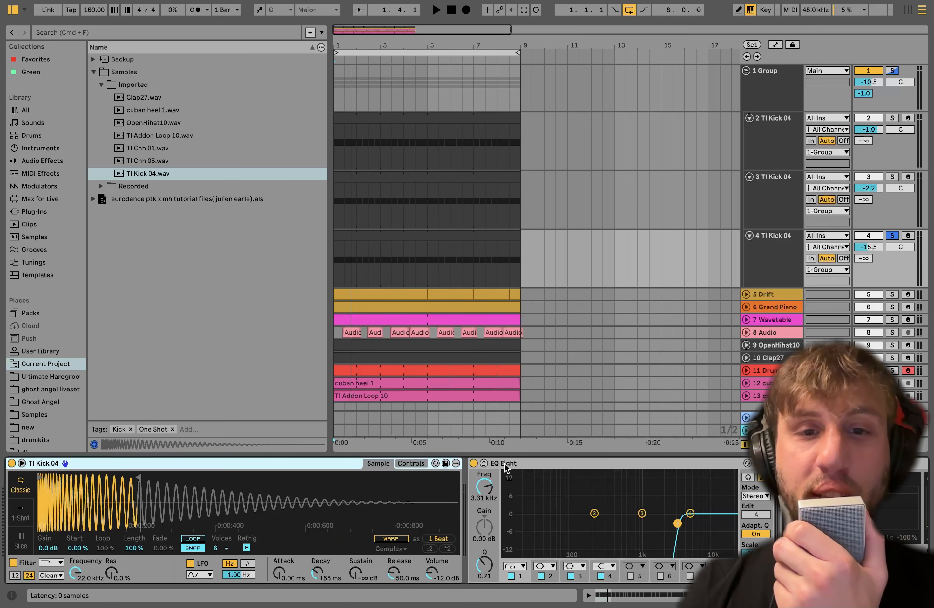
pyautogui.click(473, 463)
pyautogui.press('space')
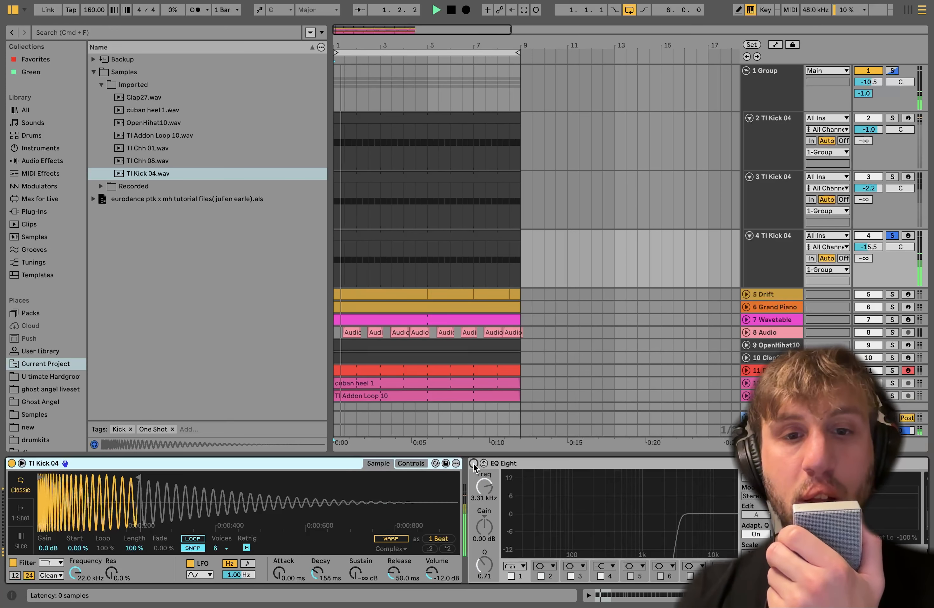
# - Re-enable the first EQ Eight, the Saturator and the last EQ Eight on the third kick layer one by one, listening to each
pyautogui.click(474, 463)
pyautogui.hscroll(5, 474, 465)
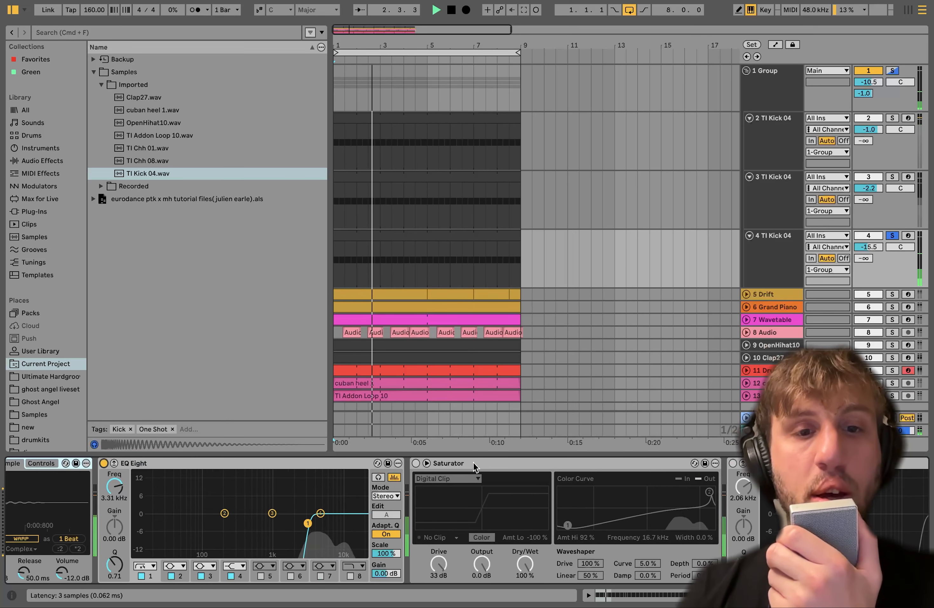
pyautogui.click(413, 462)
pyautogui.hscroll(5, 391, 521)
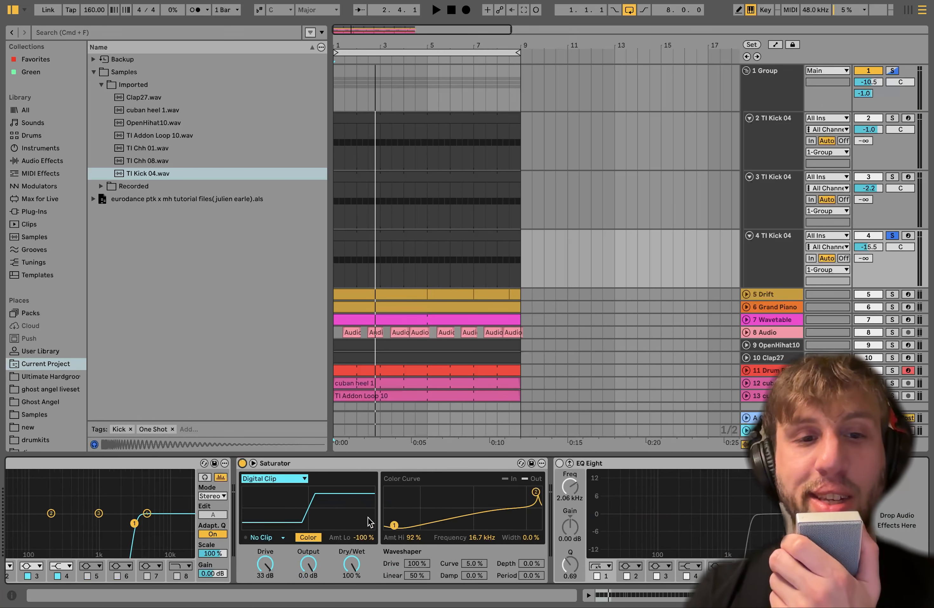
pyautogui.press('space')
pyautogui.click(559, 463)
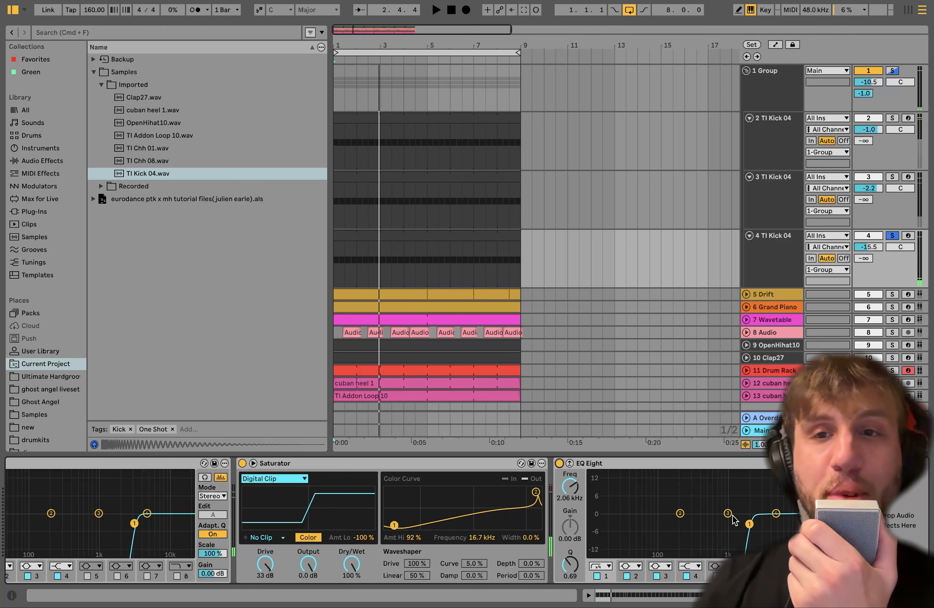
# - Solo the whole kick group and play all three layers together
pyautogui.click(895, 71)
pyautogui.press('space')
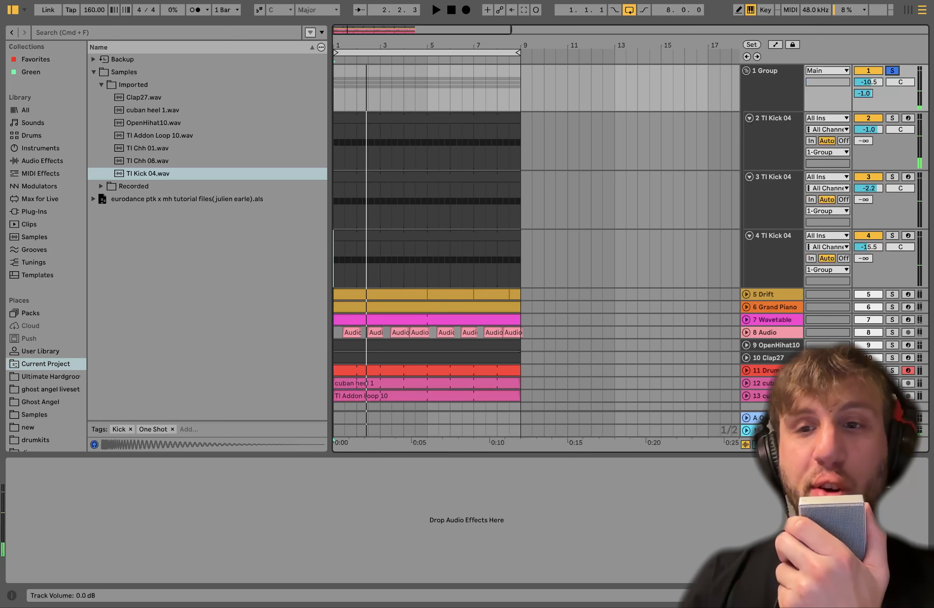
pyautogui.press('space')
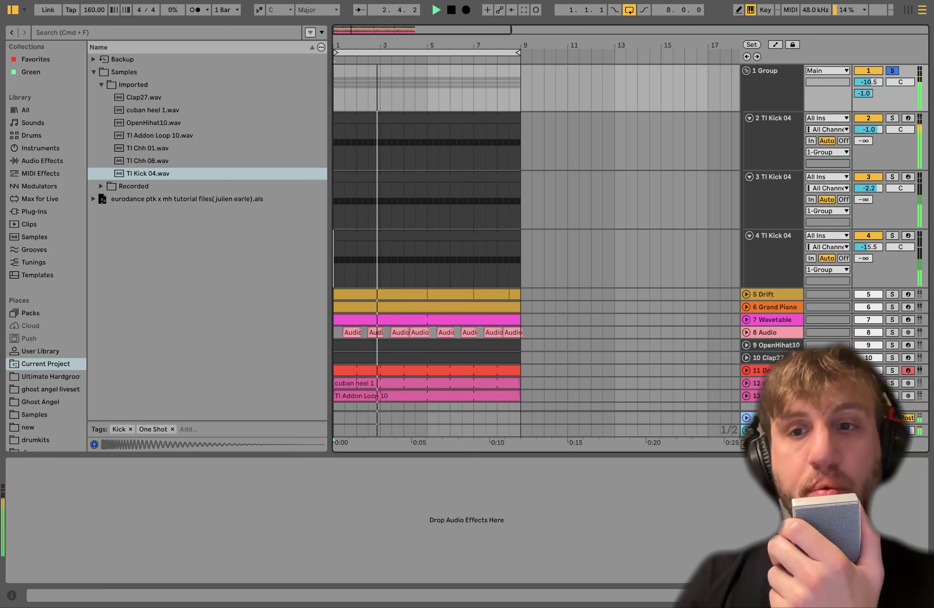
pyautogui.press('space')
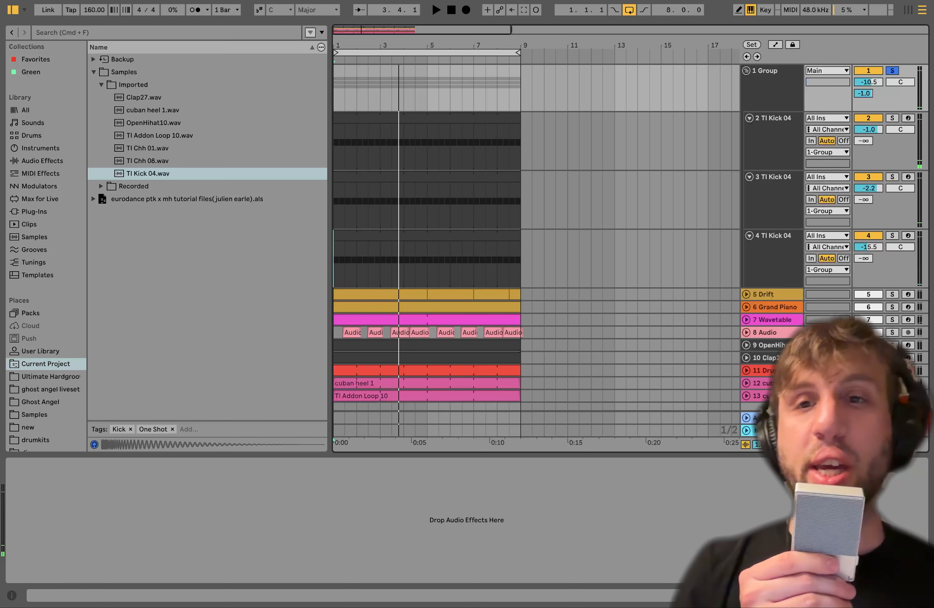
pyautogui.press('space')
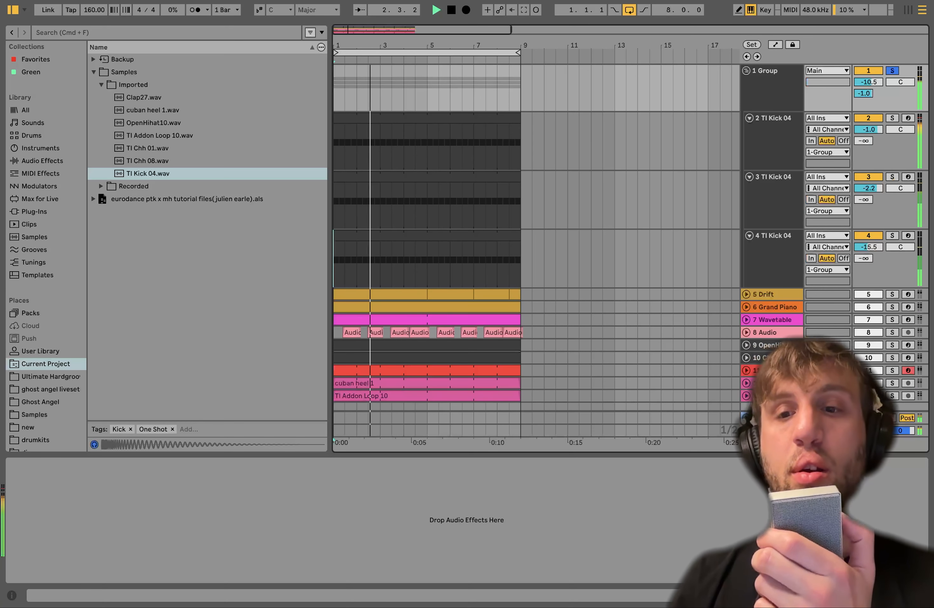
# - Solo the A Overdrive return track and play the kick's send signal while viewing the Overdrive settings
pyautogui.click(772, 417)
pyautogui.press('space')
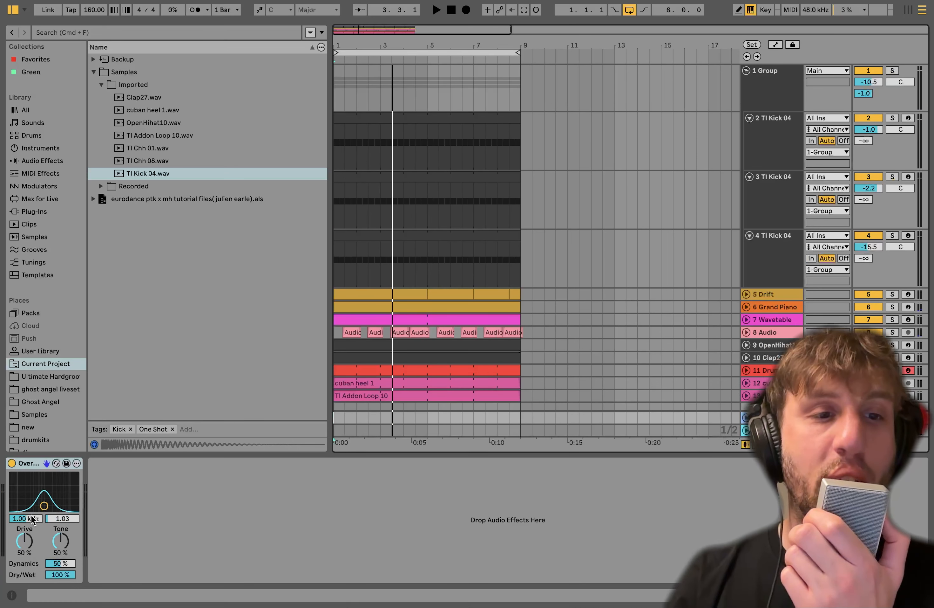
pyautogui.press('space')
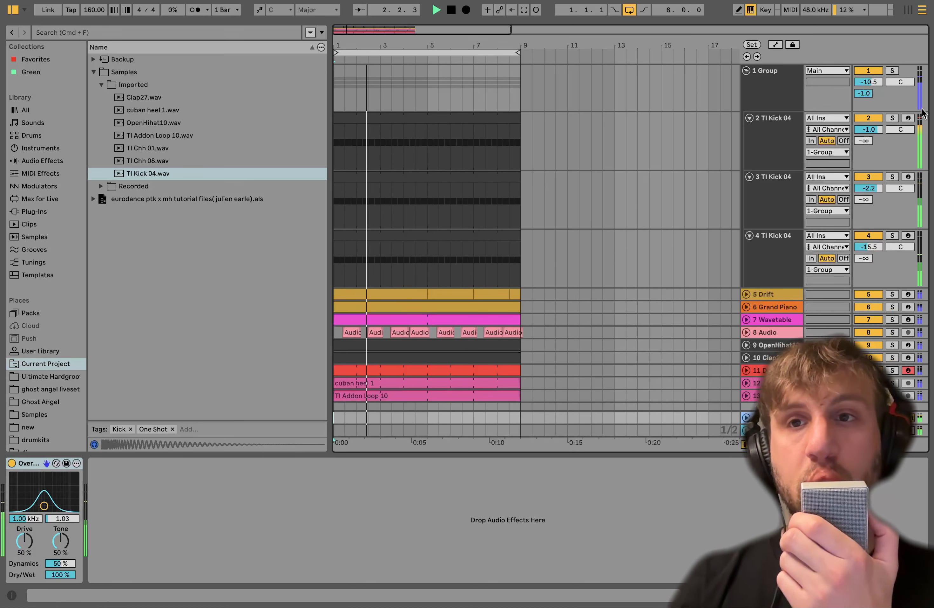
pyautogui.press('space')
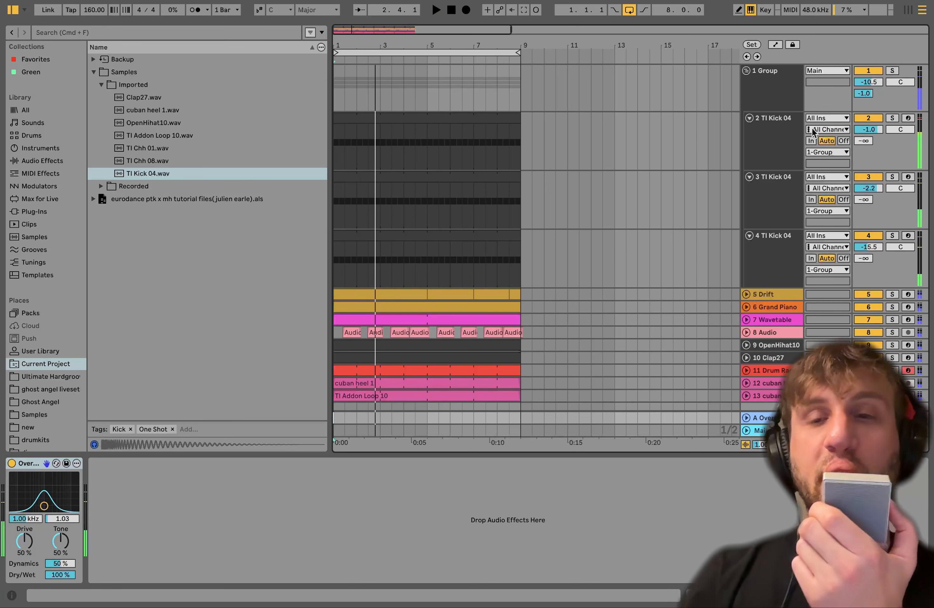
# - Solo the kick group again, play the full kick and fold the group
pyautogui.click(893, 70)
pyautogui.press('space')
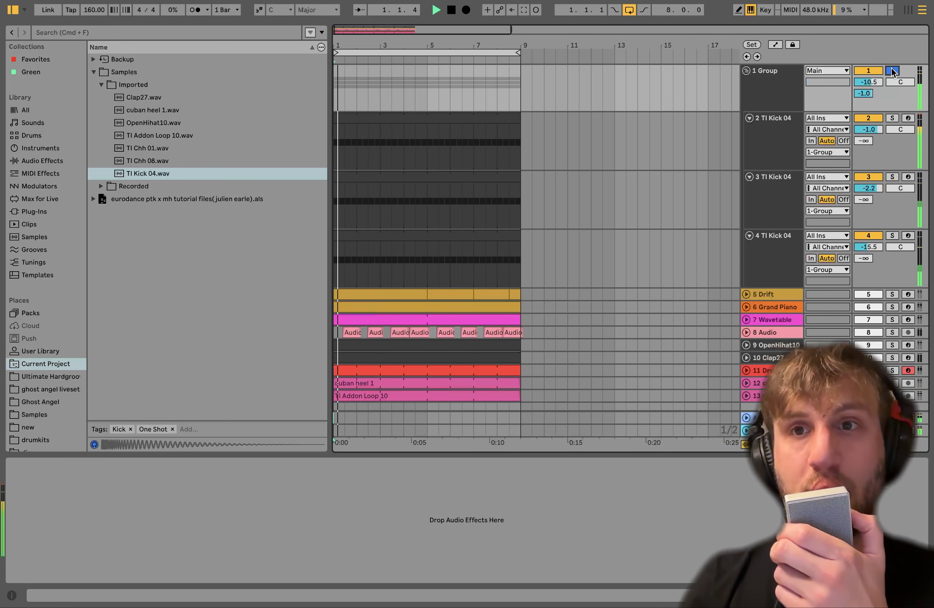
pyautogui.click(747, 71)
pyautogui.press('space')
# - Unfold and solo the Drift track, play its bass line and open its first MIDI clip
pyautogui.click(747, 84)
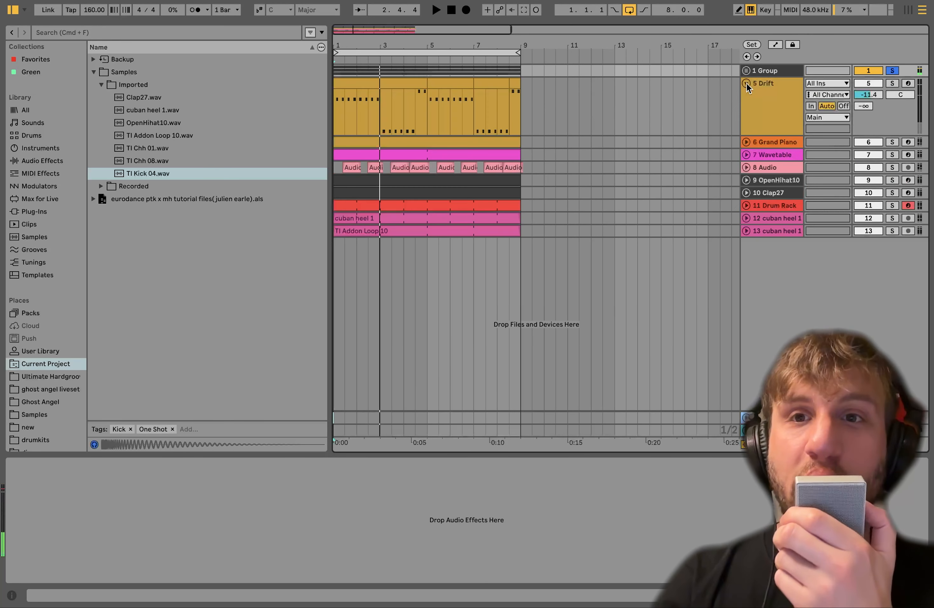
pyautogui.click(390, 90)
pyautogui.press('space')
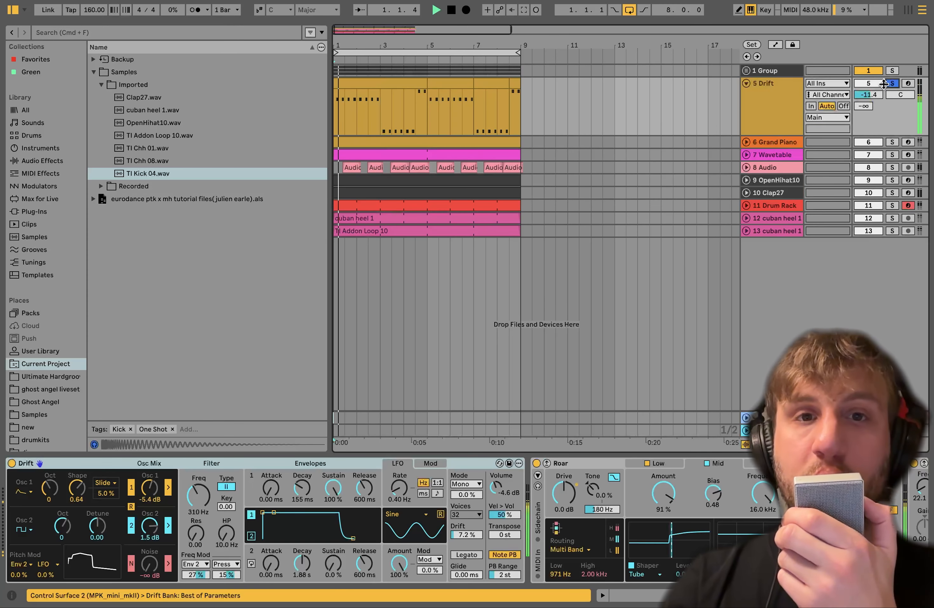
pyautogui.doubleClick(390, 90)
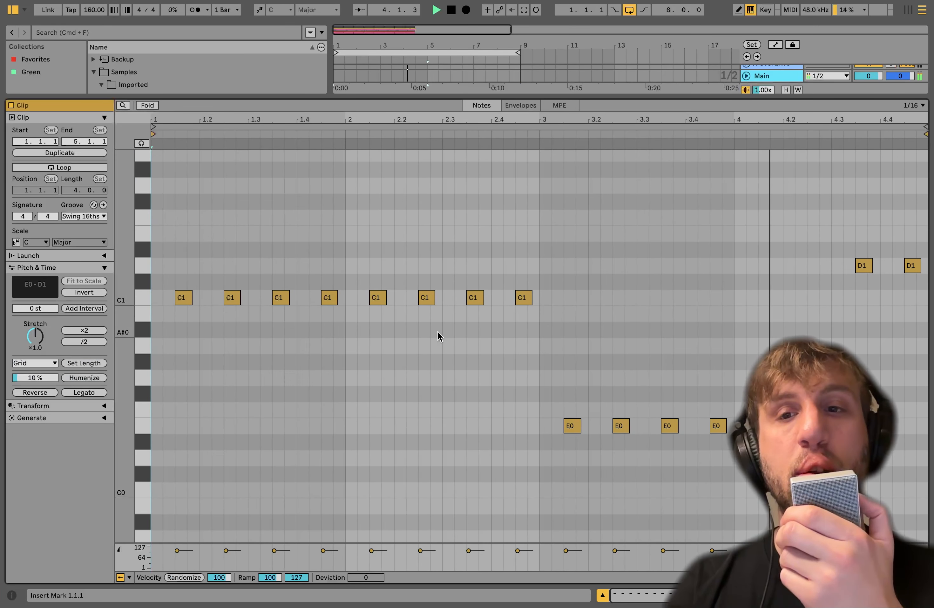
pyautogui.press('space')
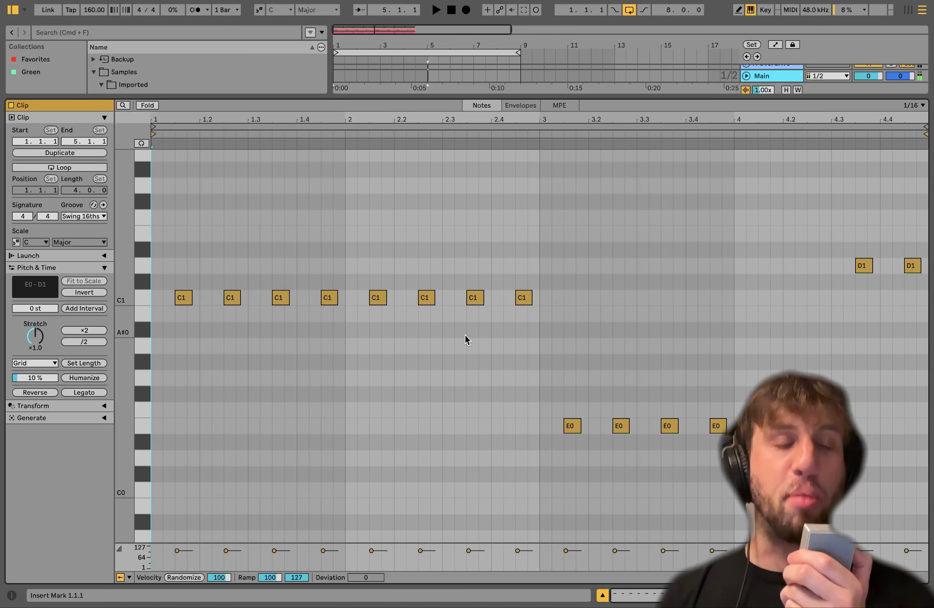
# - Turn on note preview for the bass clip, audition the C1, E1 and D1 keys and play the clip
pyautogui.click(143, 145)
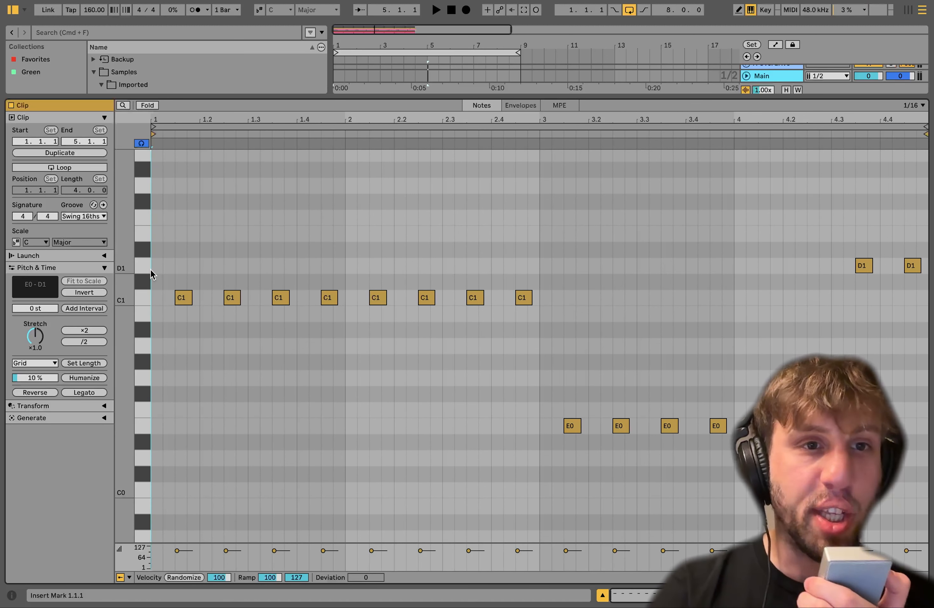
pyautogui.click(141, 299)
pyautogui.click(138, 232)
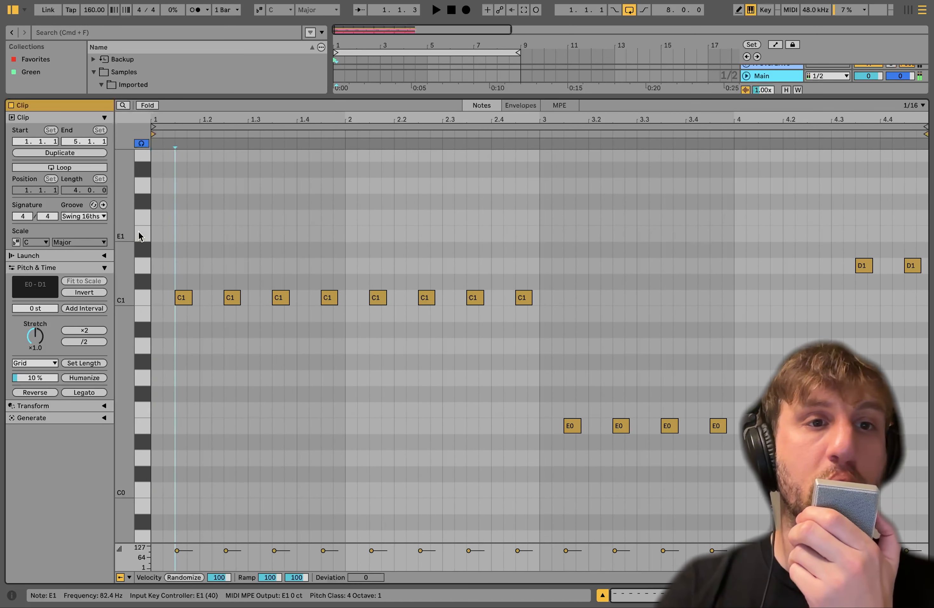
pyautogui.click(139, 263)
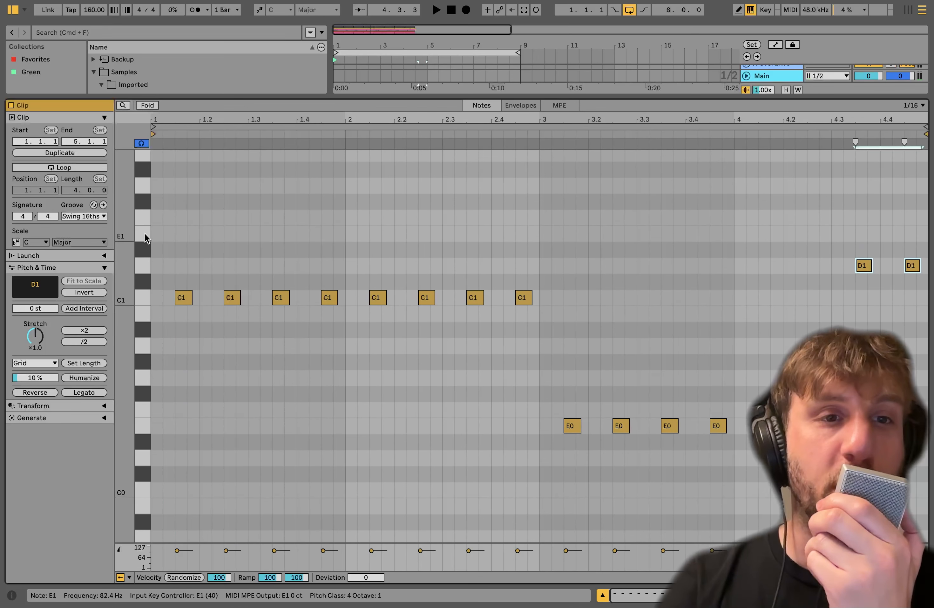
pyautogui.press('space')
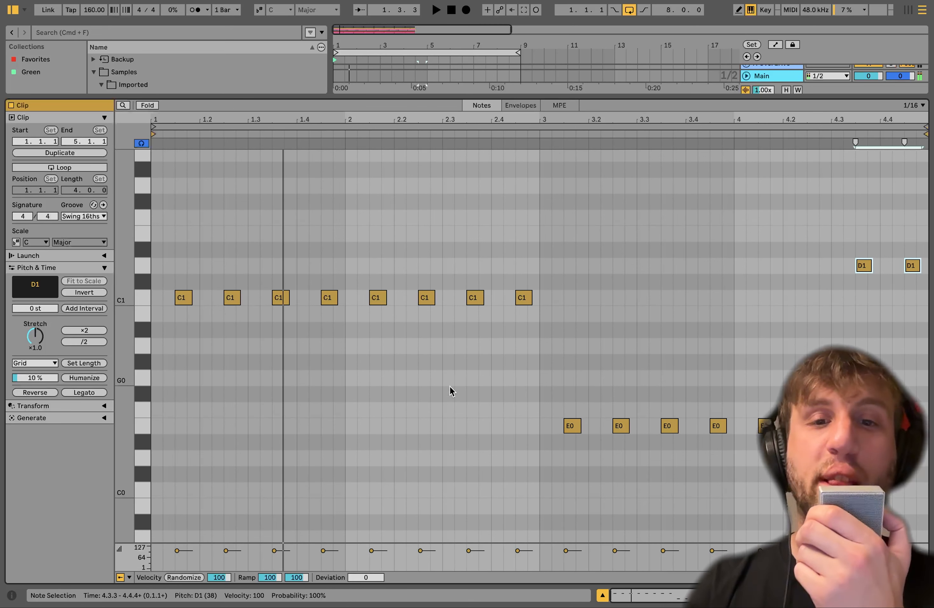
# - Select the E0 bass notes and shift them up an octave and back down
pyautogui.moveTo(476, 387); pyautogui.dragTo(882, 429)
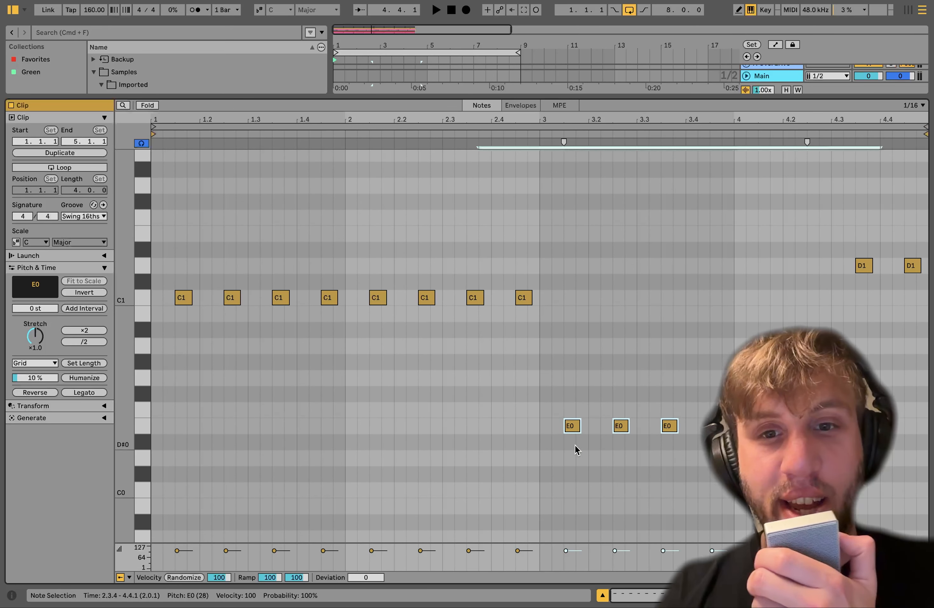
pyautogui.hotkey('shift', 'Up')
pyautogui.hotkey('shift', 'Down')
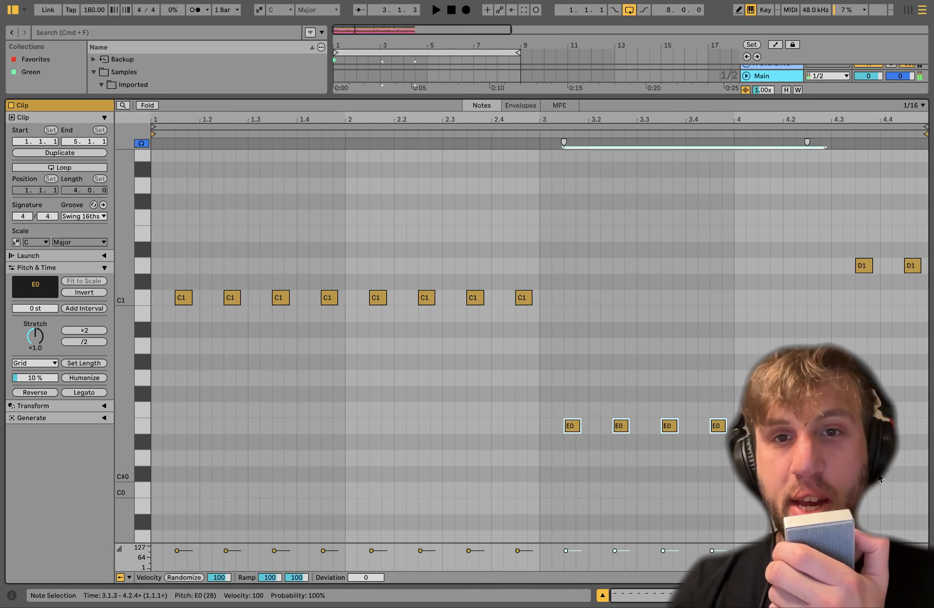
# - Show the Drift track's device chain and play the bass line with its first clip selected
pyautogui.hotkey('shift', 'Tab')
pyautogui.press('space')
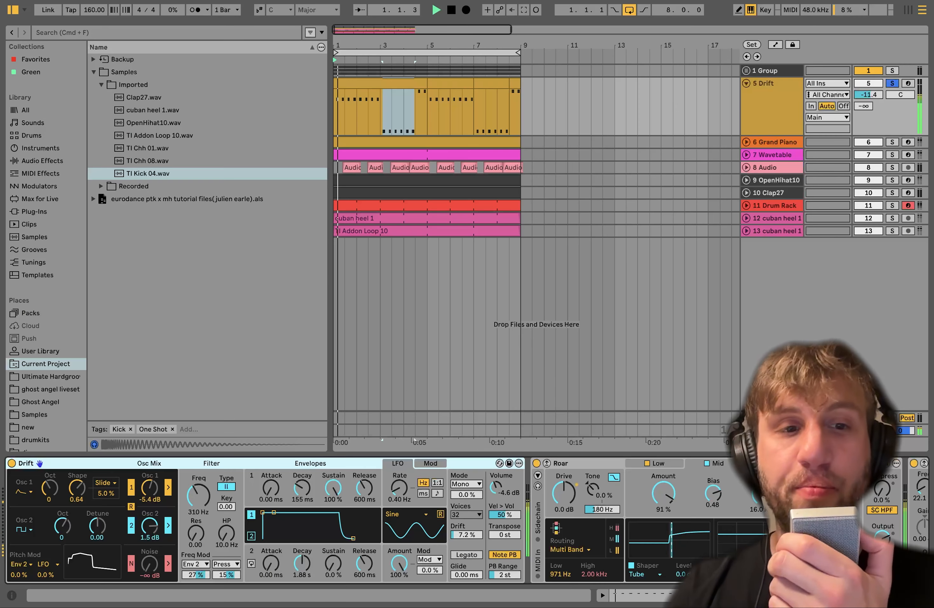
pyautogui.click(401, 84)
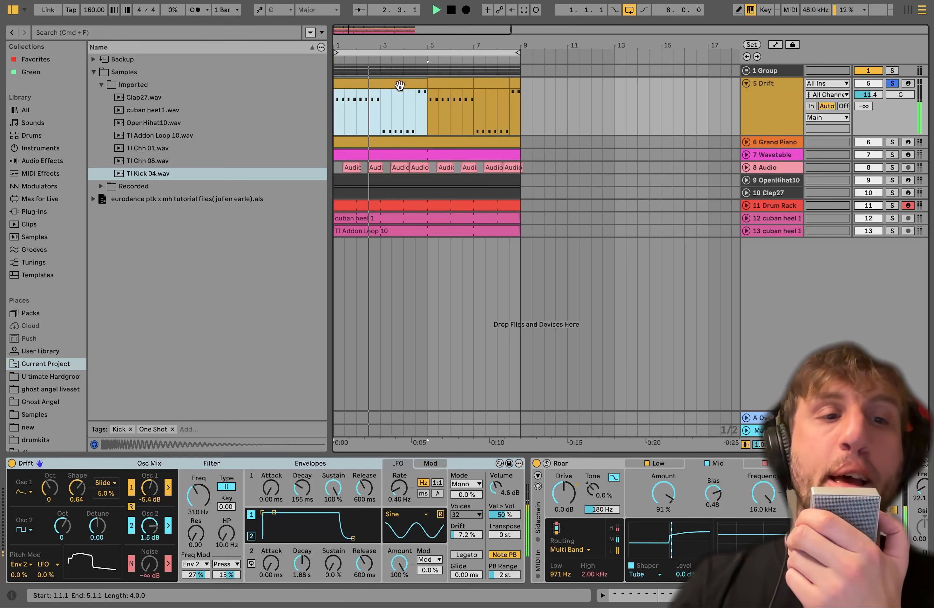
pyautogui.press('space')
# - Bypass the Roar, EQ Eight, Utility and Shaper on the Drift track and play the dry bass synth
pyautogui.hscroll(5, 438, 465)
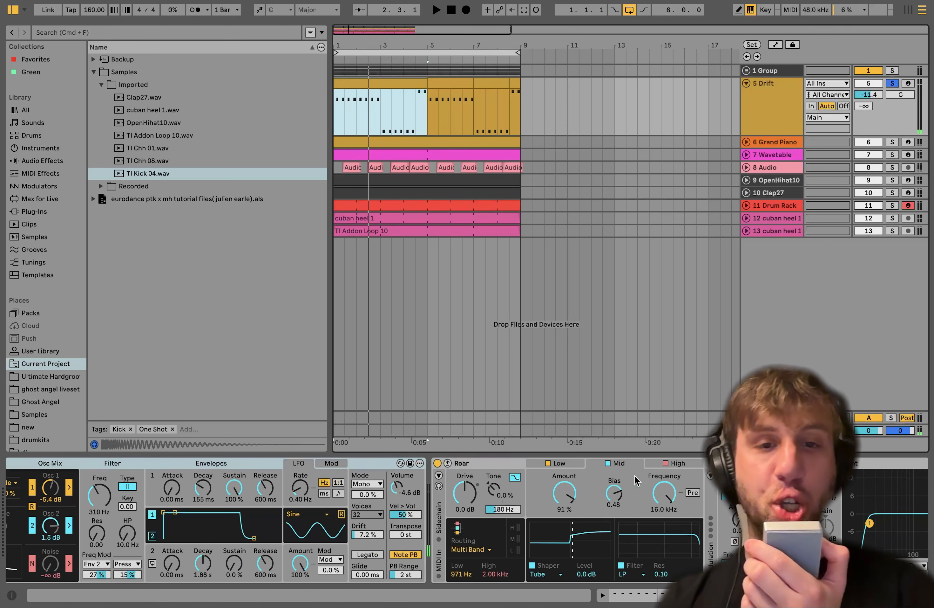
pyautogui.hscroll(15, 437, 465)
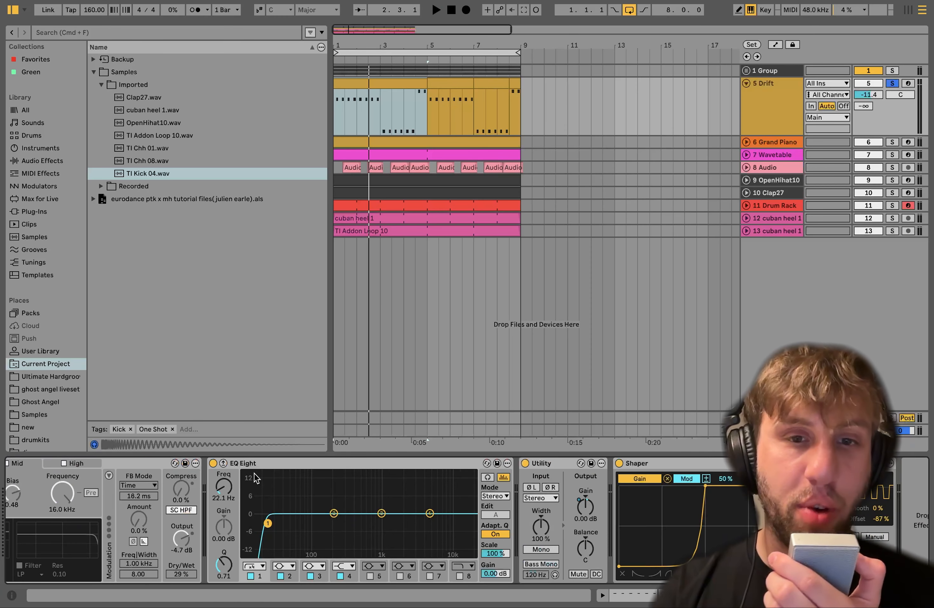
pyautogui.click(213, 463)
pyautogui.click(525, 463)
pyautogui.press('space')
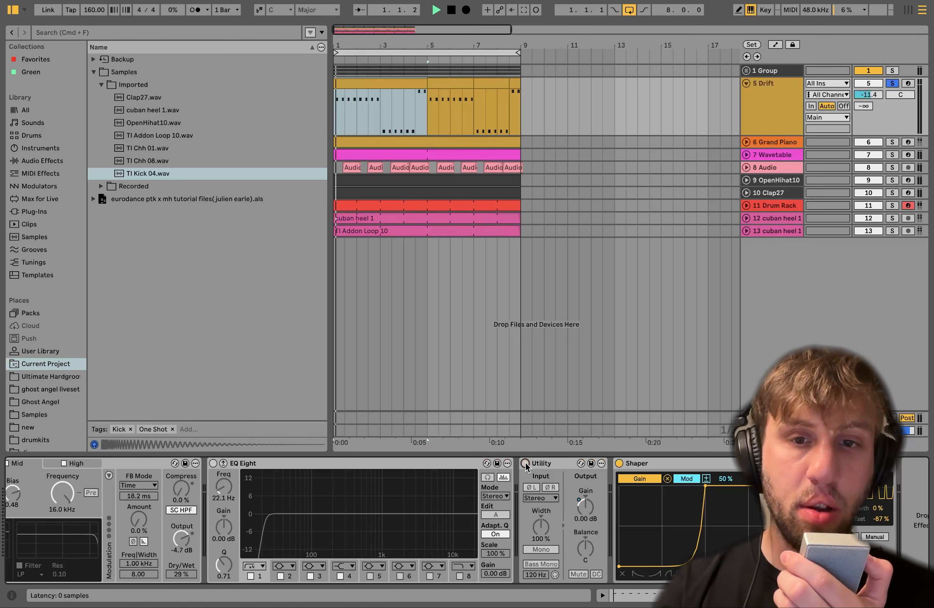
pyautogui.click(619, 463)
pyautogui.hscroll(-20, 395, 513)
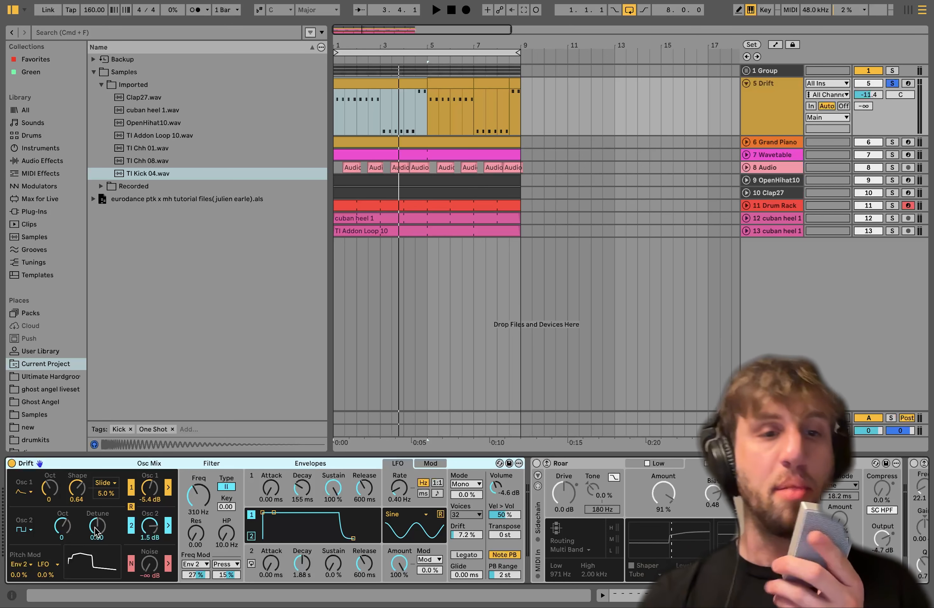
# - Open Drift's filter frequency to 20.0 kHz, play the bass unfiltered and restore the frequency to 310 Hz
pyautogui.moveTo(208, 506); pyautogui.dragTo(208, 507)
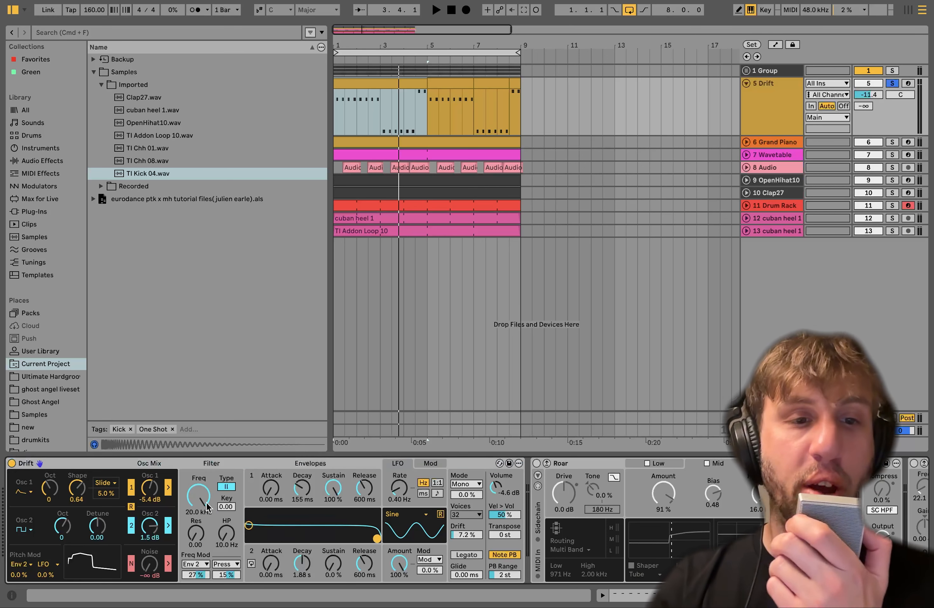
pyautogui.press('space')
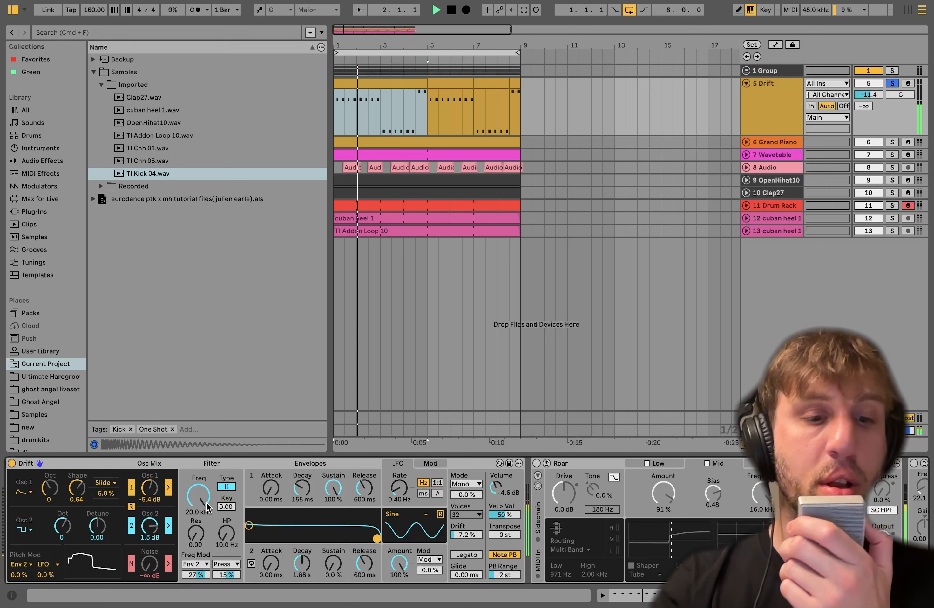
pyautogui.moveTo(208, 506); pyautogui.dragTo(207, 506)
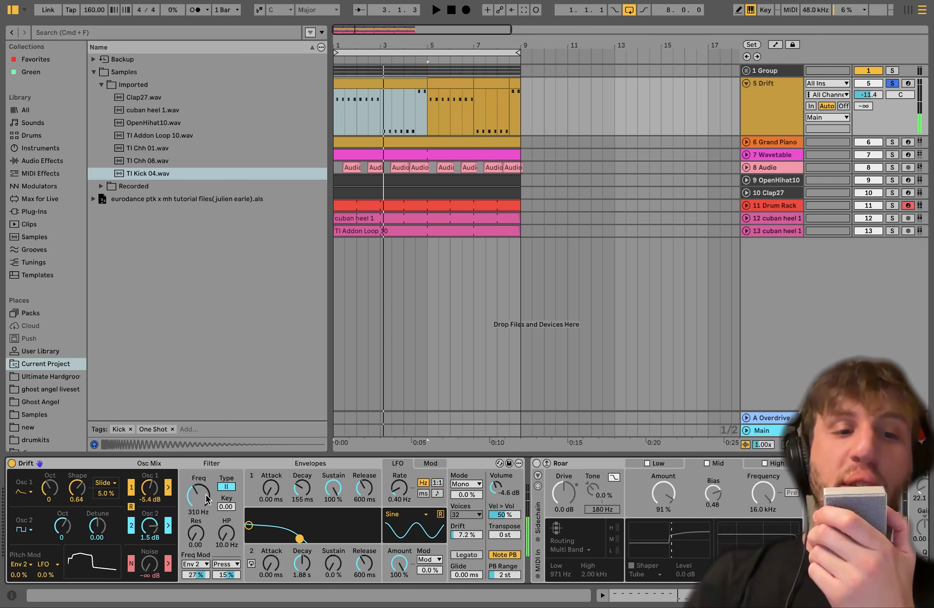
# - Display Drift's second envelope, re-enable the Roar and play the bass through it
pyautogui.click(289, 548)
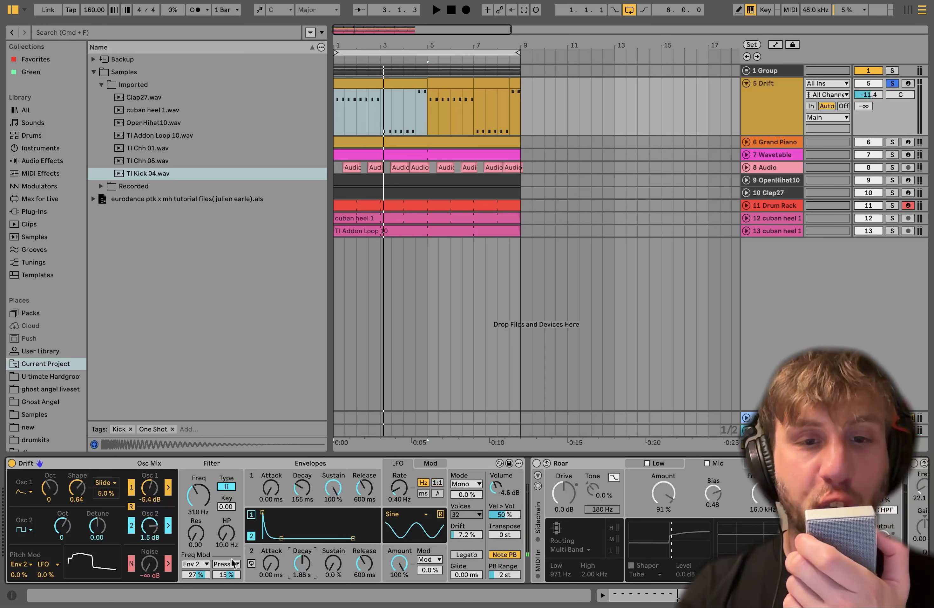
pyautogui.hscroll(5, 289, 544)
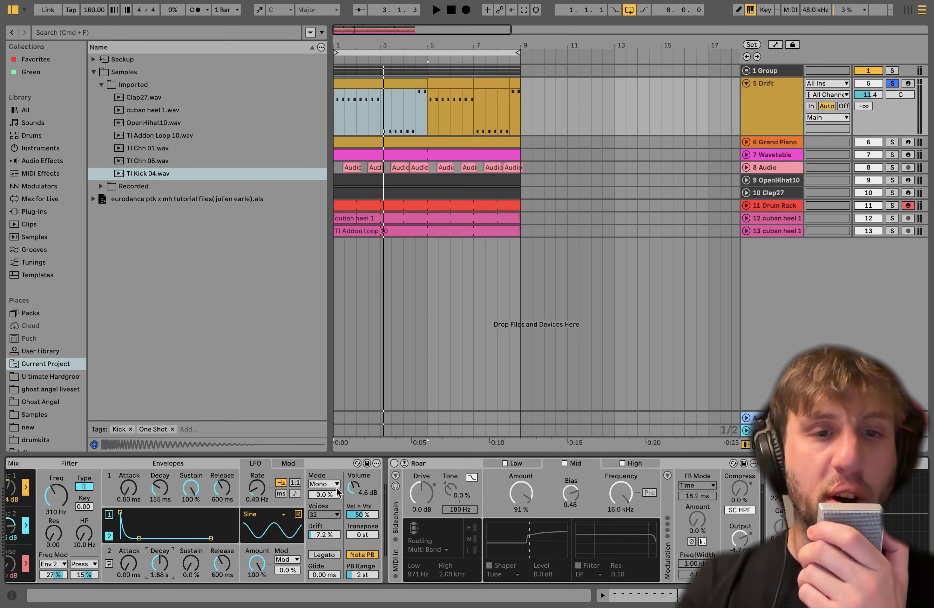
pyautogui.press('space')
pyautogui.click(394, 463)
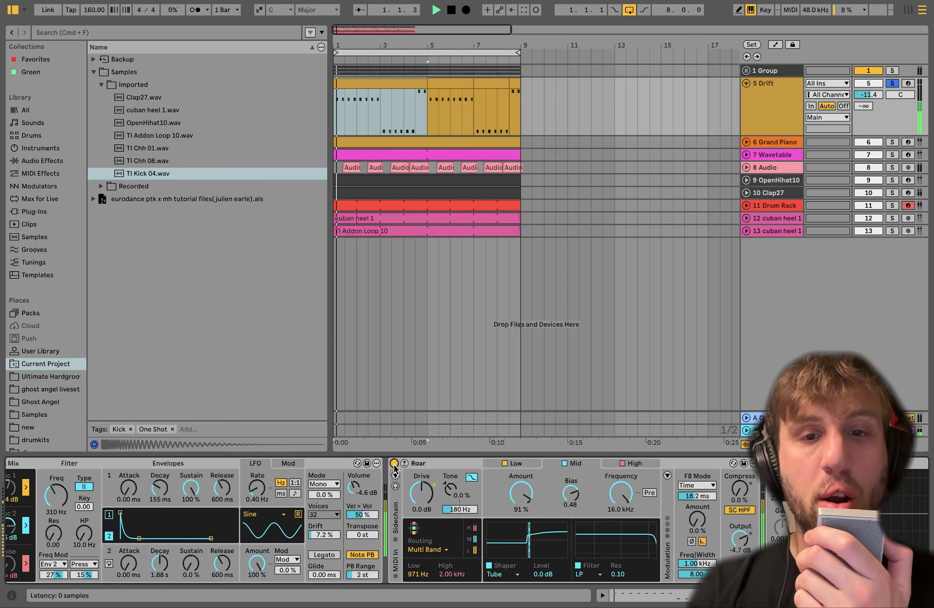
# - Play the bass and compare it with Roar's Mid band switched off and on
pyautogui.click(635, 464)
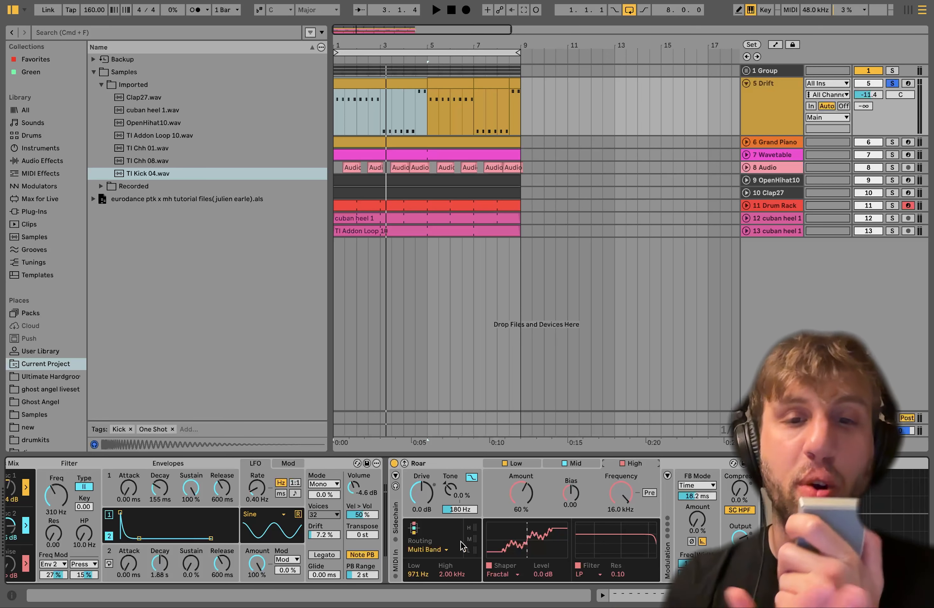
pyautogui.press('space')
pyautogui.click(573, 465)
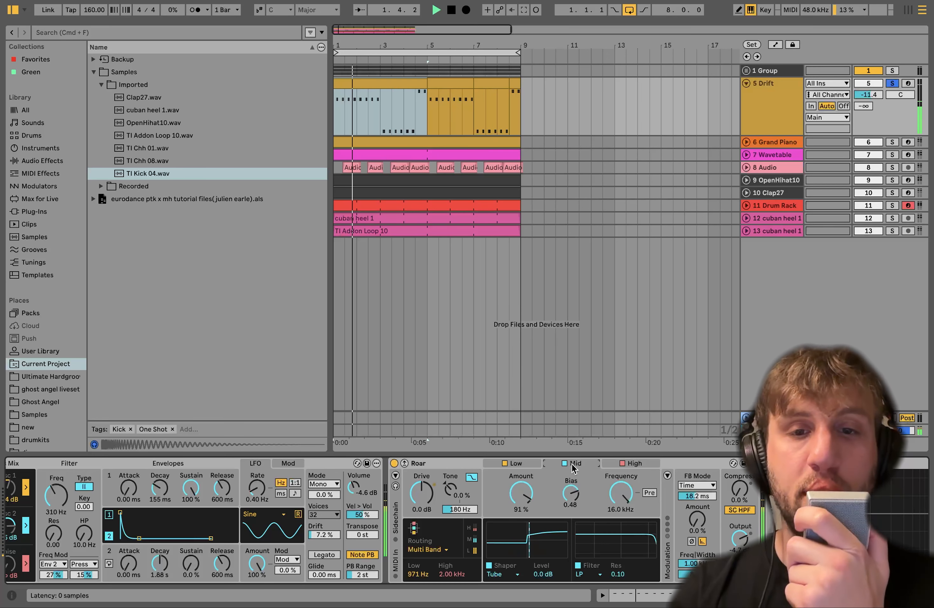
pyautogui.click(564, 463)
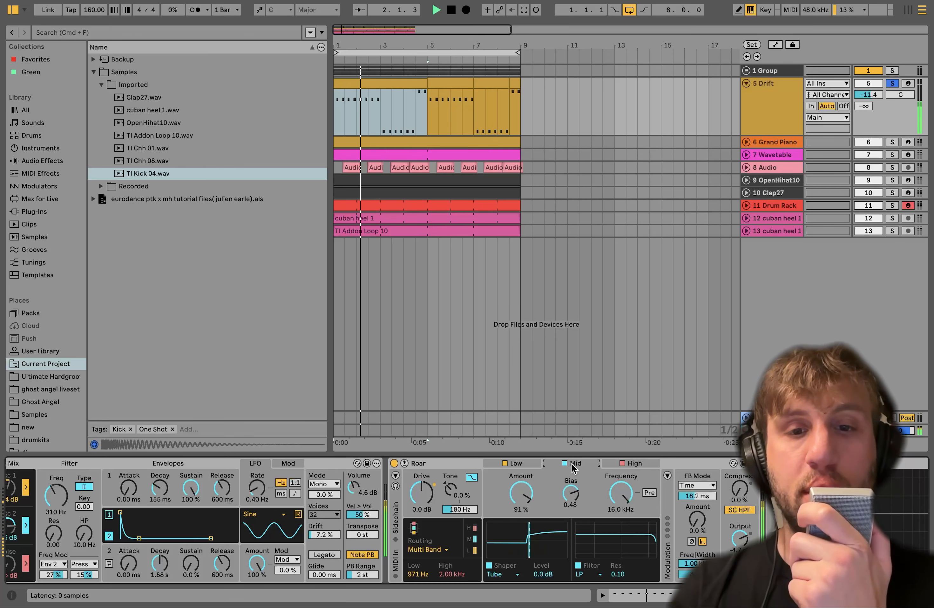
pyautogui.press('space')
pyautogui.click(622, 463)
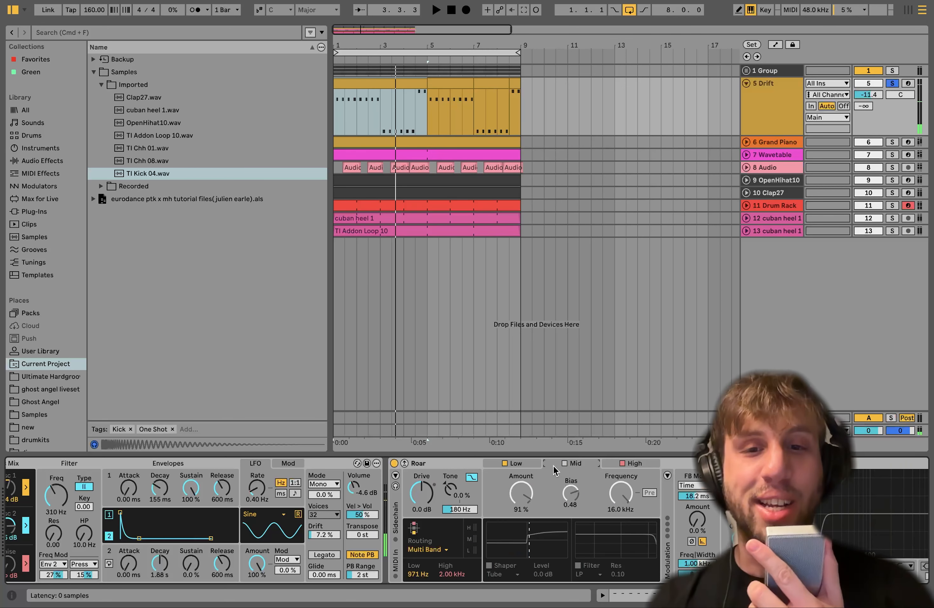
pyautogui.click(565, 464)
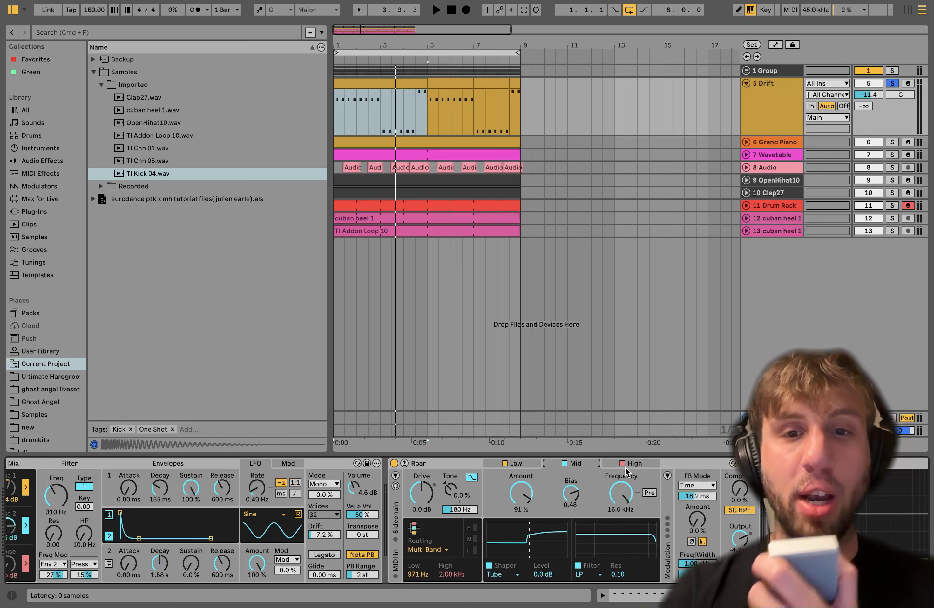
# - Play the bass and compare the shaper settings of Roar's Mid and High bands
pyautogui.press('space')
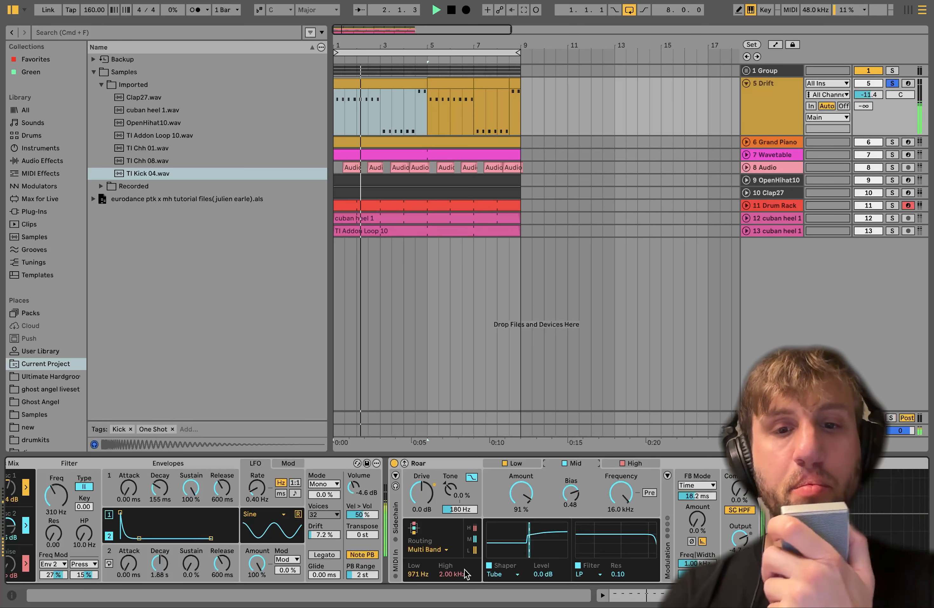
pyautogui.press('space')
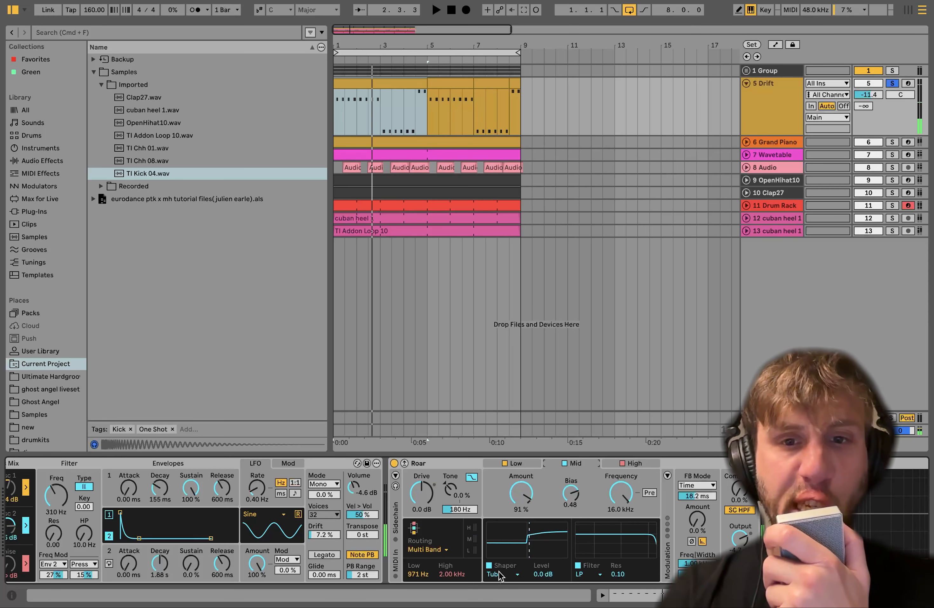
pyautogui.click(632, 466)
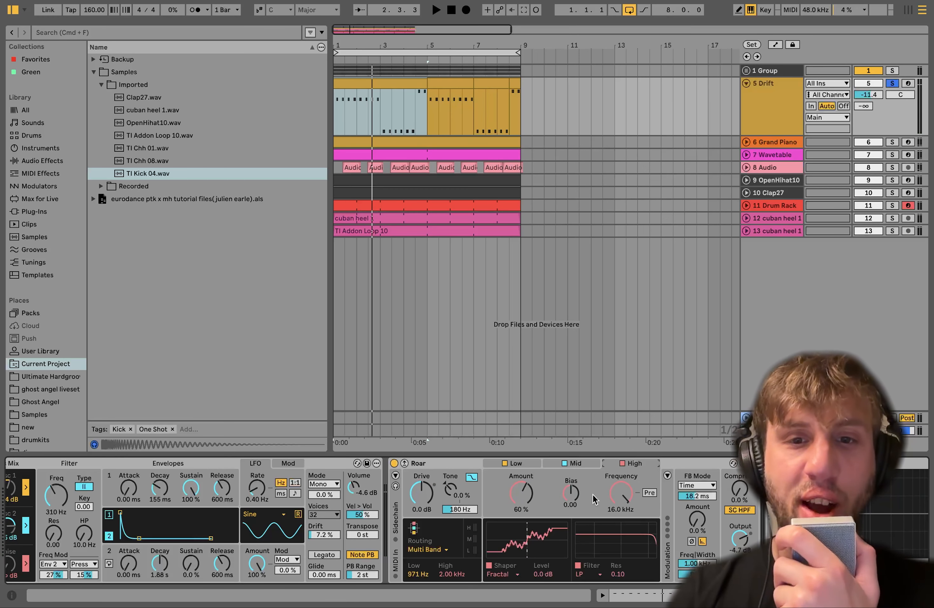
pyautogui.click(579, 464)
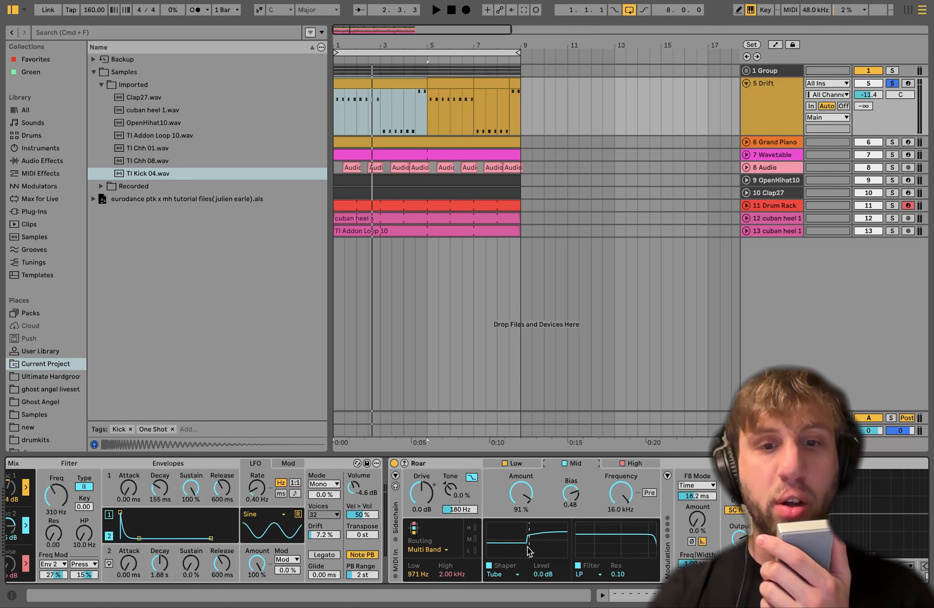
# - Lower the bias of Roar's Mid band during playback, restore it to 0.48 and replay the bass
pyautogui.press('space')
pyautogui.moveTo(528, 547); pyautogui.dragTo(513, 547)
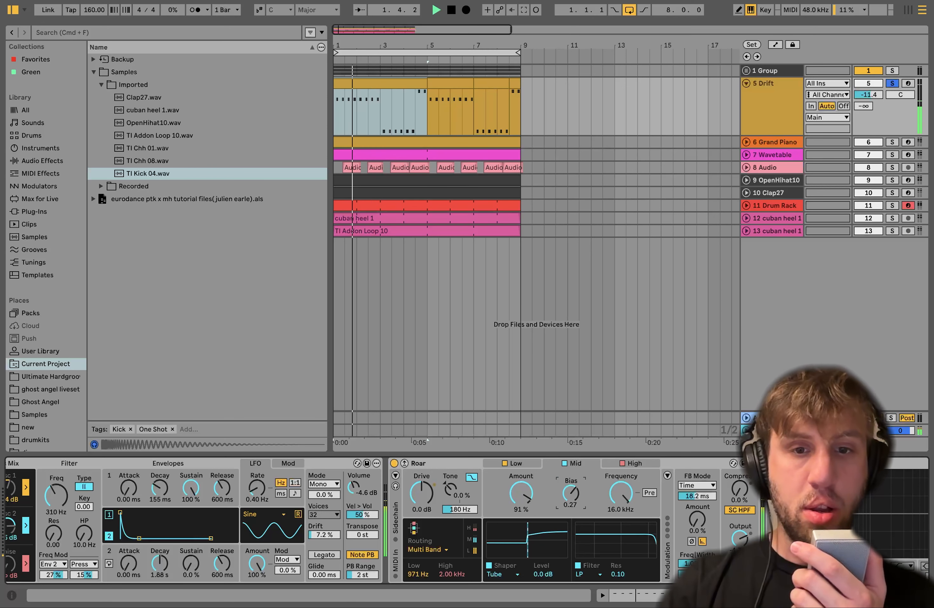
pyautogui.moveTo(568, 497); pyautogui.dragTo(569, 537)
pyautogui.press('space')
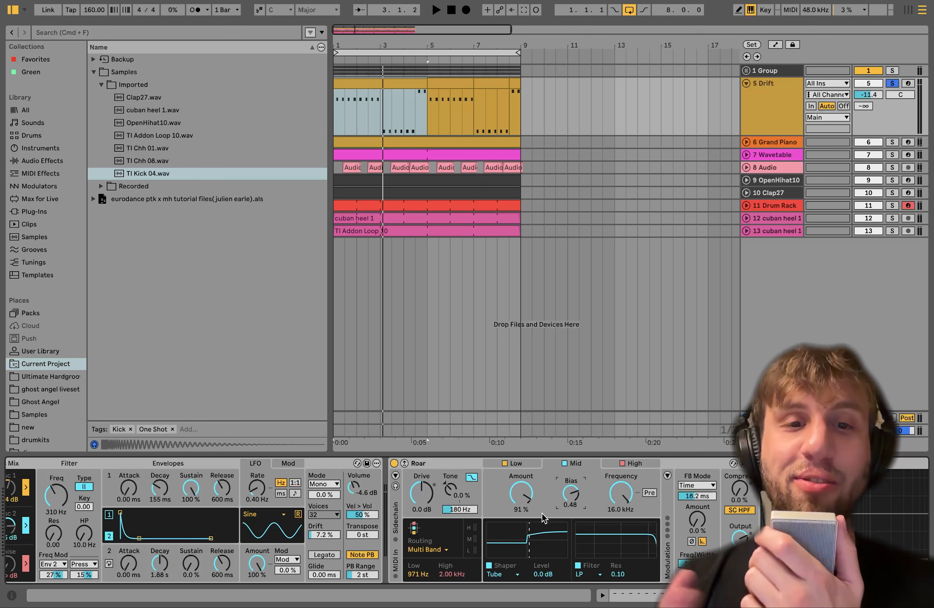
pyautogui.press('space')
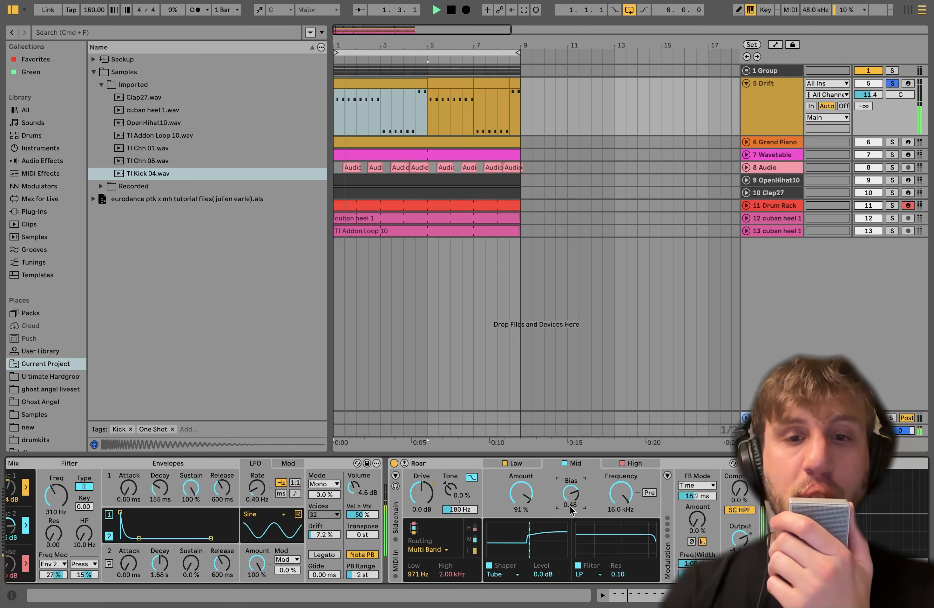
pyautogui.press('space')
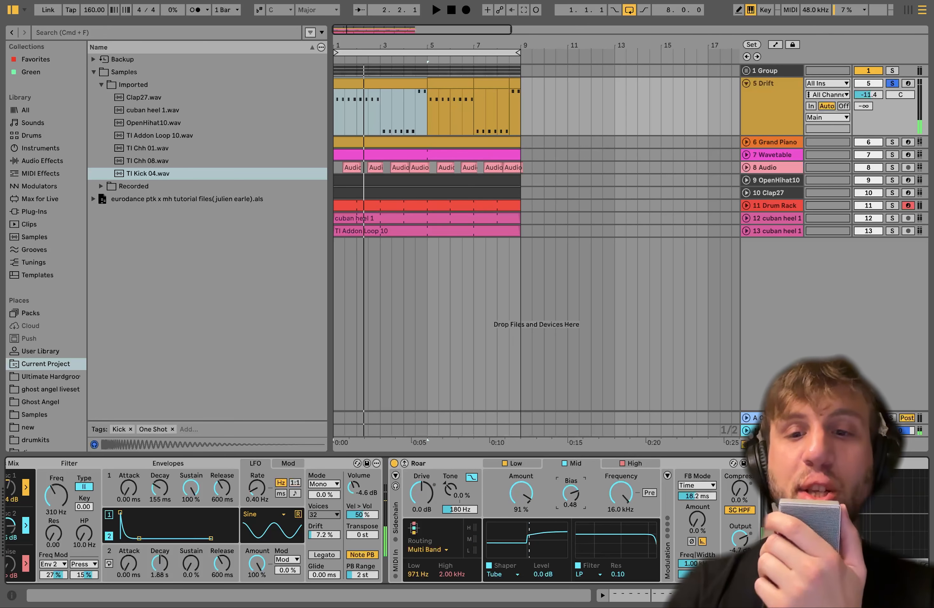
# - Play the bass and reduce Roar's Dry/Wet to 29%
pyautogui.hscroll(5, 620, 580)
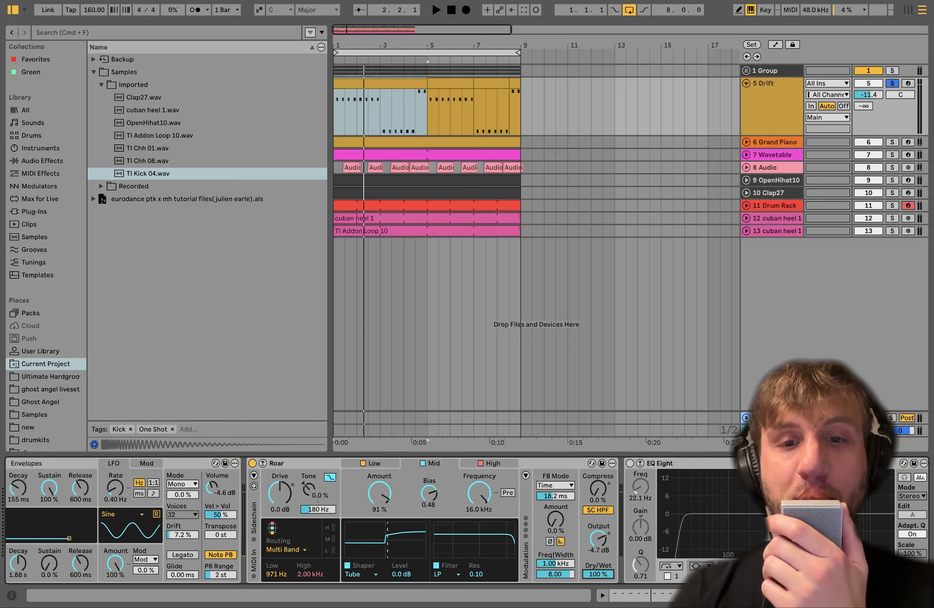
pyautogui.press('space')
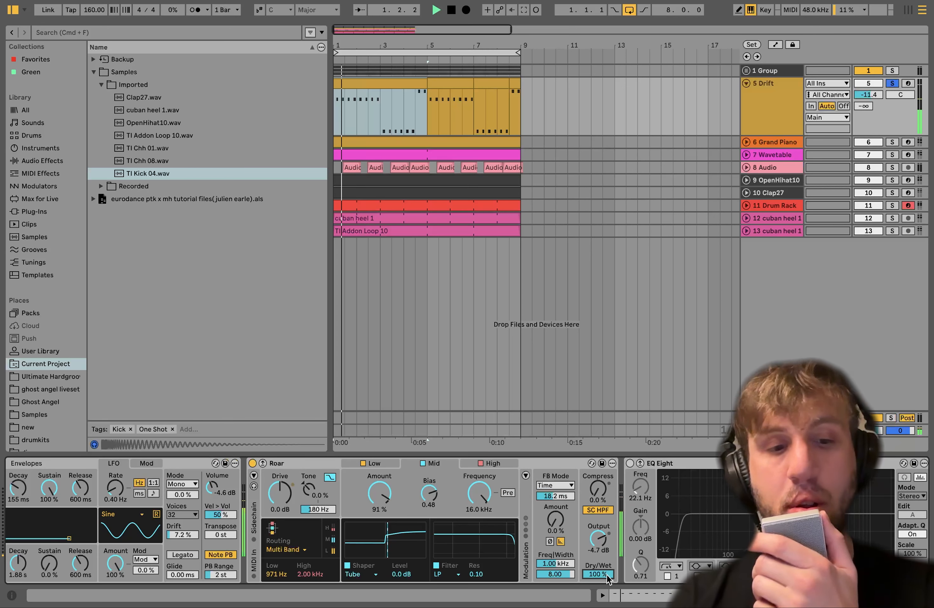
pyautogui.moveTo(608, 578); pyautogui.dragTo(608, 603)
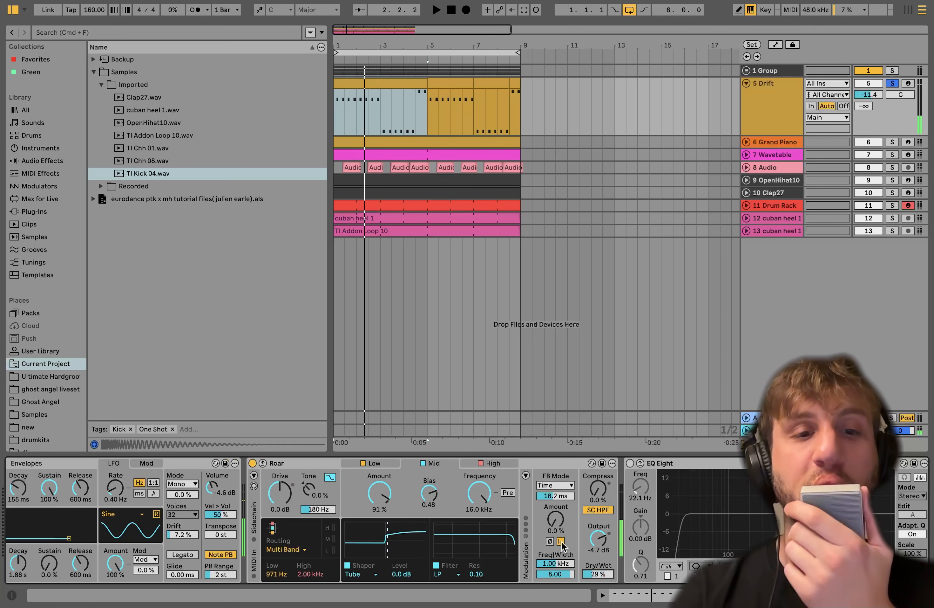
# - Re-enable the EQ Eight on the Drift track and play the bass through it
pyautogui.hscroll(10, 611, 564)
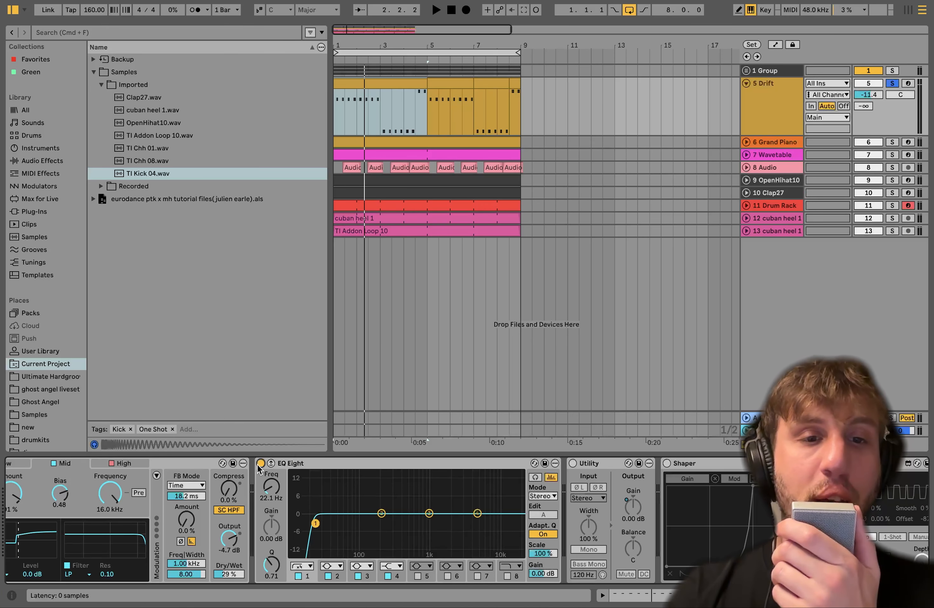
pyautogui.press('space')
pyautogui.click(258, 464)
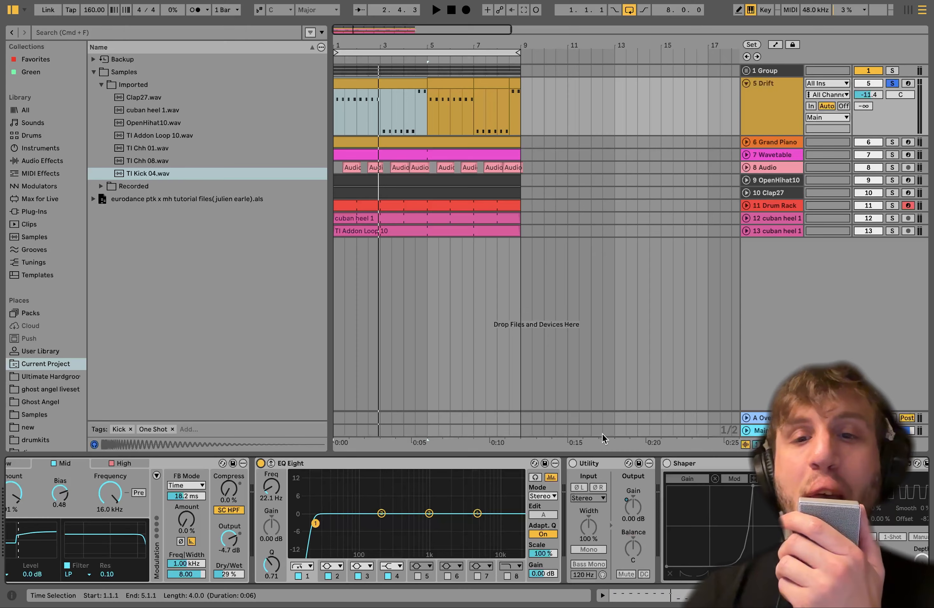
# - Solo the Group track alongside Drift, play both together and select the Drift track
pyautogui.hscroll(5, 602, 434)
pyautogui.hscroll(-5, 507, 306)
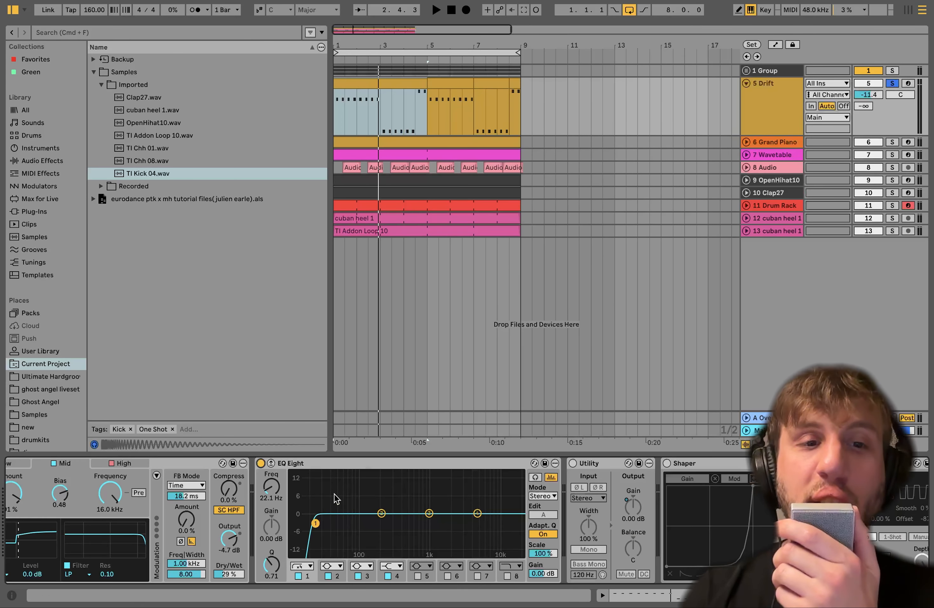
pyautogui.hscroll(-10, 323, 500)
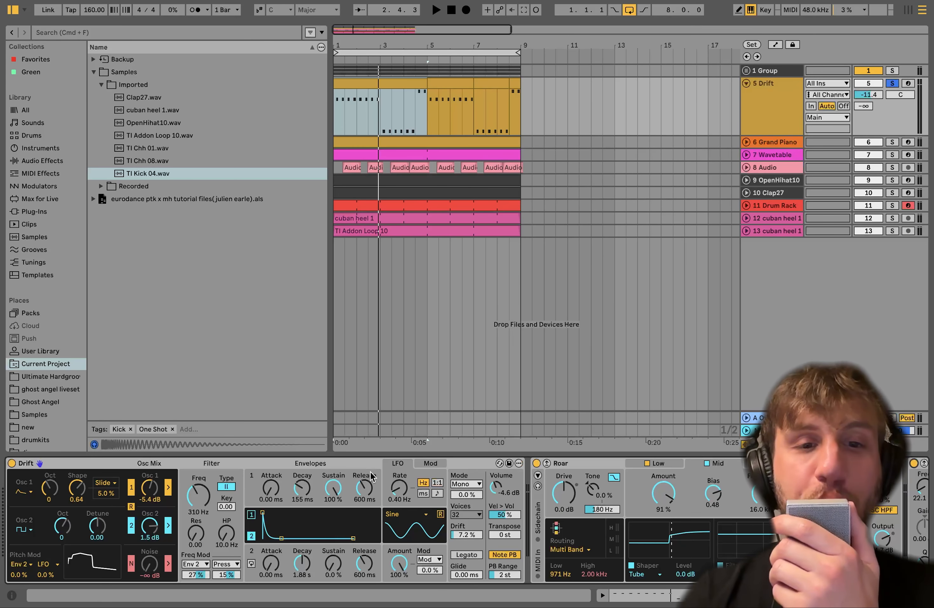
pyautogui.hscroll(2, 367, 490)
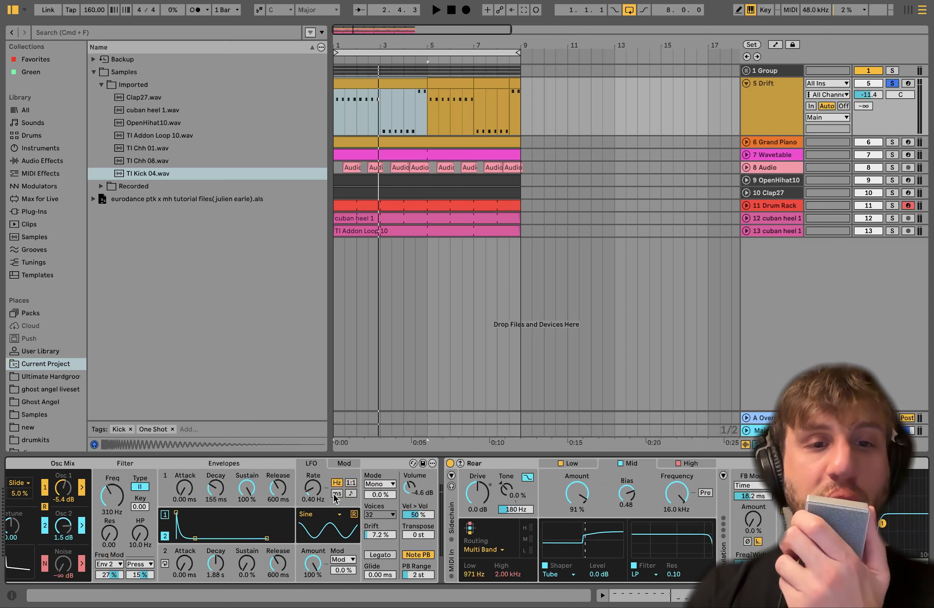
pyautogui.hscroll(10, 334, 497)
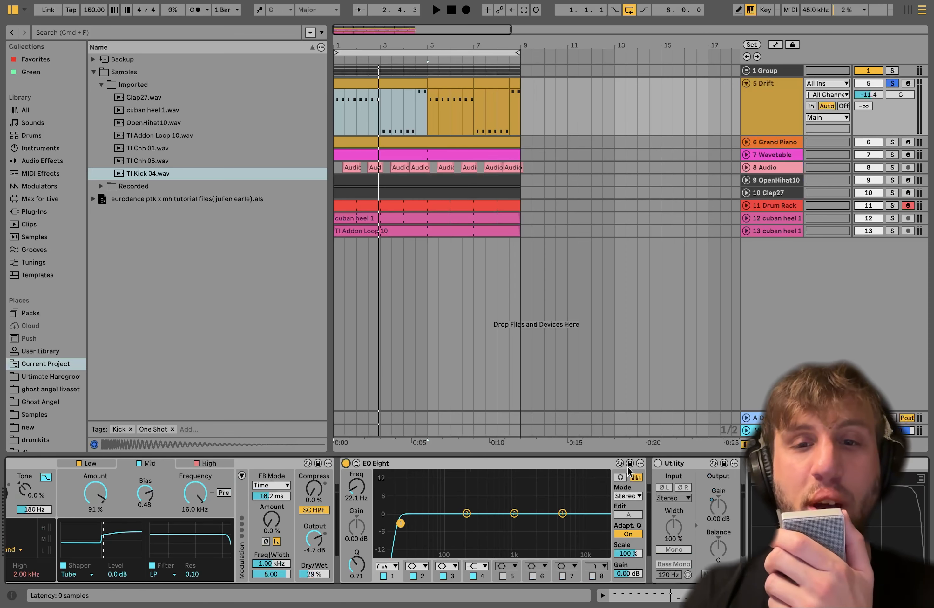
pyautogui.keyDown('super'); pyautogui.click(893, 69); pyautogui.keyUp('super')
pyautogui.press('space')
pyautogui.click(753, 90)
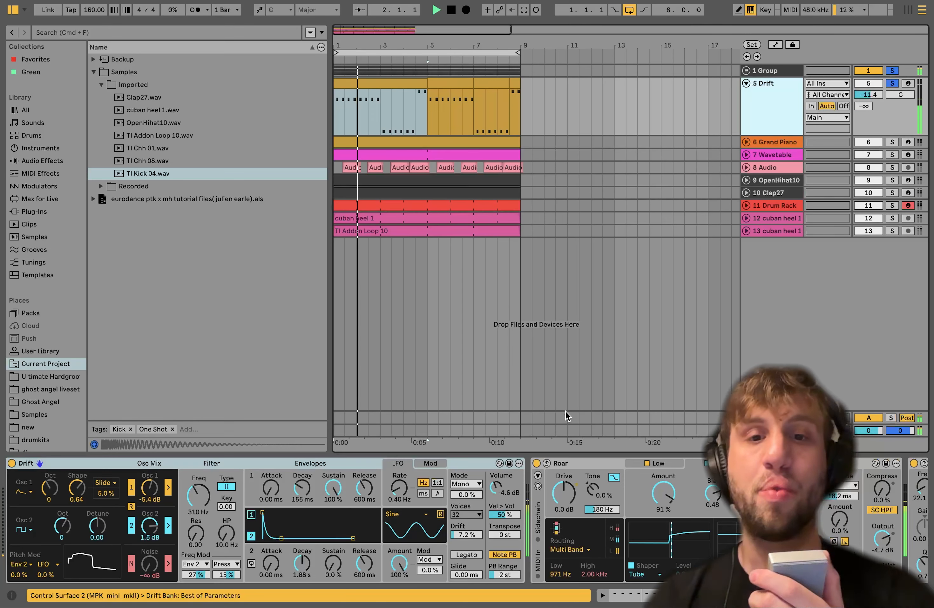
# - Re-enable the Utility and Shaper on the Drift track and play the bass with the soloed Group
pyautogui.hscroll(15, 493, 465)
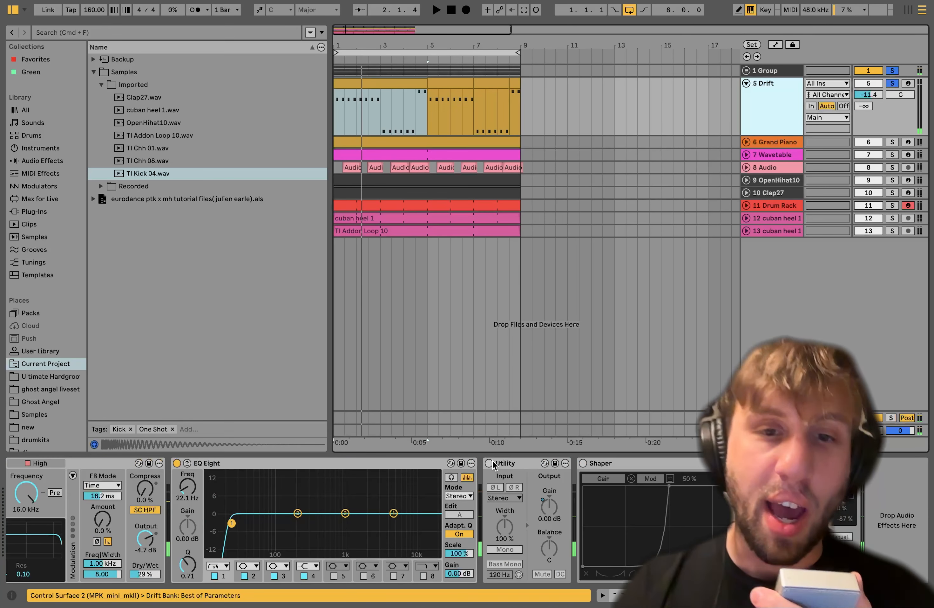
pyautogui.click(489, 463)
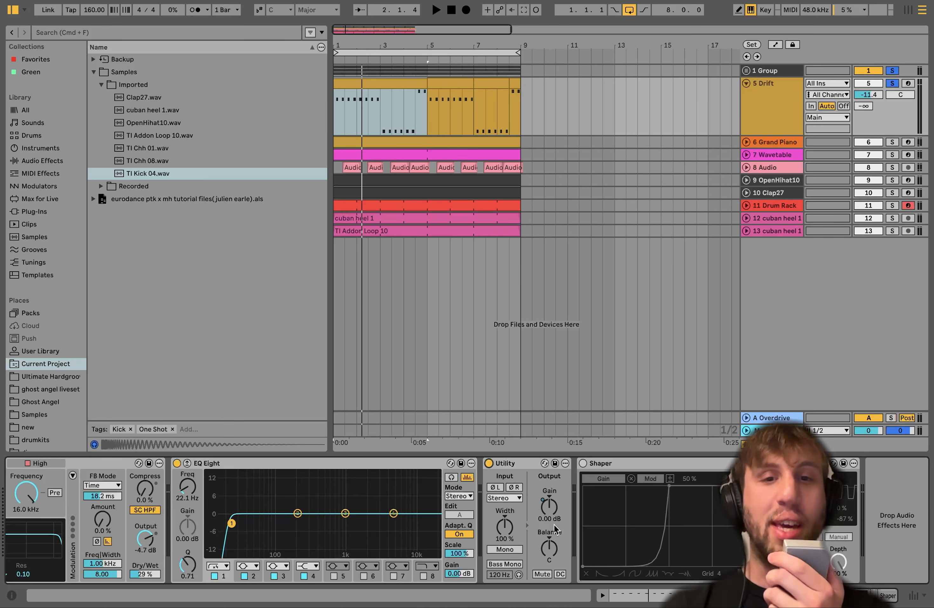
pyautogui.click(583, 463)
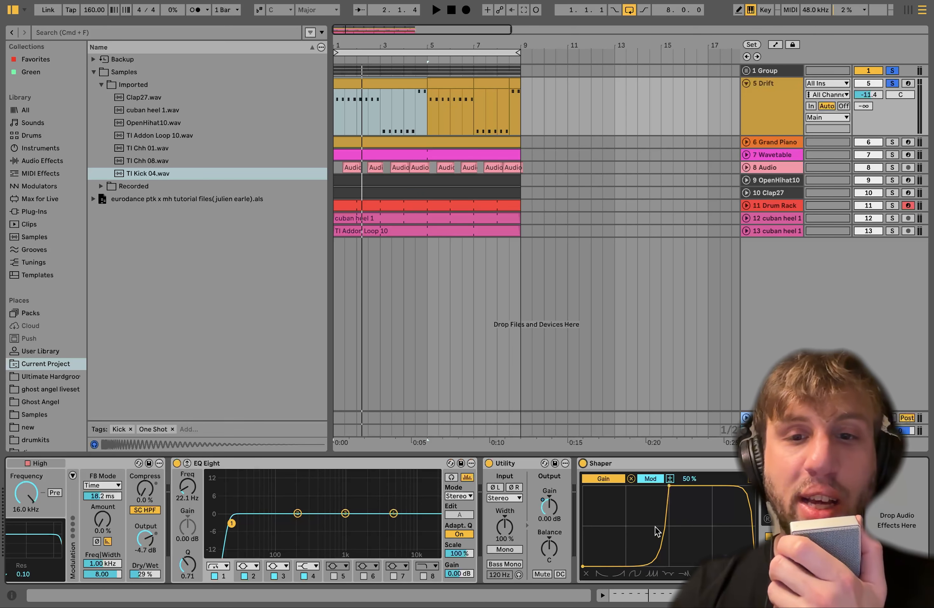
pyautogui.press('space')
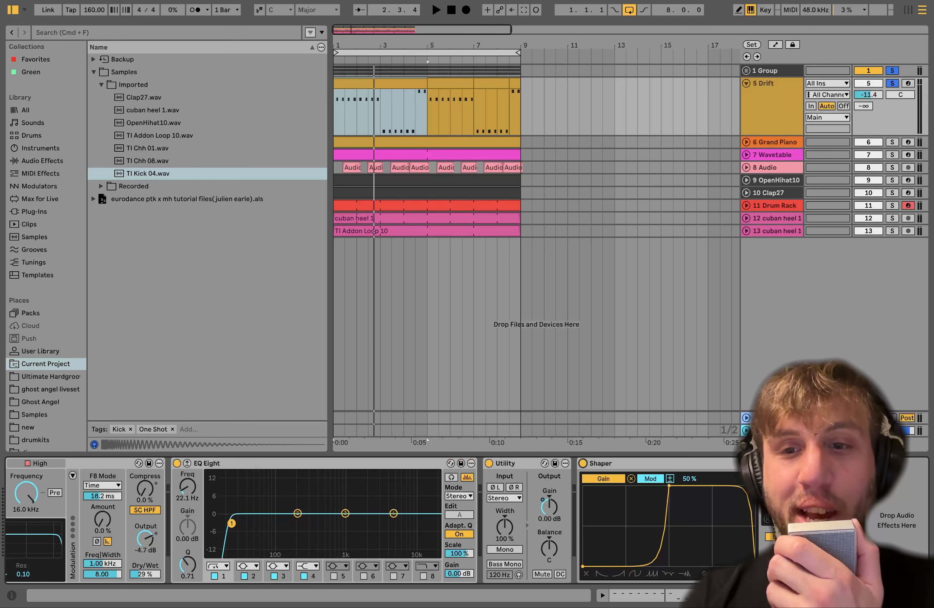
pyautogui.press('space')
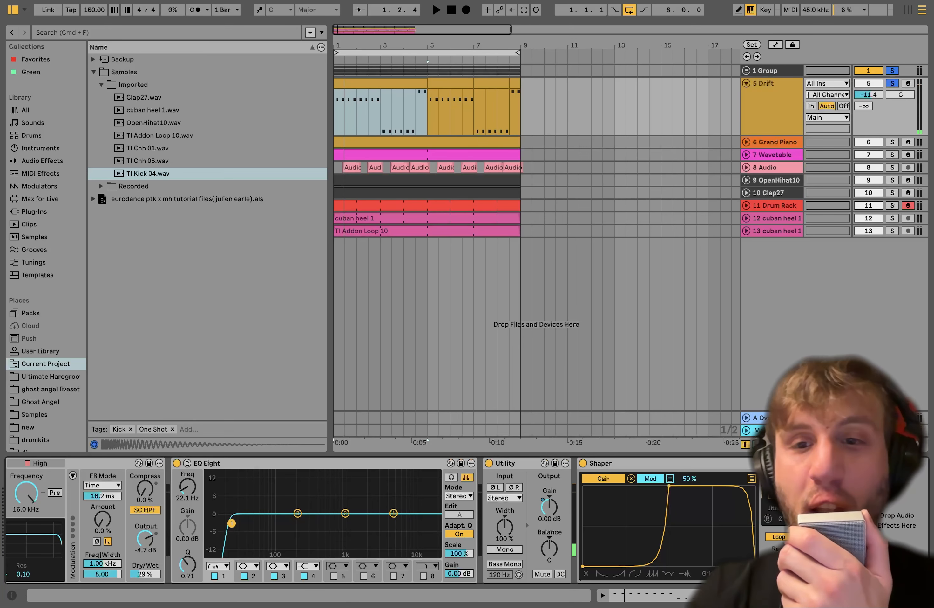
pyautogui.press('space')
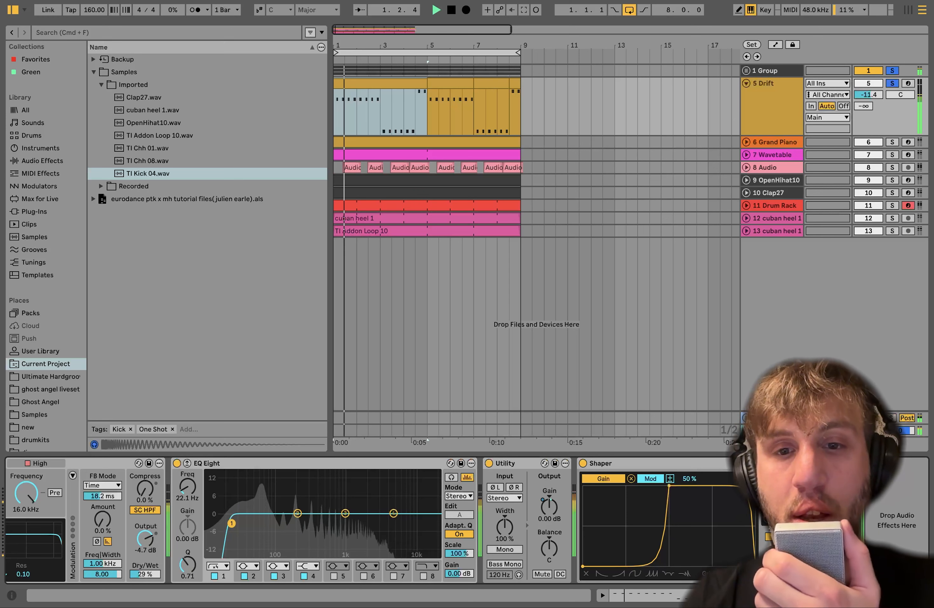
# - Unfold the Grand Piano track, solo it alone and play it
pyautogui.click(747, 142)
pyautogui.press('space')
pyautogui.click(766, 168)
pyautogui.click(892, 142)
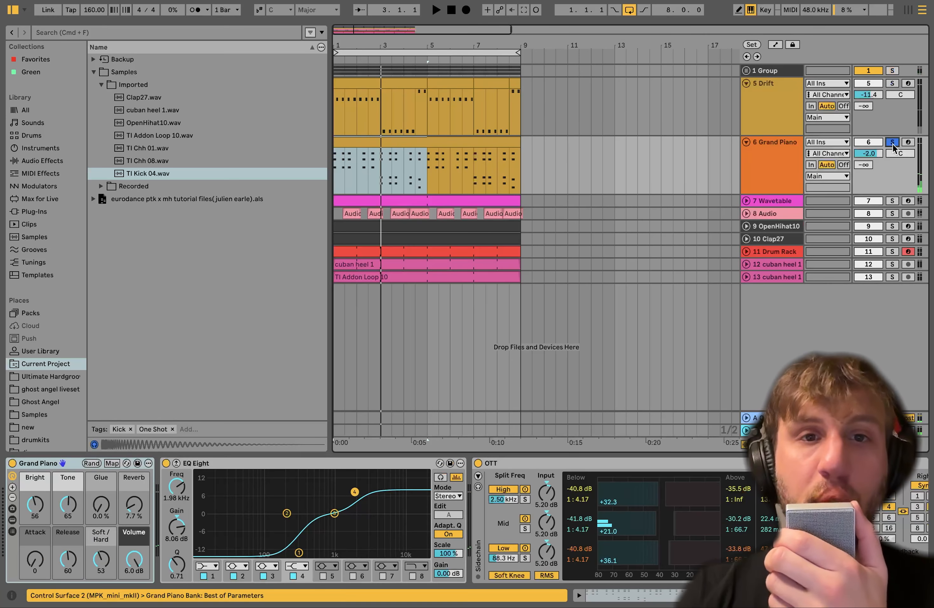
pyautogui.press('space')
# - Open the Grand Piano's MIDI clip and select its C3 notes in bars 1–2 and low notes in bars 3–4 to examine the chords
pyautogui.doubleClick(397, 142)
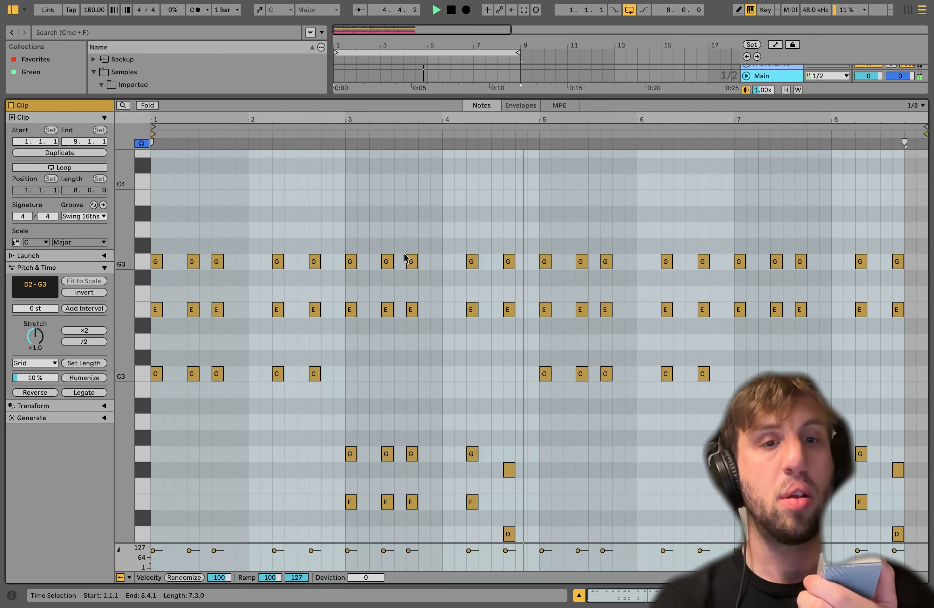
pyautogui.scroll(-6, 330, 522)
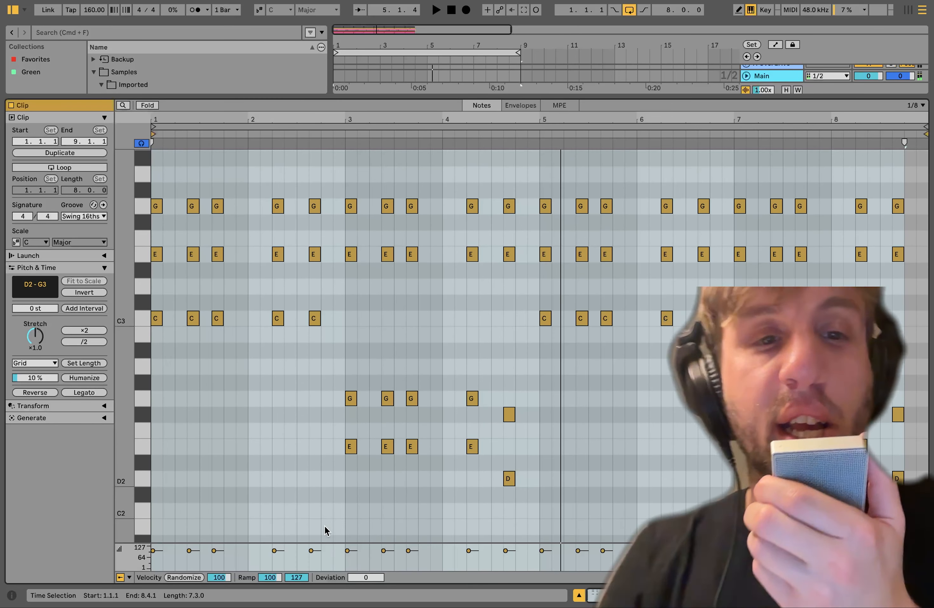
pyautogui.scroll(1, 330, 521)
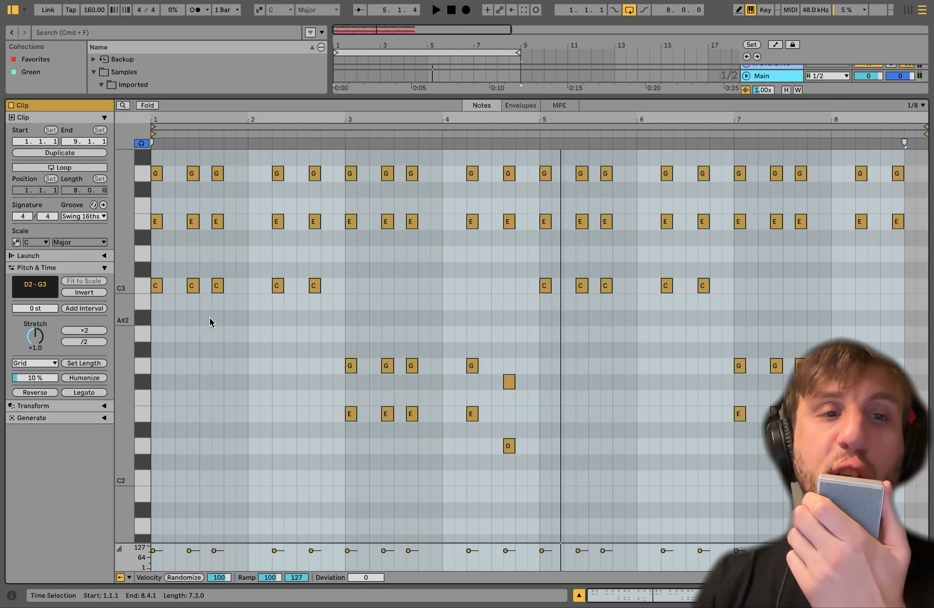
pyautogui.scroll(1, 210, 322)
pyautogui.moveTo(154, 298); pyautogui.dragTo(290, 349)
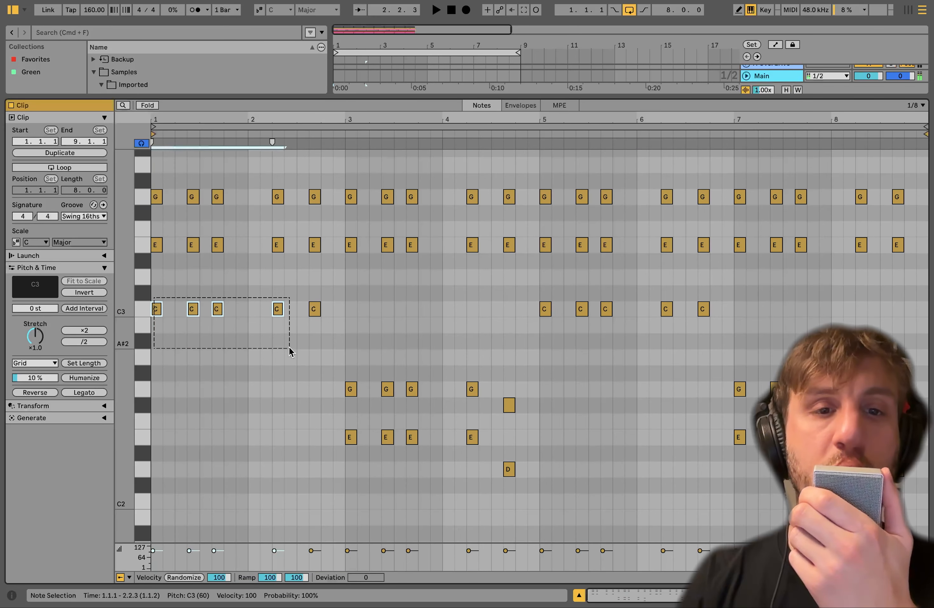
pyautogui.moveTo(335, 415); pyautogui.dragTo(530, 501)
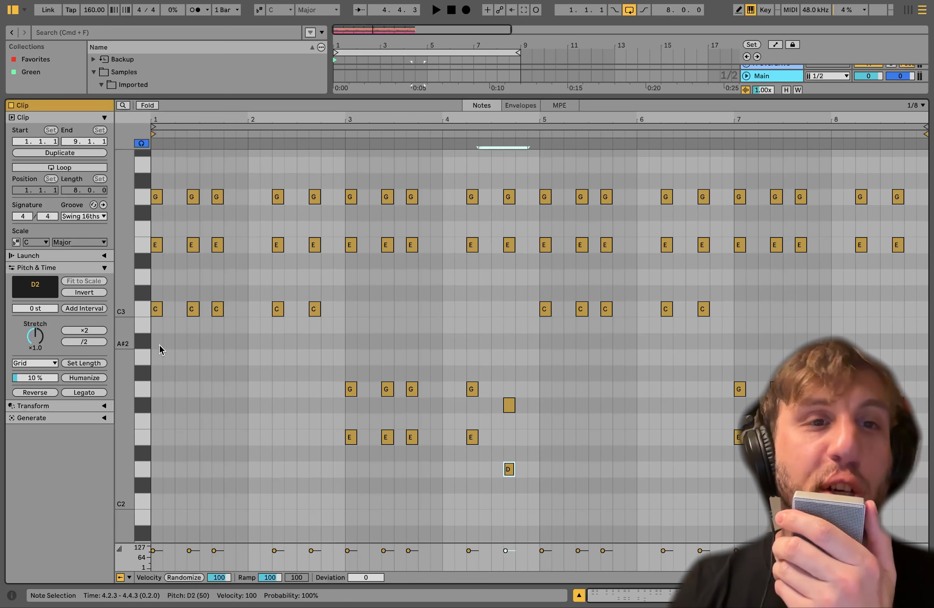
# - Select the first chord in bar 1, the chord notes starting bar 3 and the D2–F#2 notes ending bar 4, and play the clip
pyautogui.moveTo(160, 350); pyautogui.dragTo(166, 152)
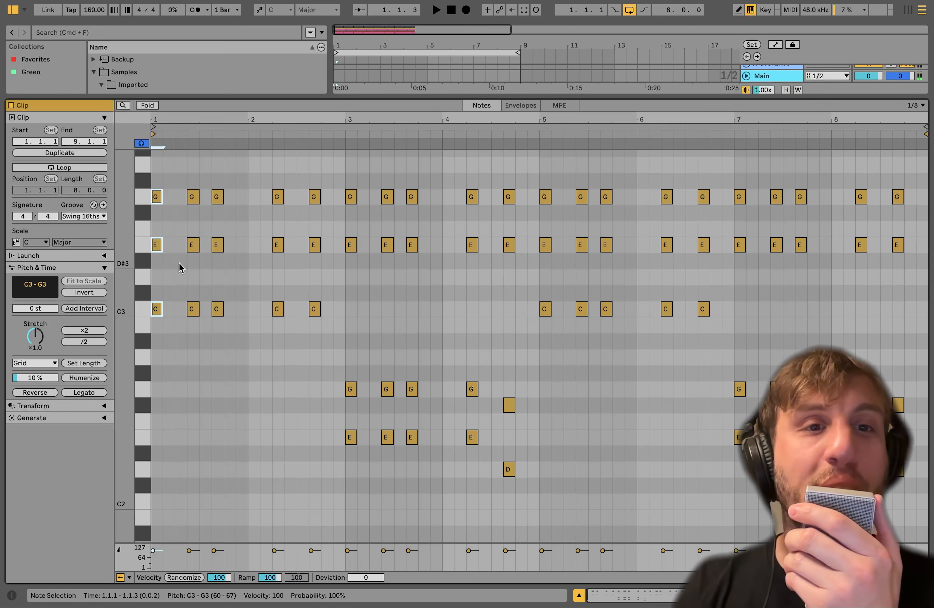
pyautogui.moveTo(357, 276); pyautogui.dragTo(357, 193)
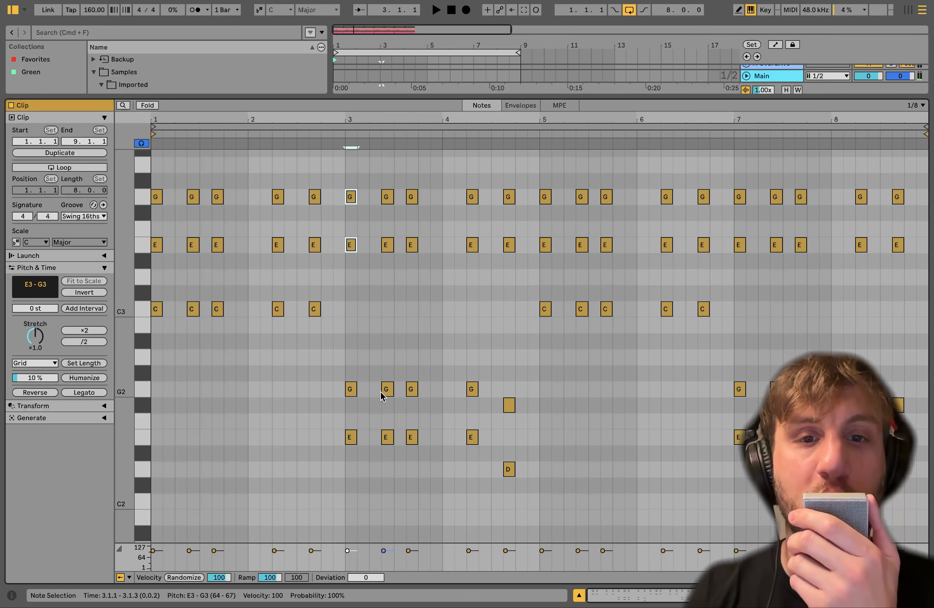
pyautogui.moveTo(353, 374); pyautogui.dragTo(512, 483)
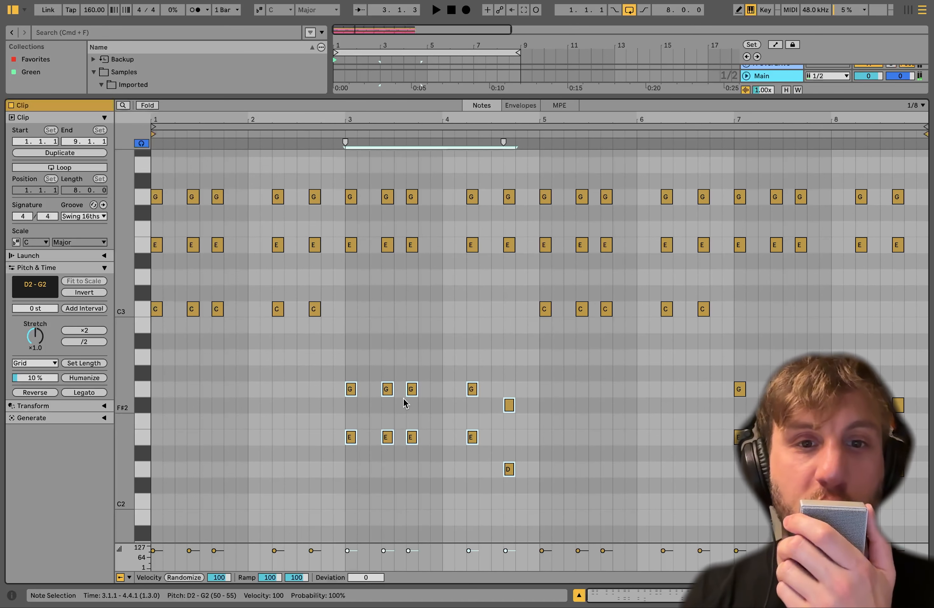
pyautogui.moveTo(342, 376); pyautogui.dragTo(349, 491)
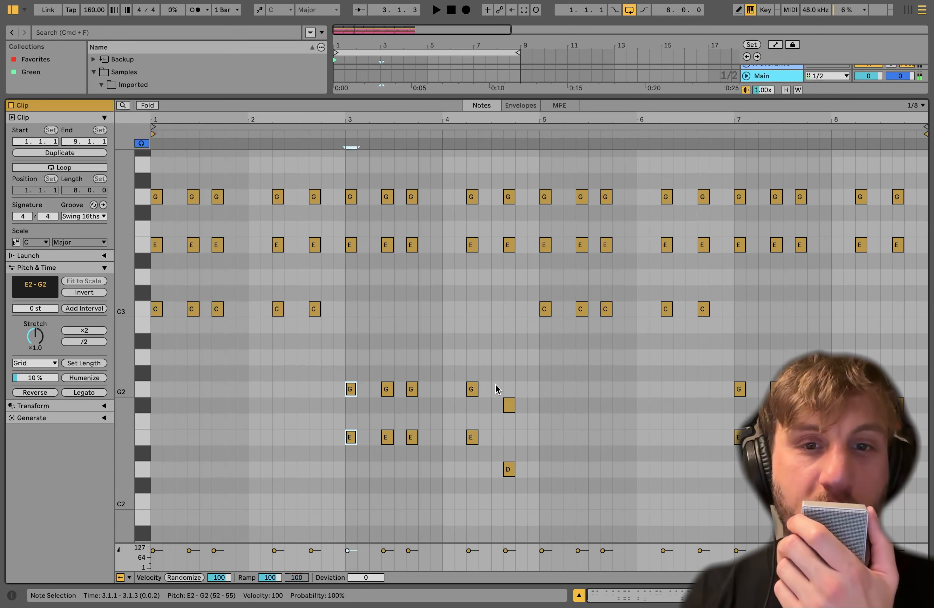
pyautogui.moveTo(499, 374); pyautogui.dragTo(509, 513)
pyautogui.press('space')
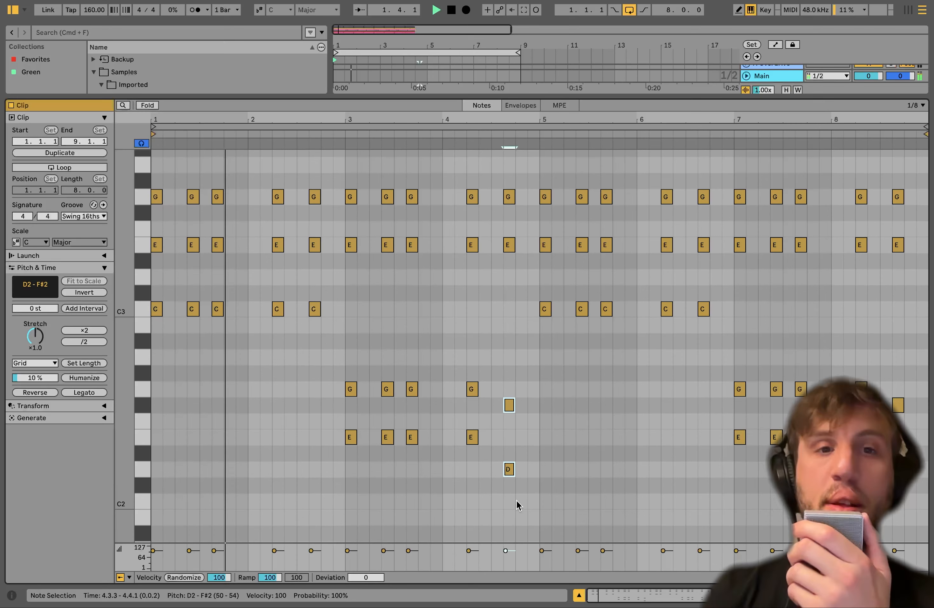
pyautogui.press('space')
# - Return to the arrangement, solo the Drift and Group tracks alongside the Grand Piano and play all three together
pyautogui.click(824, 595)
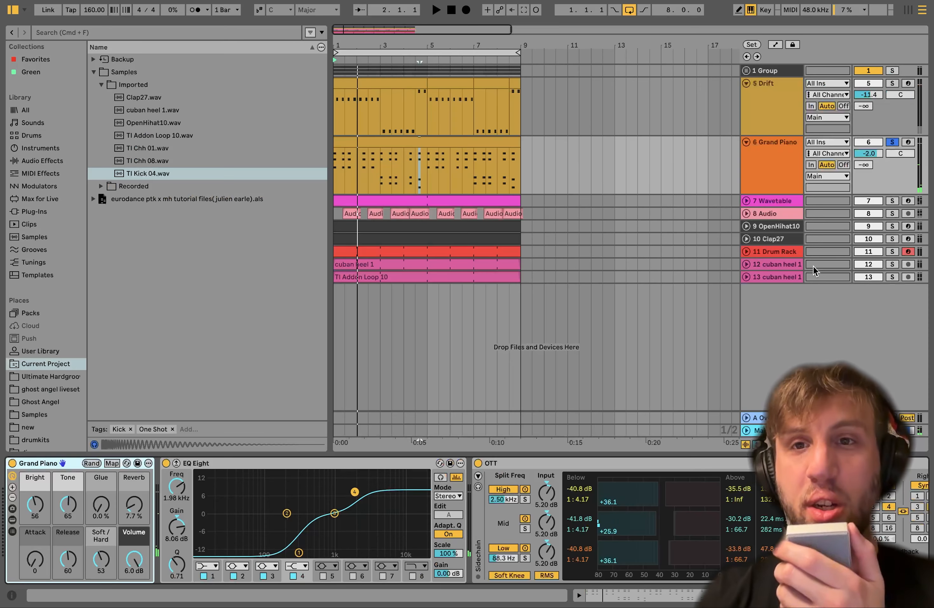
pyautogui.keyDown('super'); pyautogui.click(890, 82); pyautogui.keyUp('super')
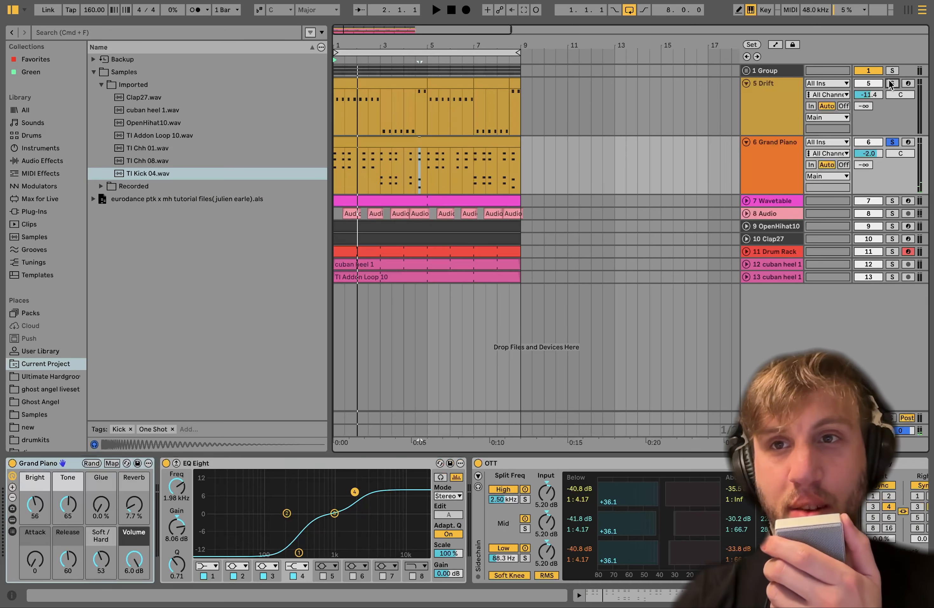
pyautogui.keyDown('super'); pyautogui.click(891, 70); pyautogui.keyUp('super')
pyautogui.press('space')
pyautogui.click(776, 145)
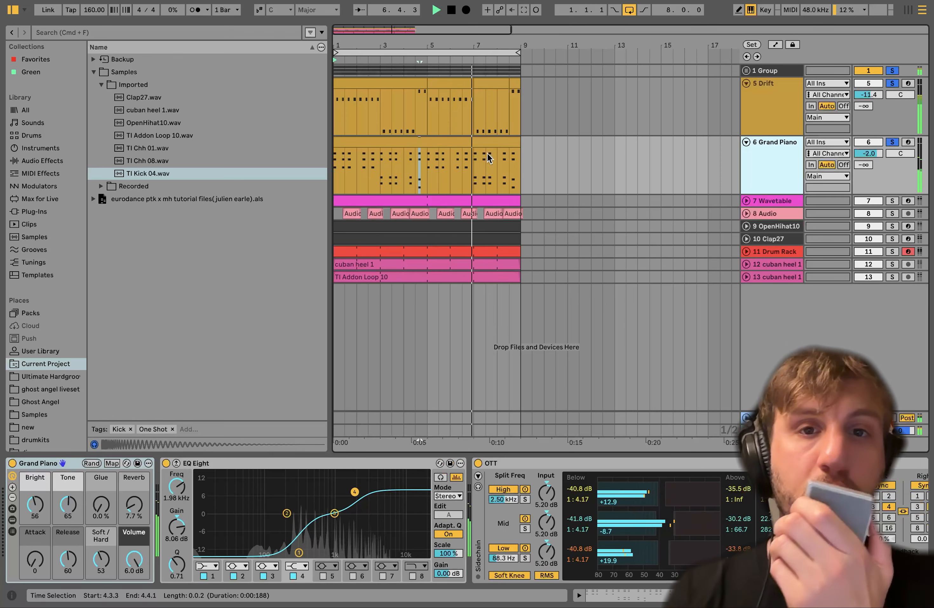
# - Reopen the Grand Piano clip's notes, select the E3 and G3 notes in bars 3–4 to examine them, and return to the arrangement
pyautogui.press('super+alt+e')
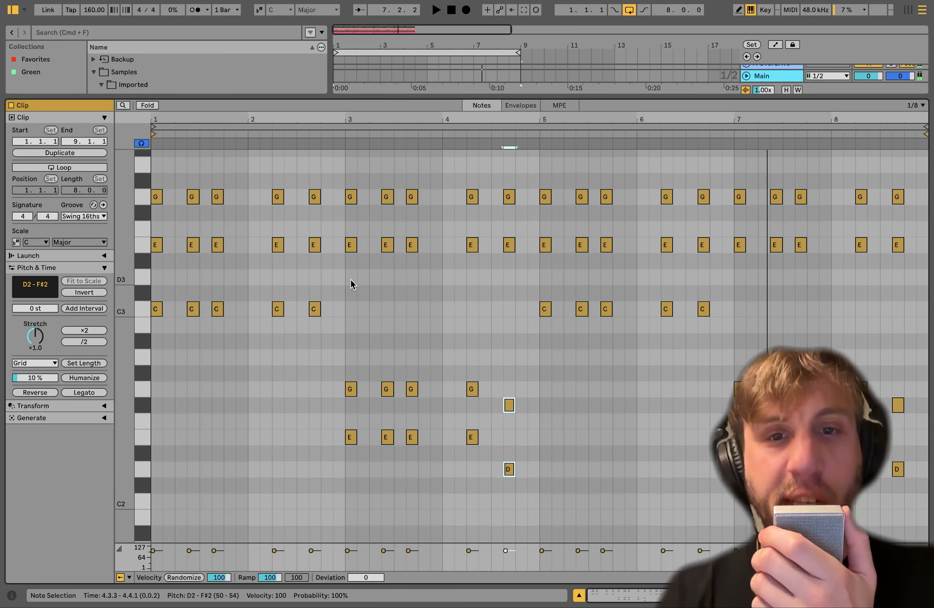
pyautogui.moveTo(351, 283); pyautogui.dragTo(511, 183)
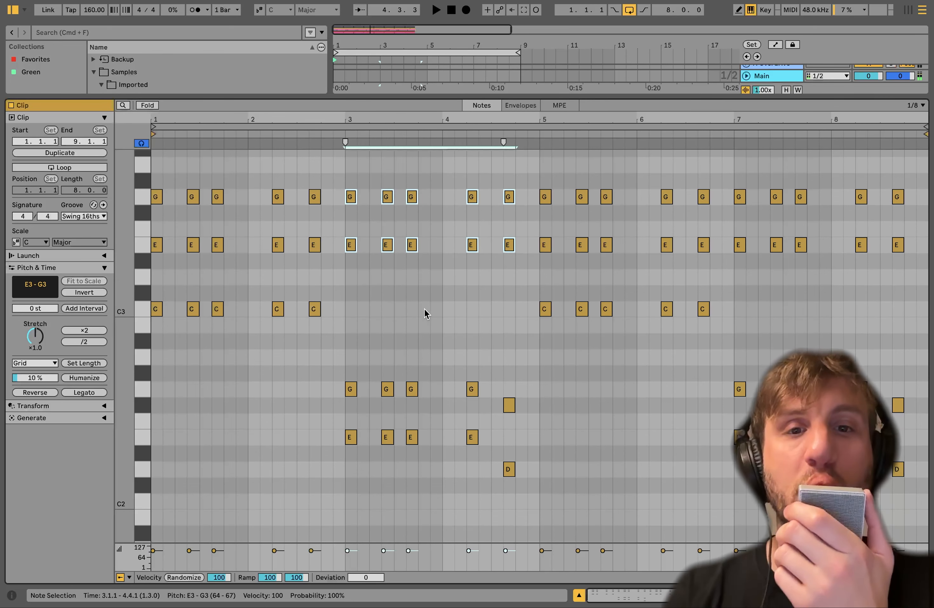
pyautogui.press('super+alt+e')
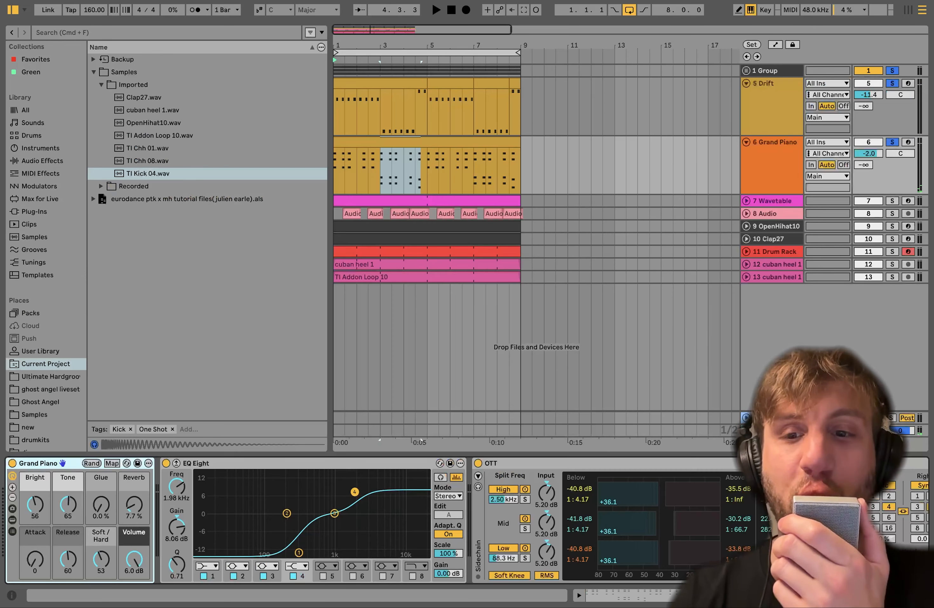
# - Solo only the Grand Piano track, play it, select its clip and stop playback
pyautogui.click(893, 142)
pyautogui.click(893, 143)
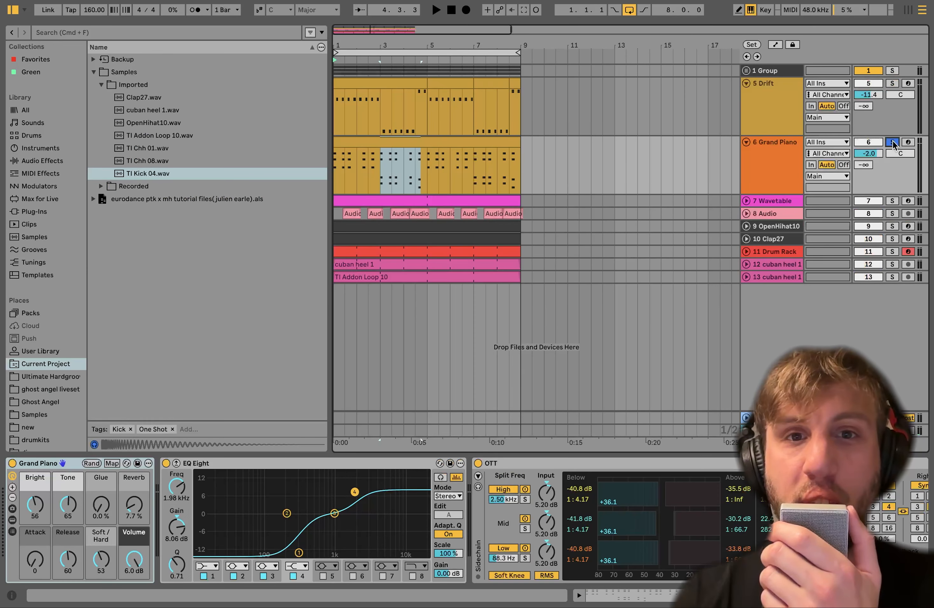
pyautogui.press('space')
pyautogui.click(764, 169)
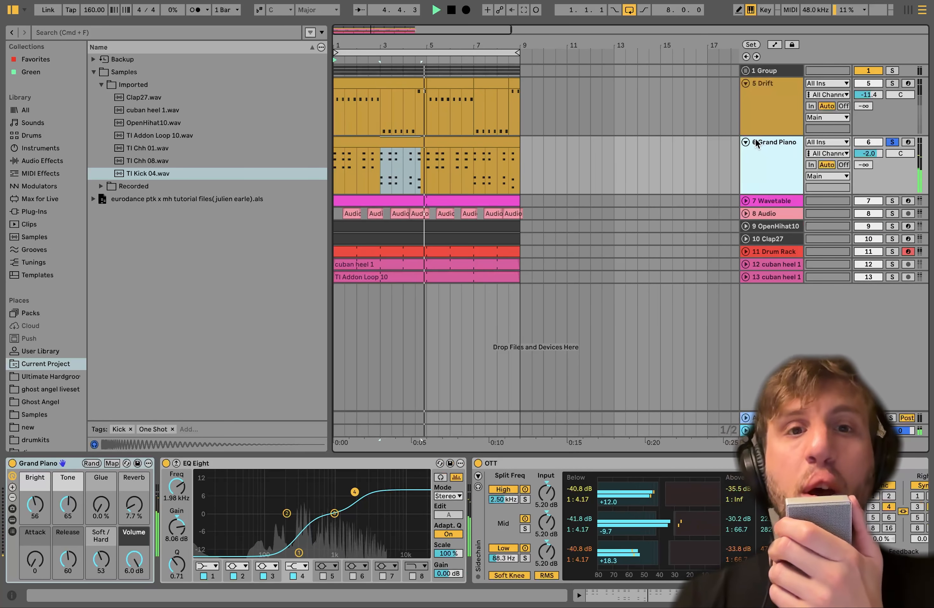
pyautogui.click(378, 136)
pyautogui.press('space')
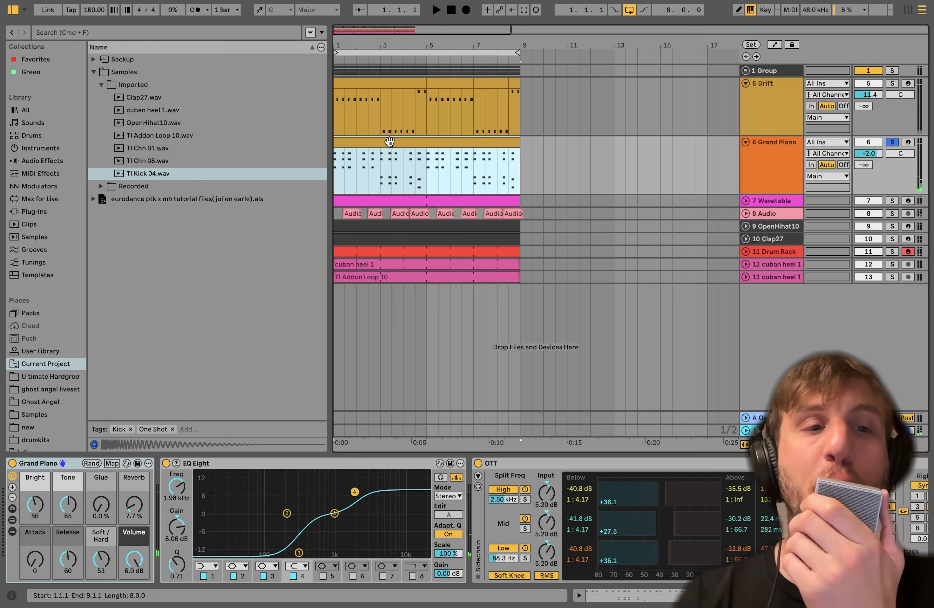
# - Deactivate all the Grand Piano's audio effects from EQ Eight through Shaper and play the dry piano
pyautogui.click(232, 464)
pyautogui.hscroll(10, 232, 464)
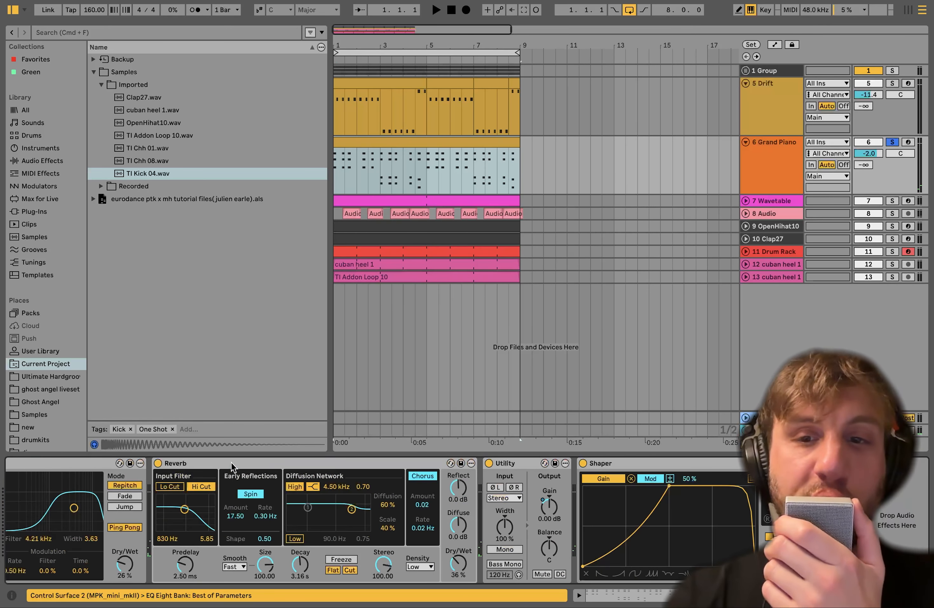
pyautogui.click(590, 462)
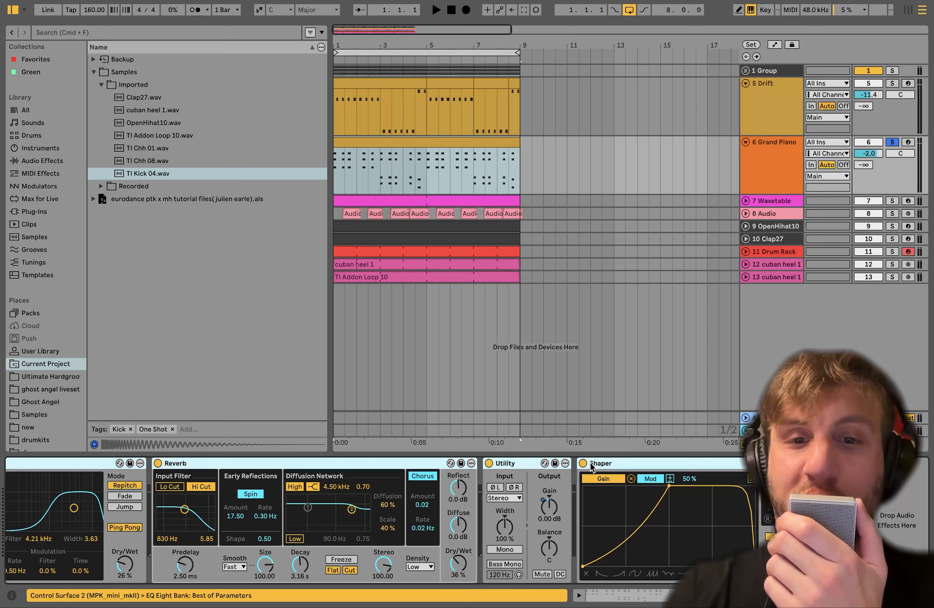
pyautogui.hscroll(-8, 582, 465)
pyautogui.hscroll(-3, 583, 468)
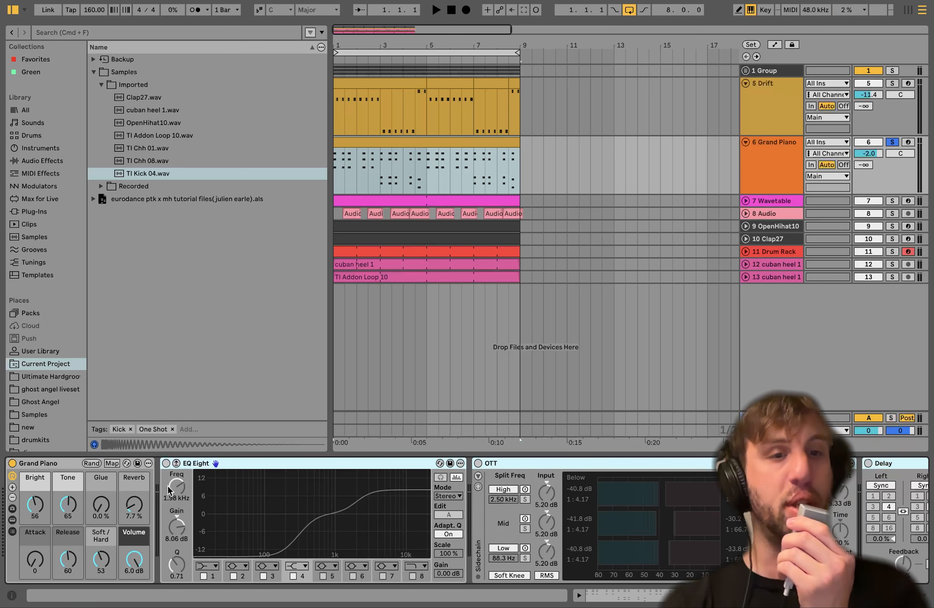
pyautogui.press('space')
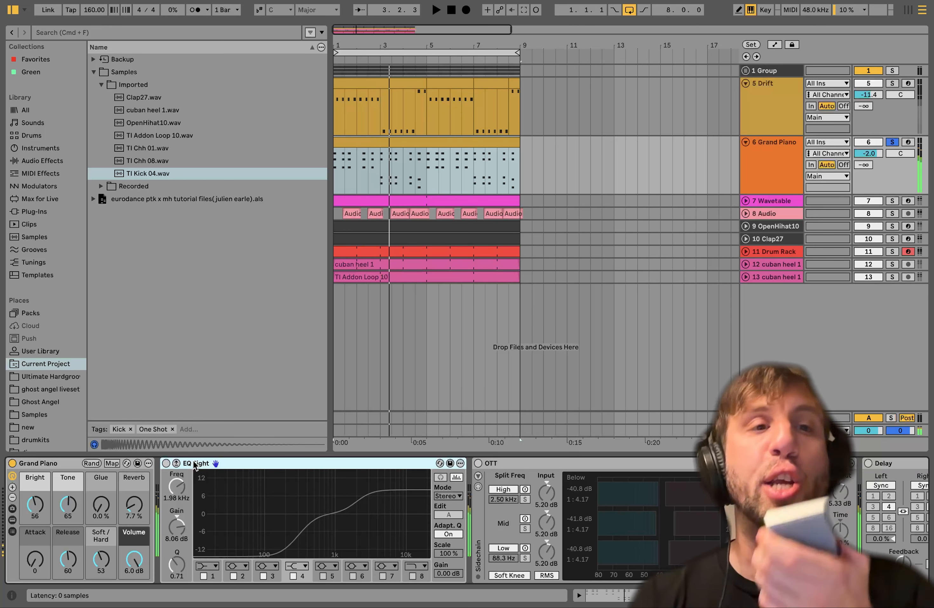
# - Compare the piano with the EQ Eight on and off during playback, leaving the EQ Eight enabled
pyautogui.click(166, 464)
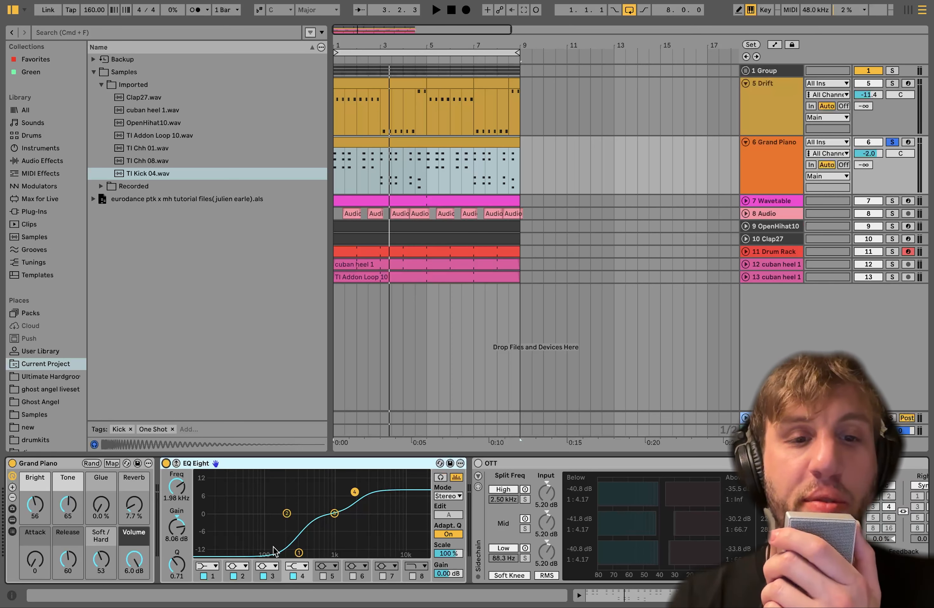
pyautogui.click(165, 463)
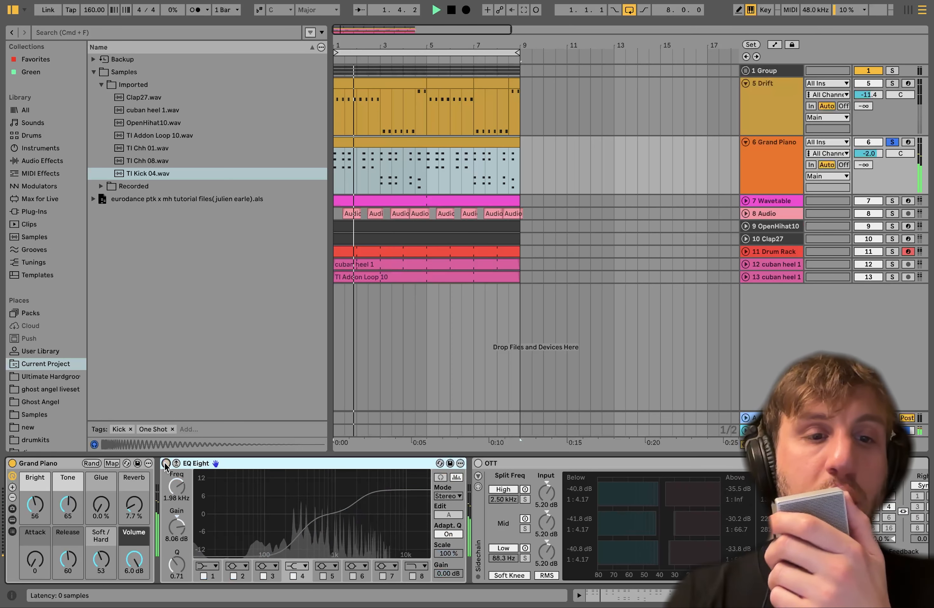
pyautogui.click(166, 463)
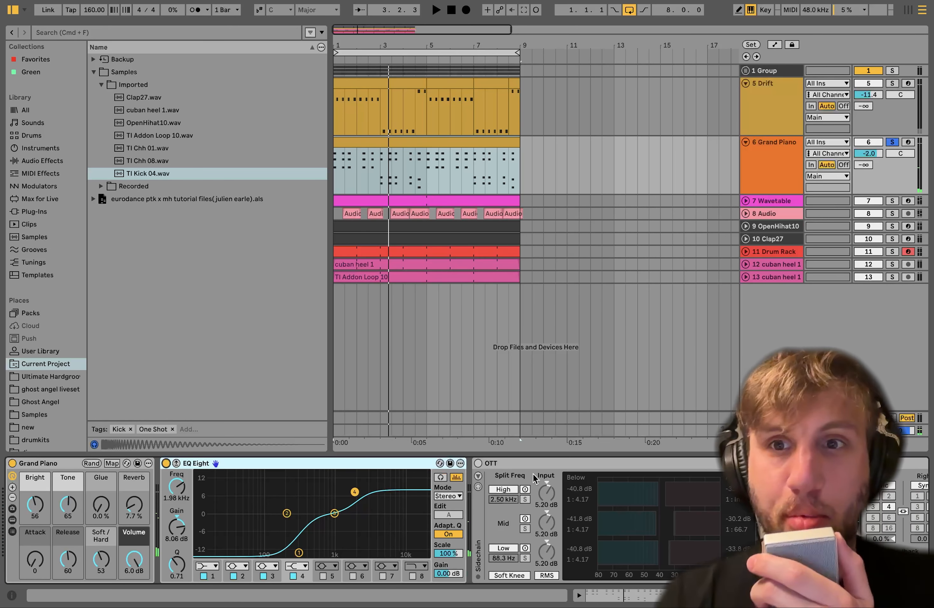
# - Re-enable the OTT on the Grand Piano and compare playback with the OTT bypassed and active
pyautogui.click(478, 463)
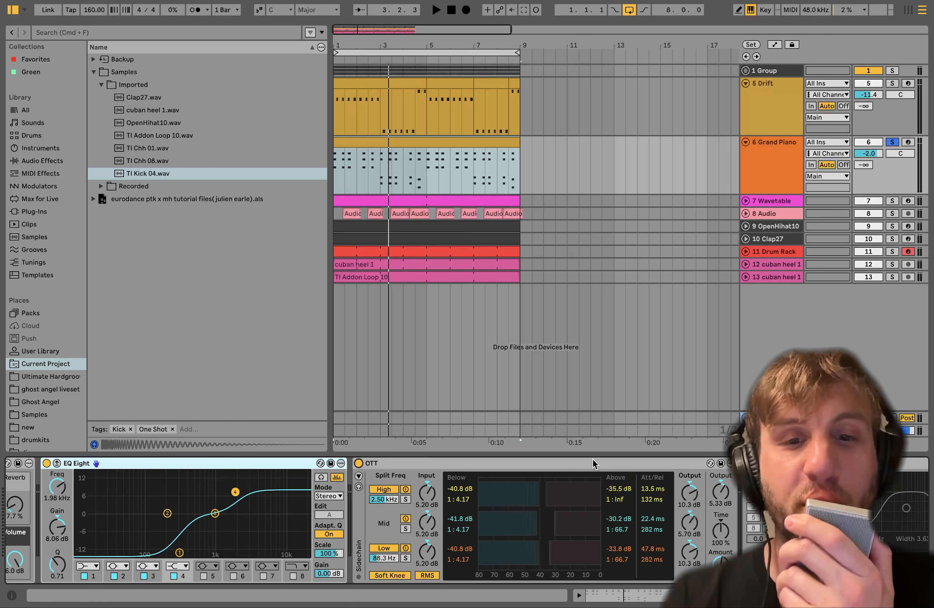
pyautogui.click(374, 465)
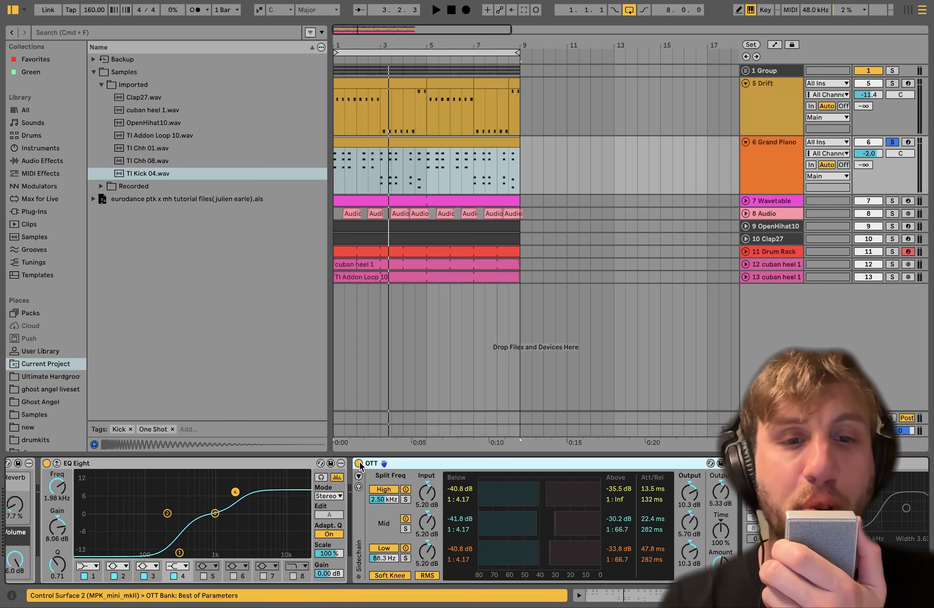
pyautogui.press('space')
pyautogui.click(359, 462)
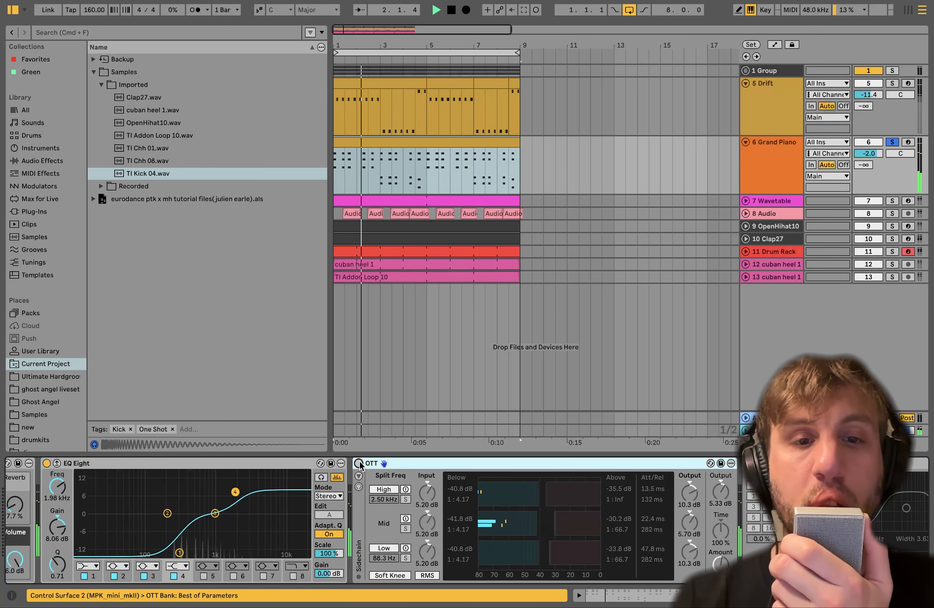
pyautogui.click(359, 462)
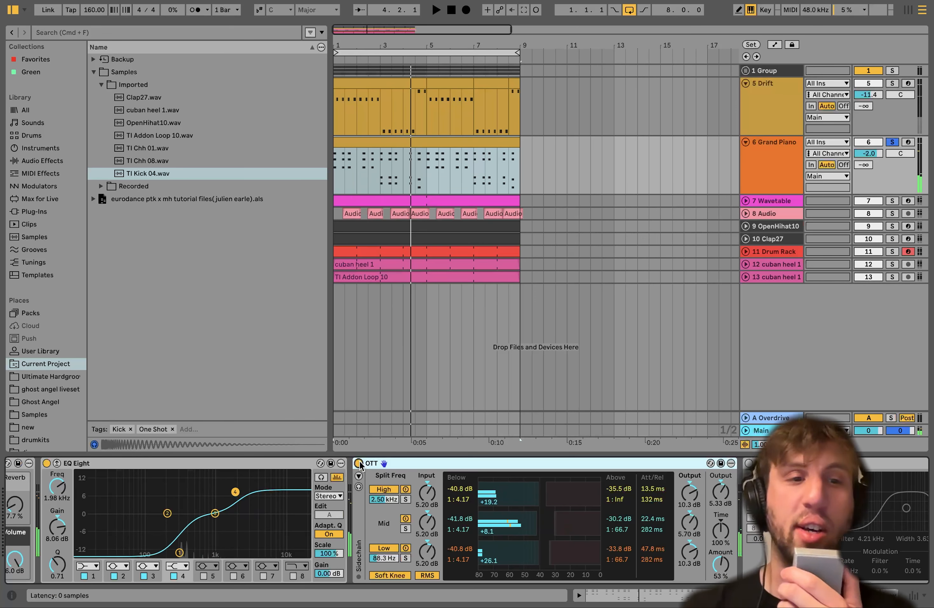
pyautogui.hscroll(5, 360, 465)
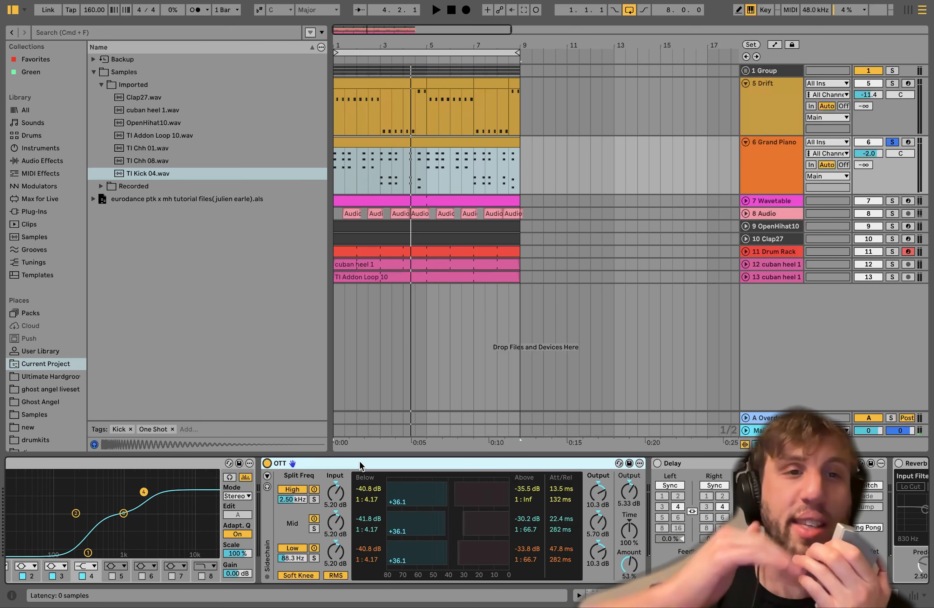
pyautogui.press('space')
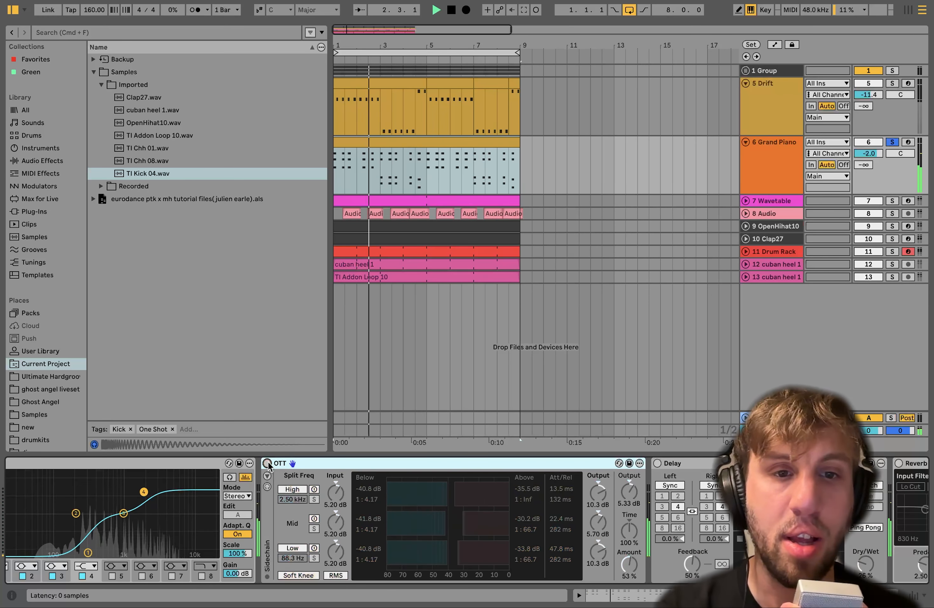
pyautogui.press('space')
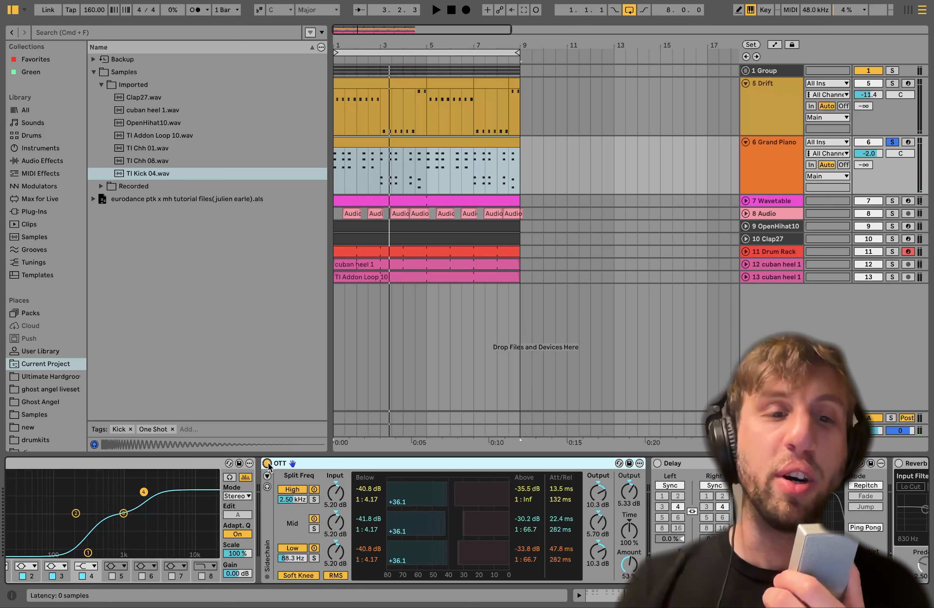
# - Re-enable the Delay and Reverb on the Grand Piano and play the piano through them
pyautogui.hscroll(10, 268, 462)
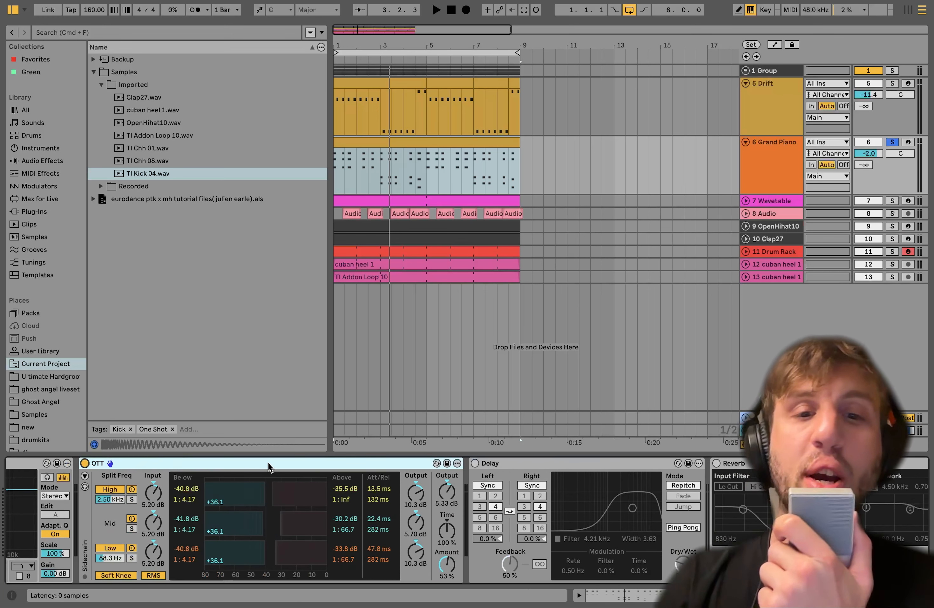
pyautogui.hscroll(3, 268, 462)
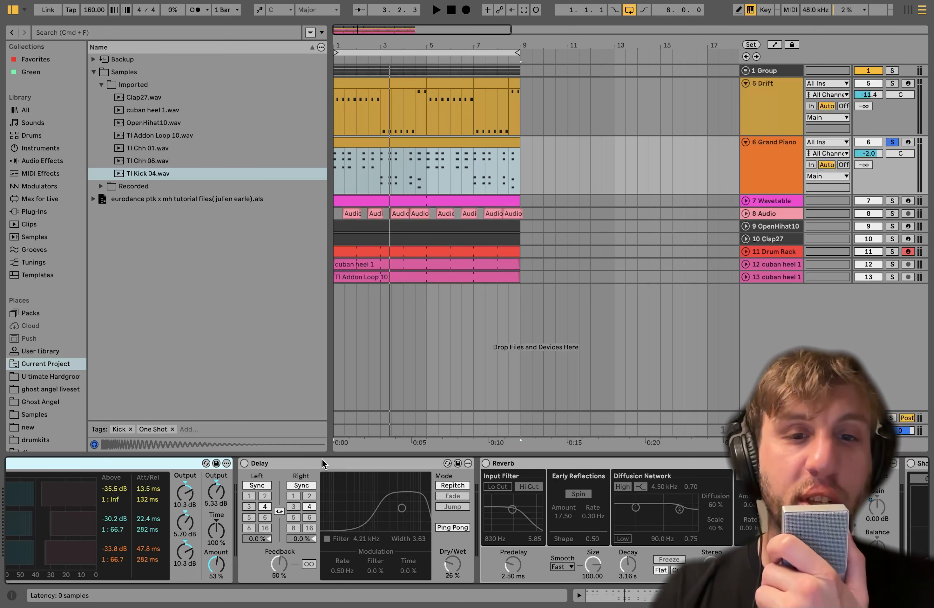
pyautogui.click(172, 463)
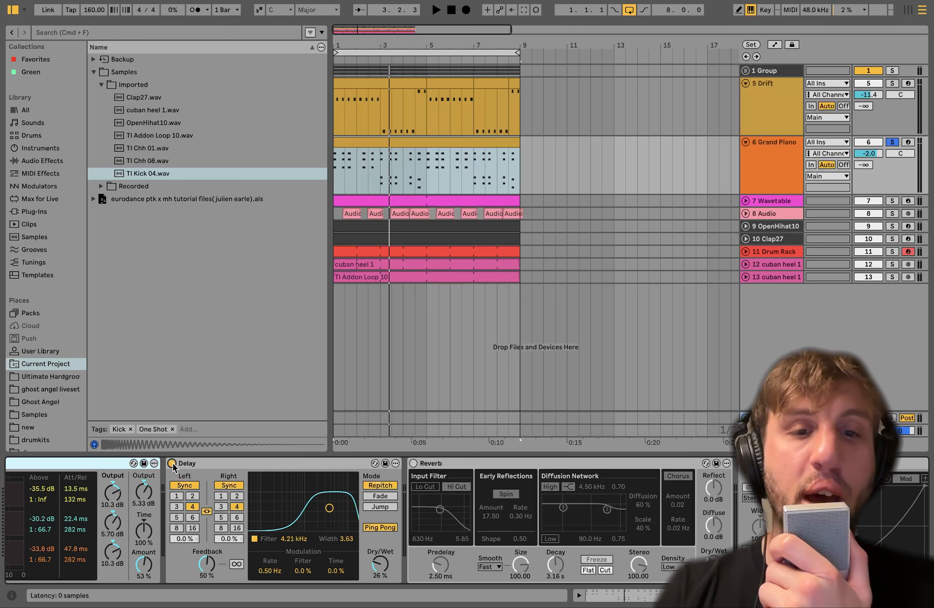
pyautogui.press('space')
pyautogui.click(414, 463)
pyautogui.hscroll(3, 414, 466)
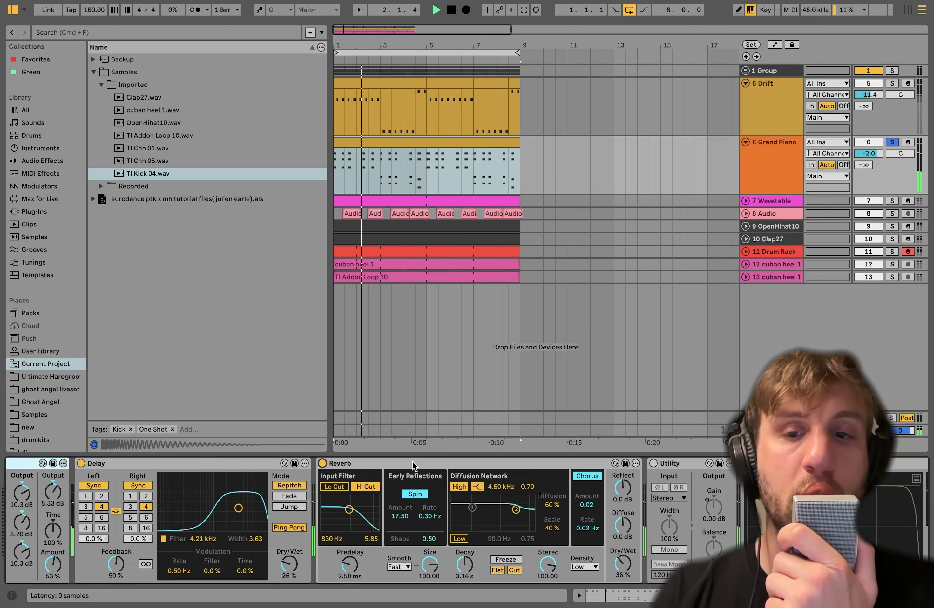
# - Re-enable the Shaper and Utility at the end of the Grand Piano's effect chain
pyautogui.hscroll(4, 412, 460)
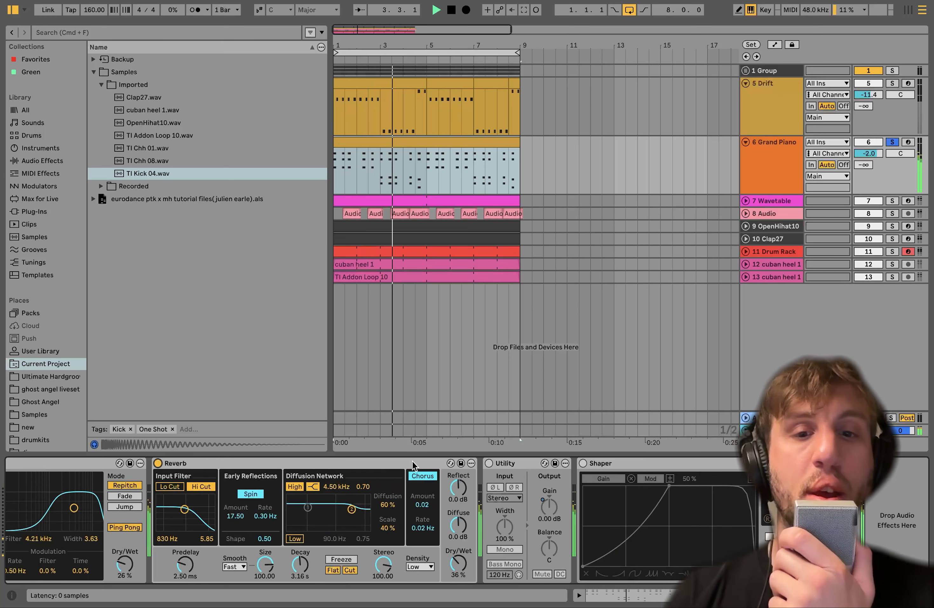
pyautogui.click(583, 463)
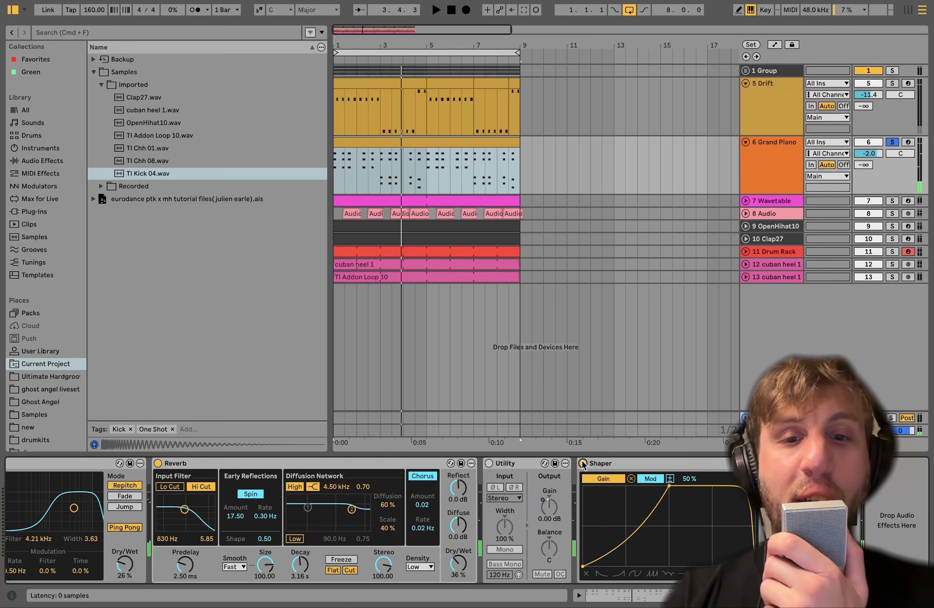
pyautogui.click(489, 463)
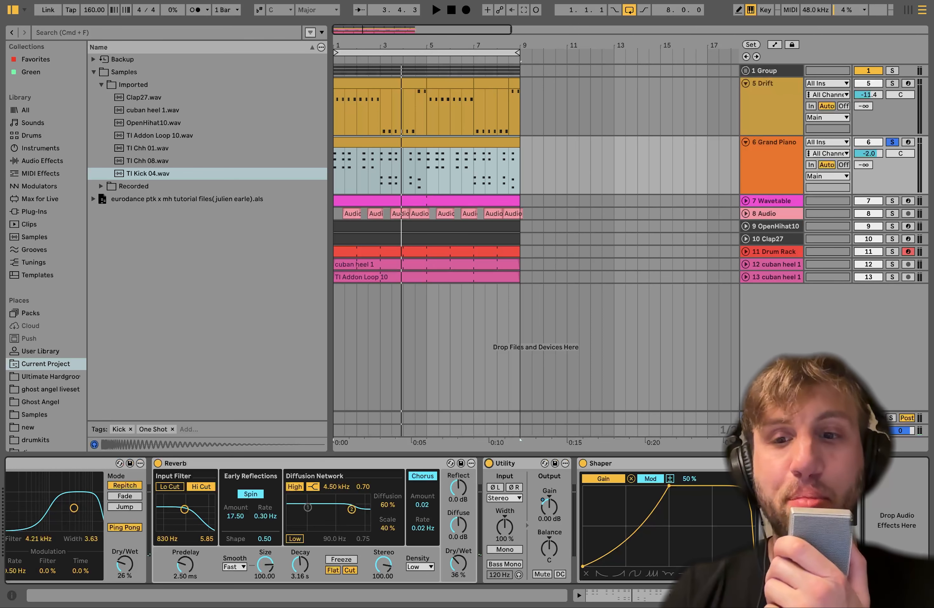
# - Play the Grand Piano with the kick group and Drift bass soloed alongside it
pyautogui.press('space')
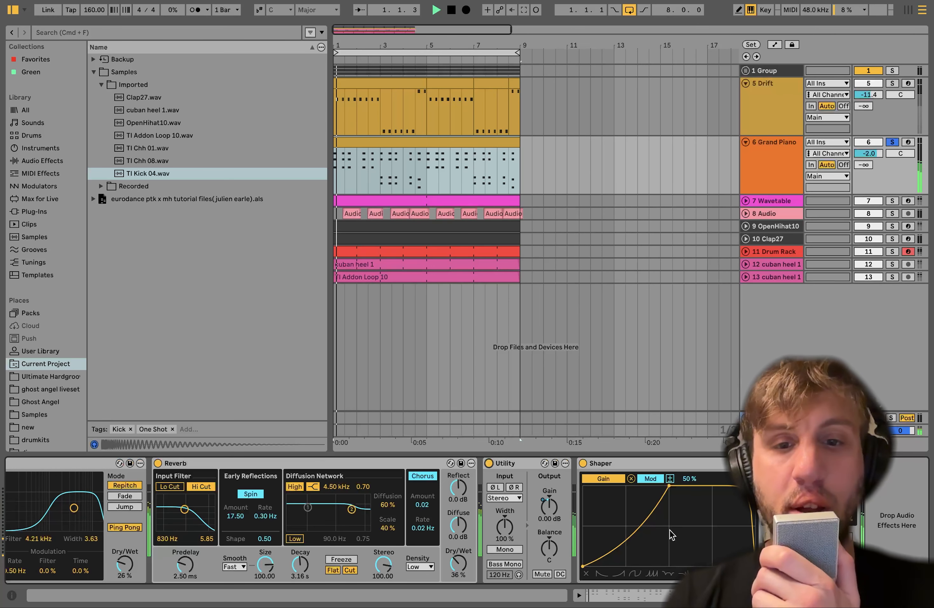
pyautogui.click(893, 70)
pyautogui.click(894, 83)
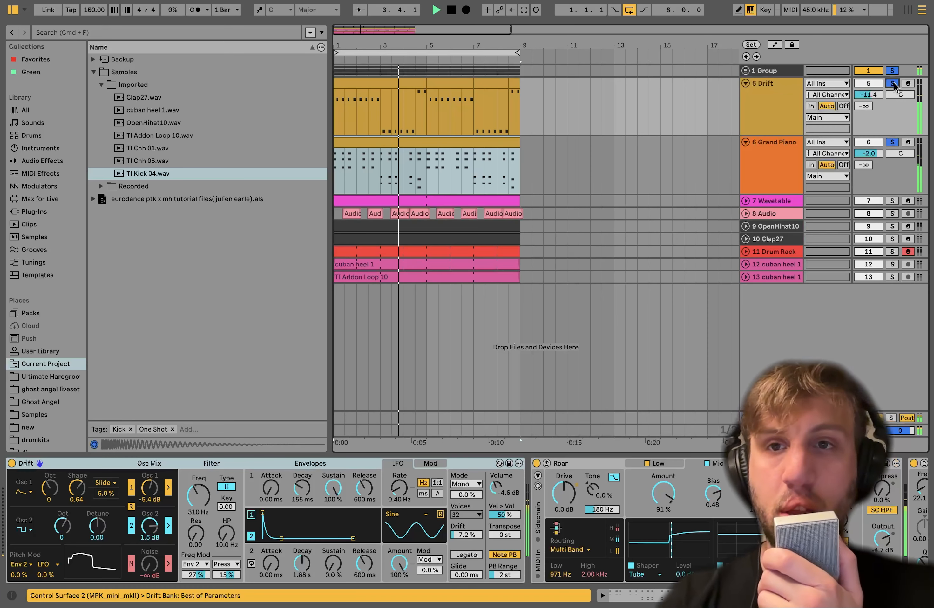
pyautogui.click(780, 166)
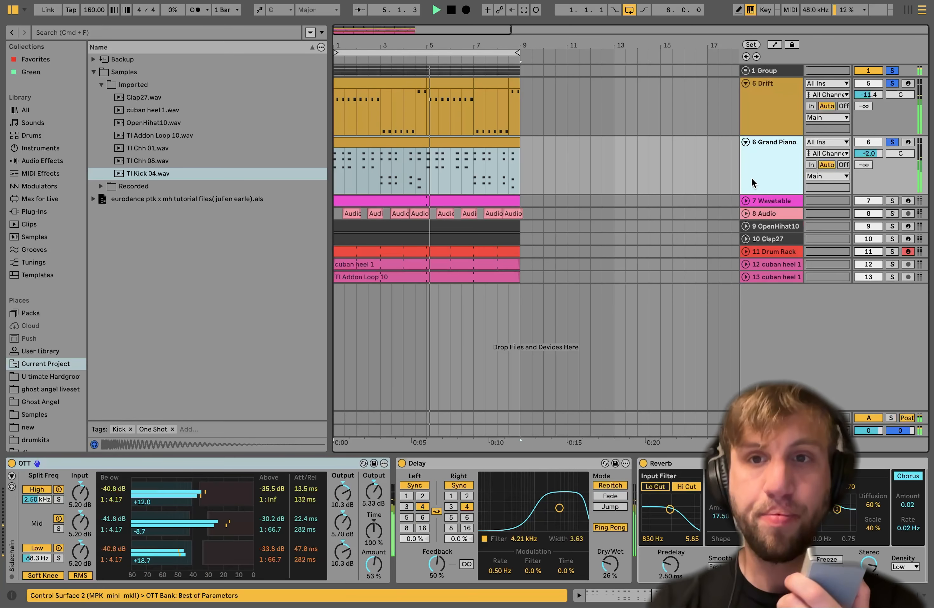
# - Unfold the Wavetable track, solo it together with the kick group, Drift and Grand Piano, and select its clips during playback
pyautogui.click(744, 200)
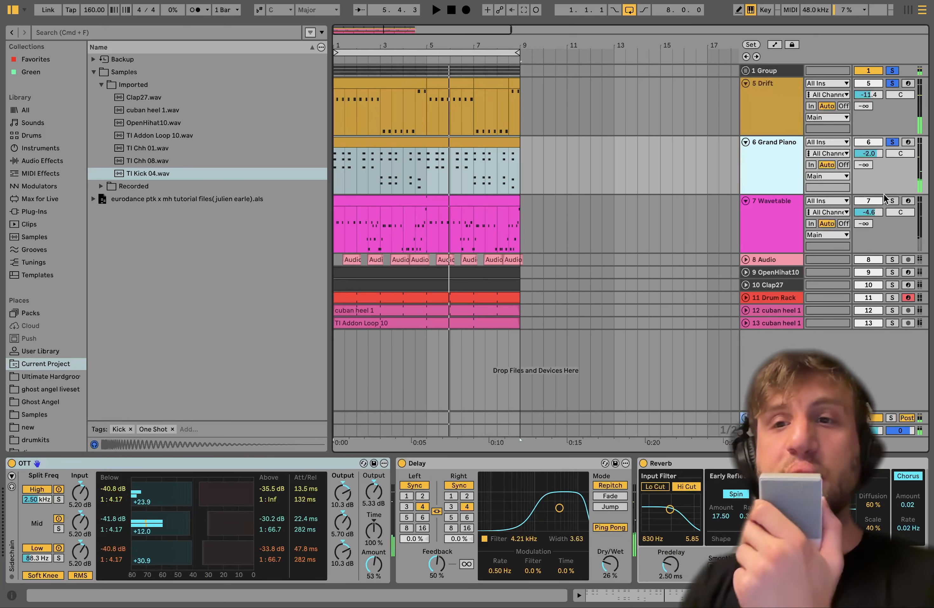
pyautogui.click(892, 202)
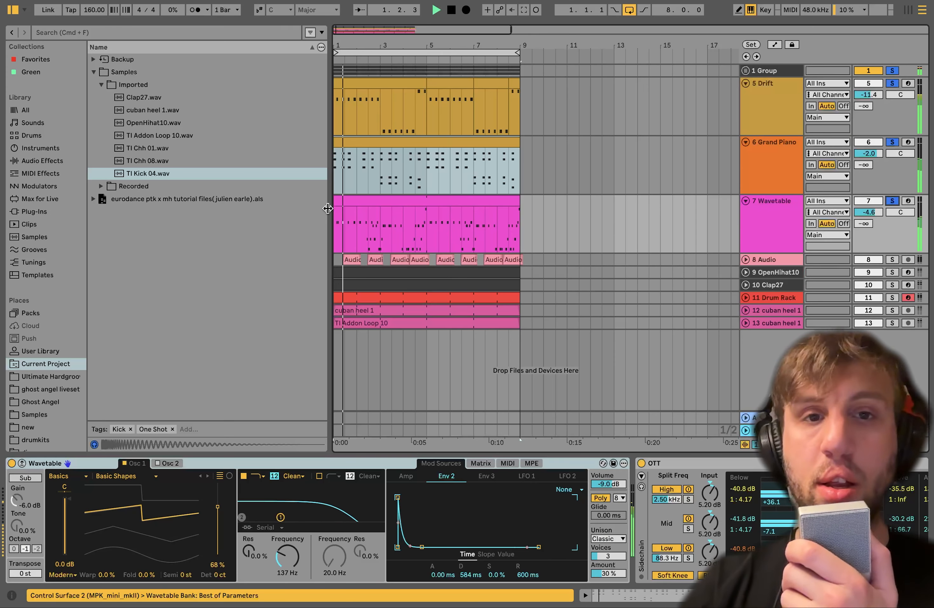
pyautogui.click(359, 207)
pyautogui.click(354, 200)
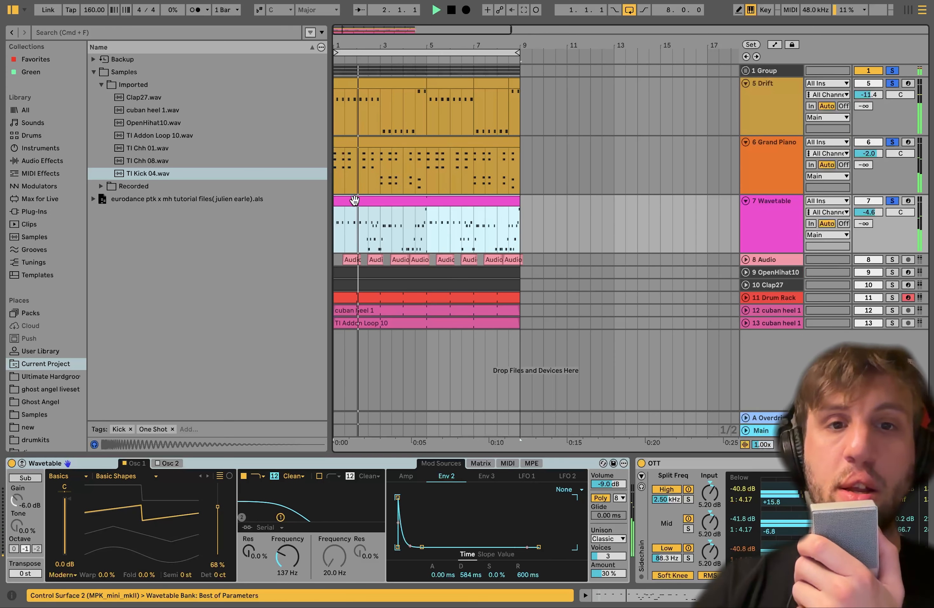
# - Solo the Wavetable track alone and open its first clip to examine the C, B and E notes of the melody
pyautogui.click(893, 201)
pyautogui.doubleClick(436, 198)
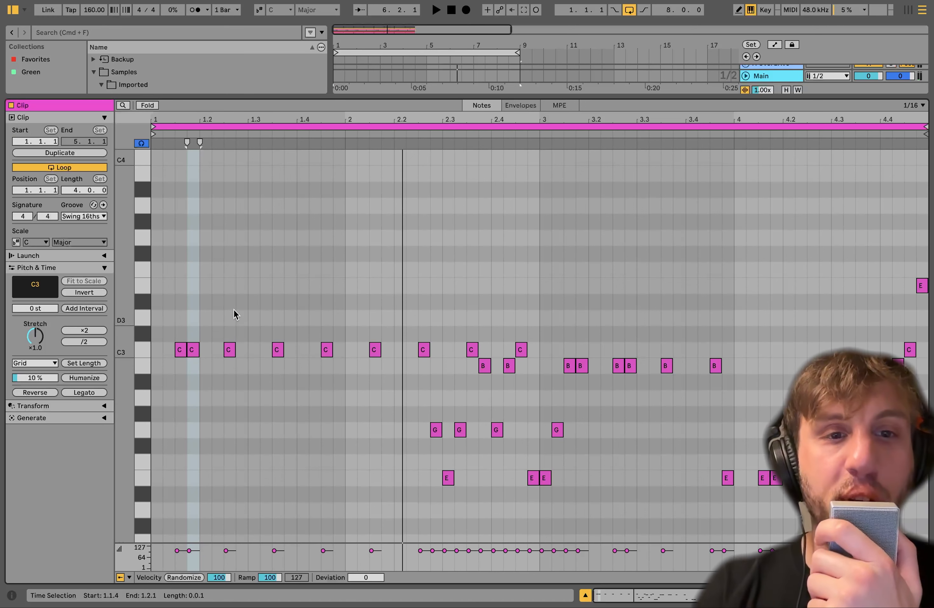
pyautogui.click(230, 349)
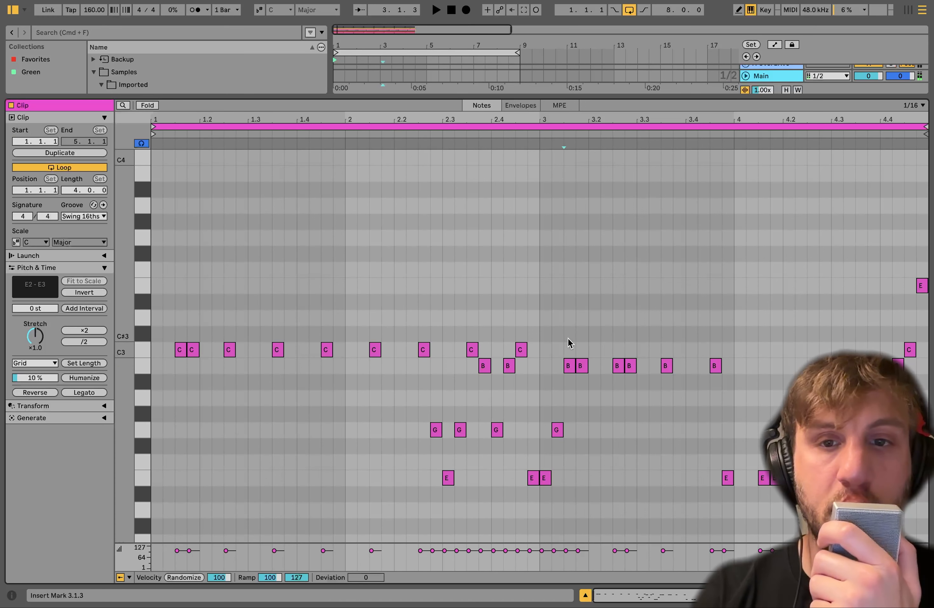
pyautogui.click(569, 365)
pyautogui.click(763, 478)
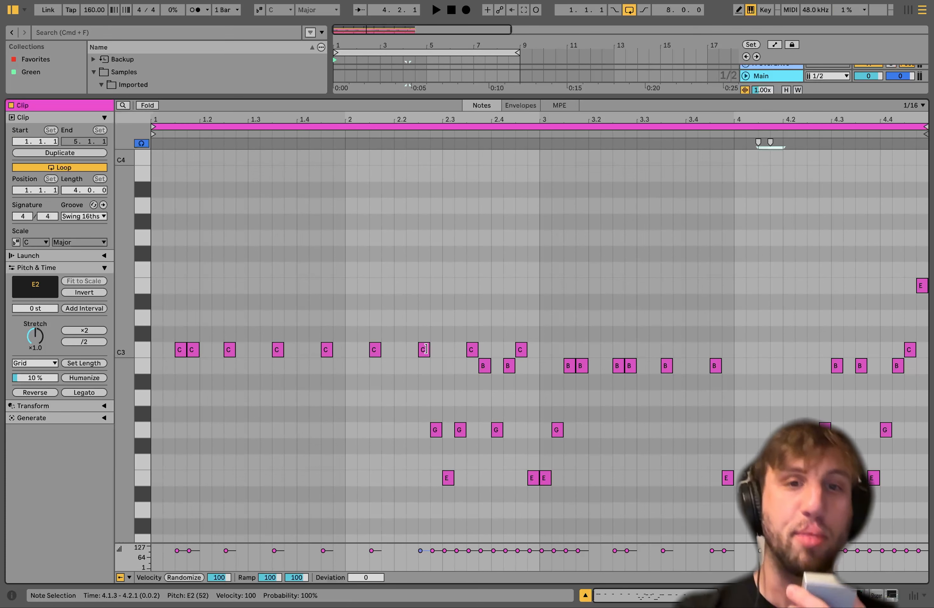
# - Examine the run of C, G, E and B notes in the second half of bar 2 of the Wavetable clip
pyautogui.moveTo(420, 323); pyautogui.dragTo(538, 523)
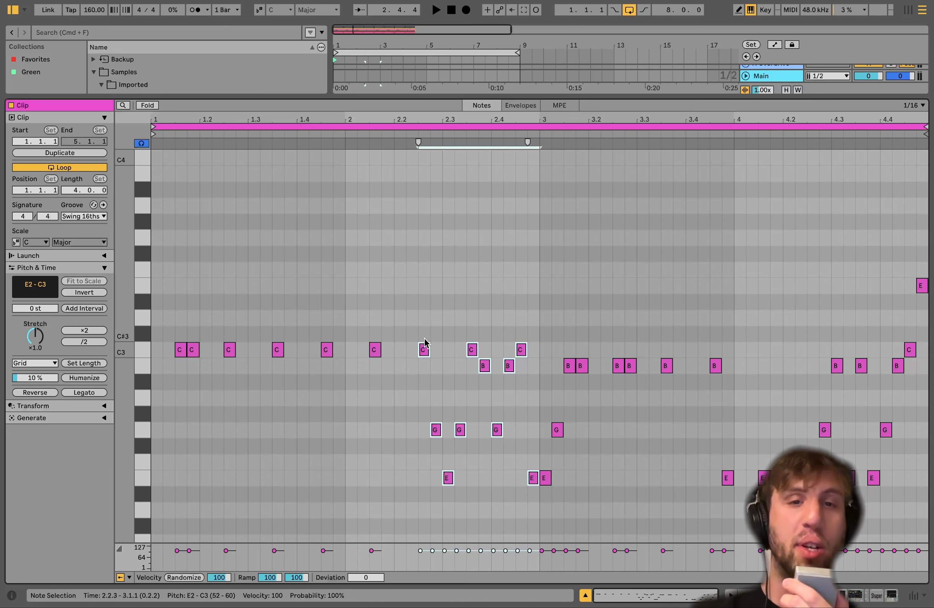
pyautogui.moveTo(423, 323); pyautogui.dragTo(452, 466)
pyautogui.click(448, 479)
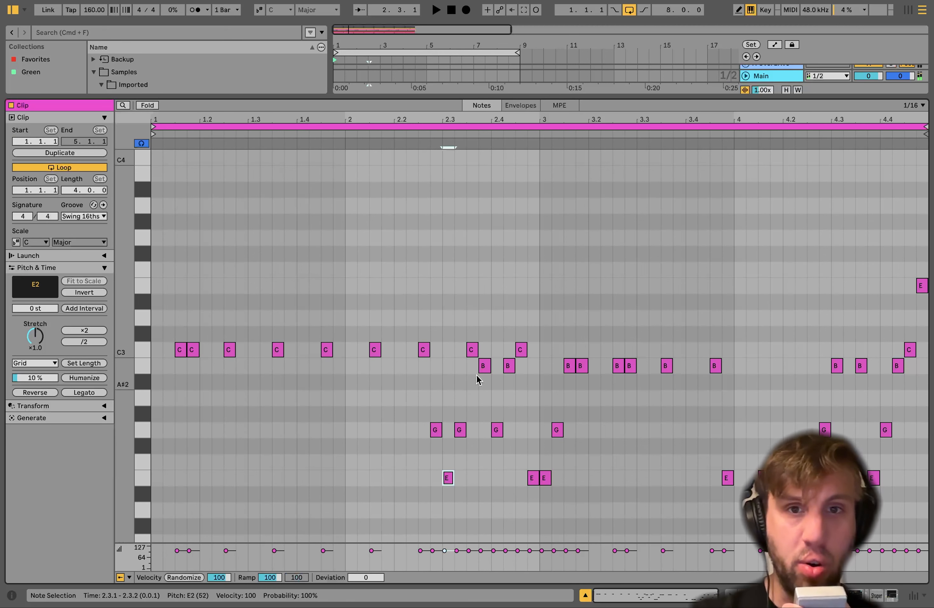
pyautogui.click(472, 349)
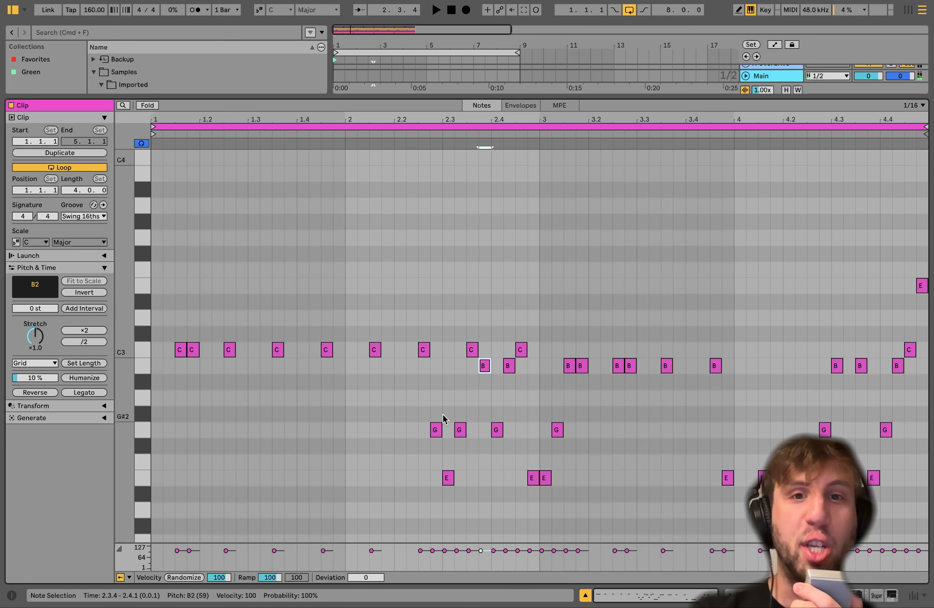
pyautogui.click(346, 134)
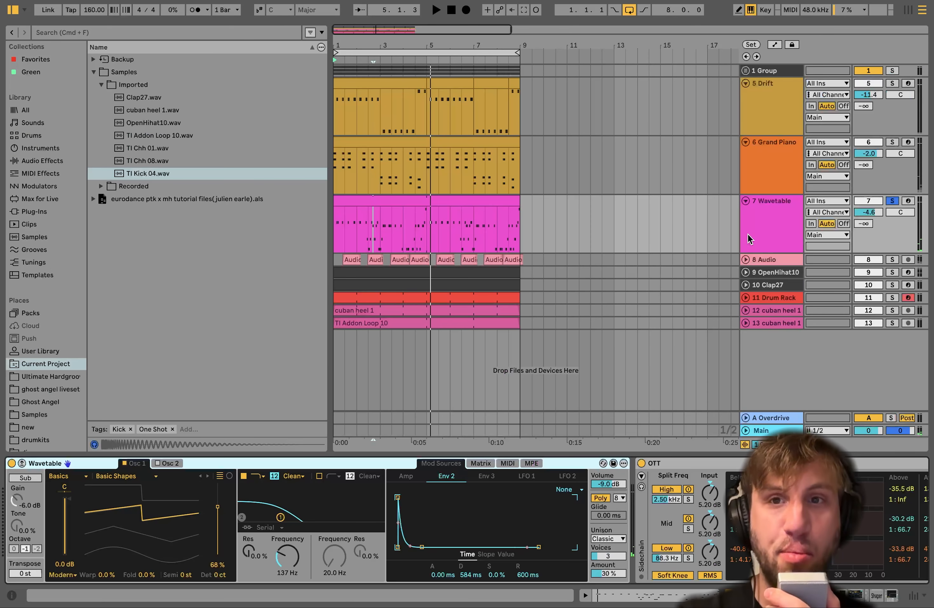
# - Play the Wavetable melody with the Drift bass and kick group soloed alongside it, without the Grand Piano
pyautogui.keyDown('super'); pyautogui.click(890, 84); pyautogui.keyUp('super')
pyautogui.keyDown('super'); pyautogui.click(892, 70); pyautogui.keyUp('super')
pyautogui.press('space')
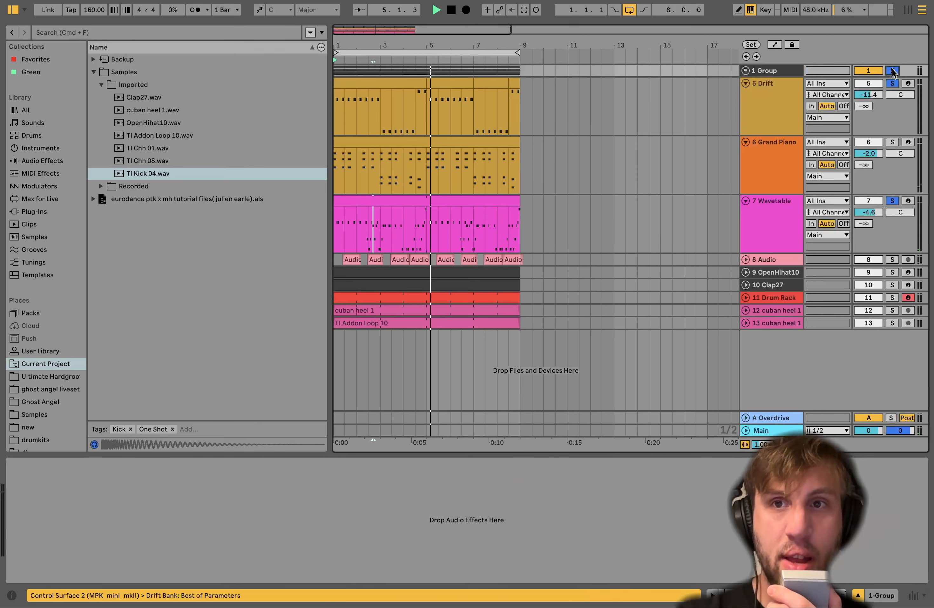
pyautogui.click(766, 207)
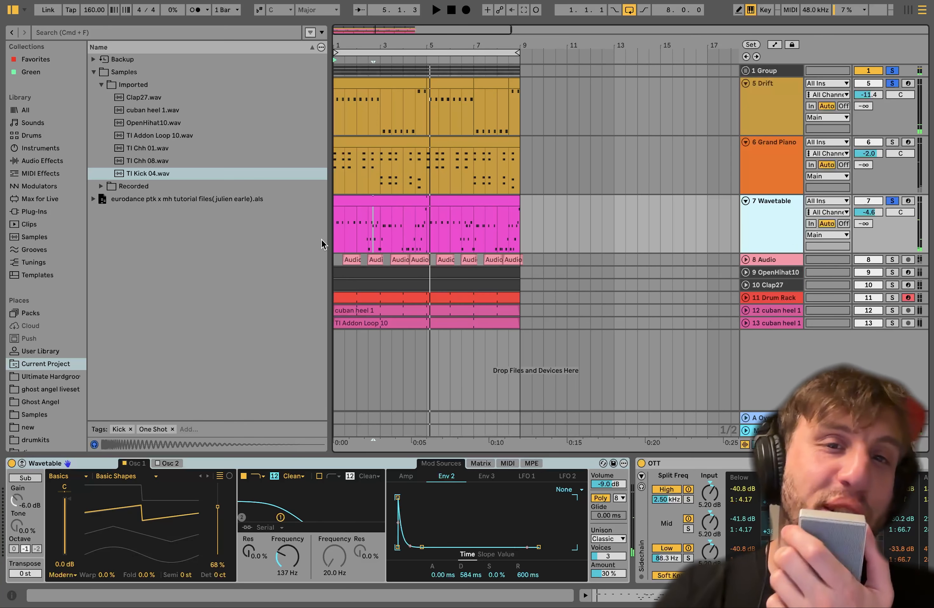
pyautogui.click(376, 201)
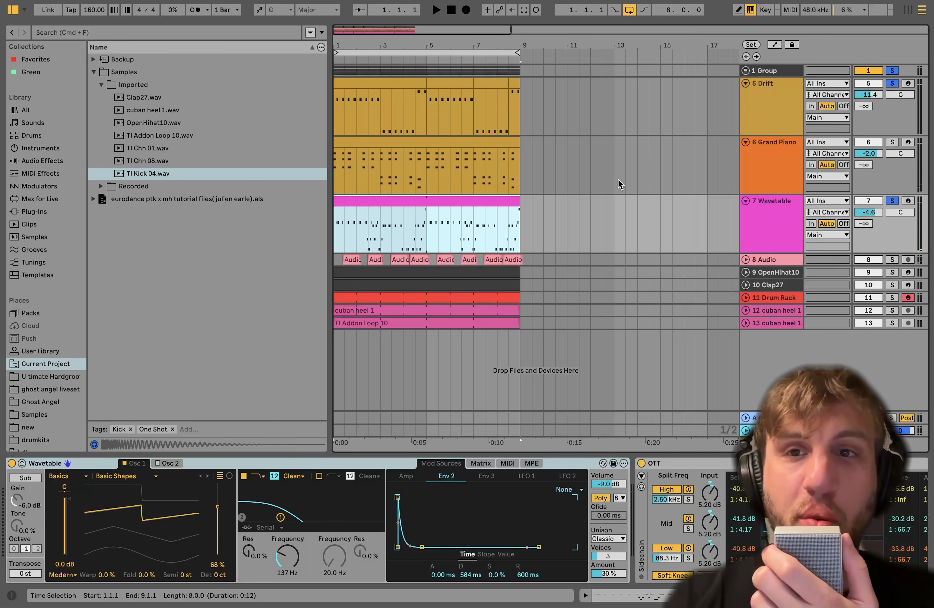
# - Solo the Wavetable track alone and bypass its whole effect chain from the OTT to the Auto Filter
pyautogui.click(893, 201)
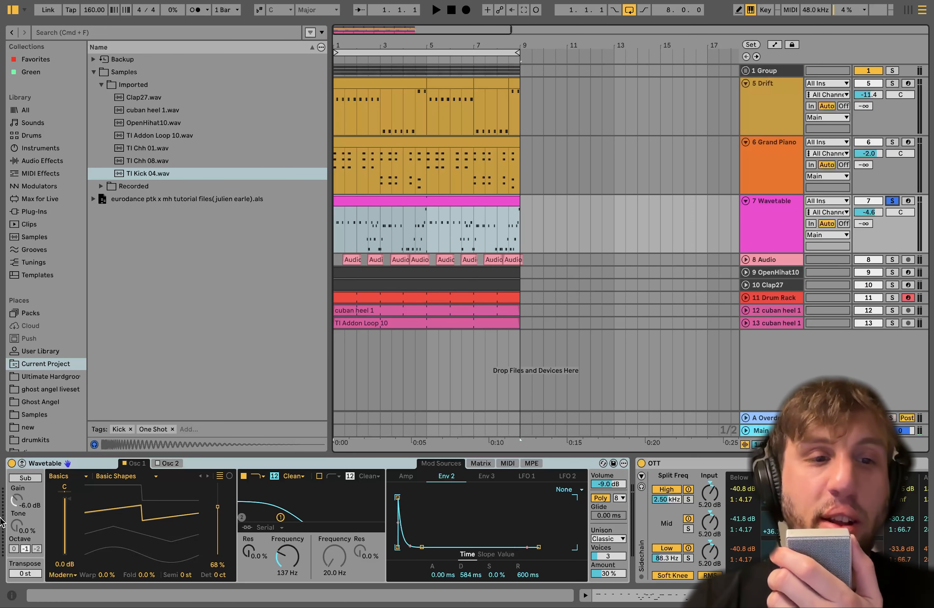
pyautogui.hscroll(5, 236, 528)
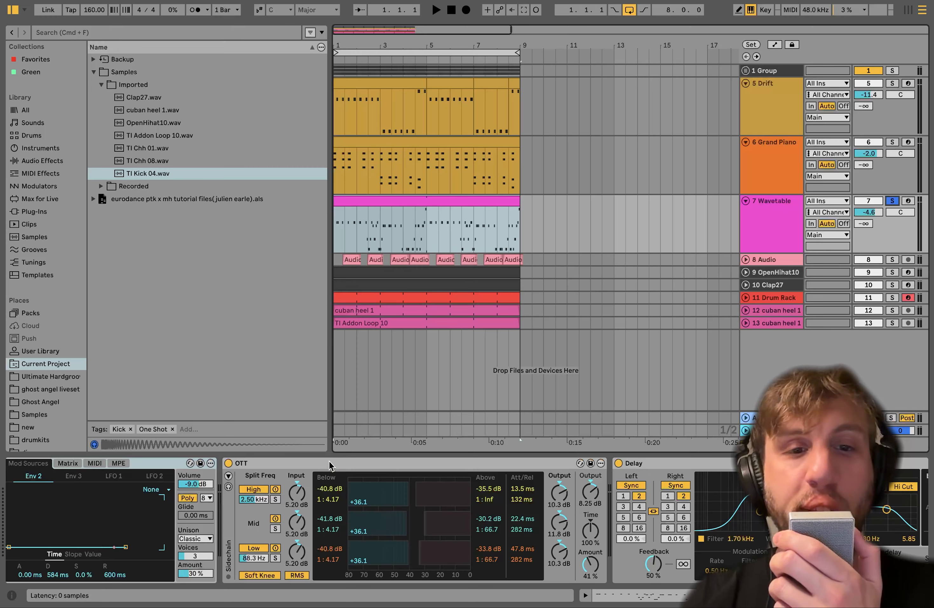
pyautogui.hscroll(10, 328, 461)
pyautogui.click(615, 465)
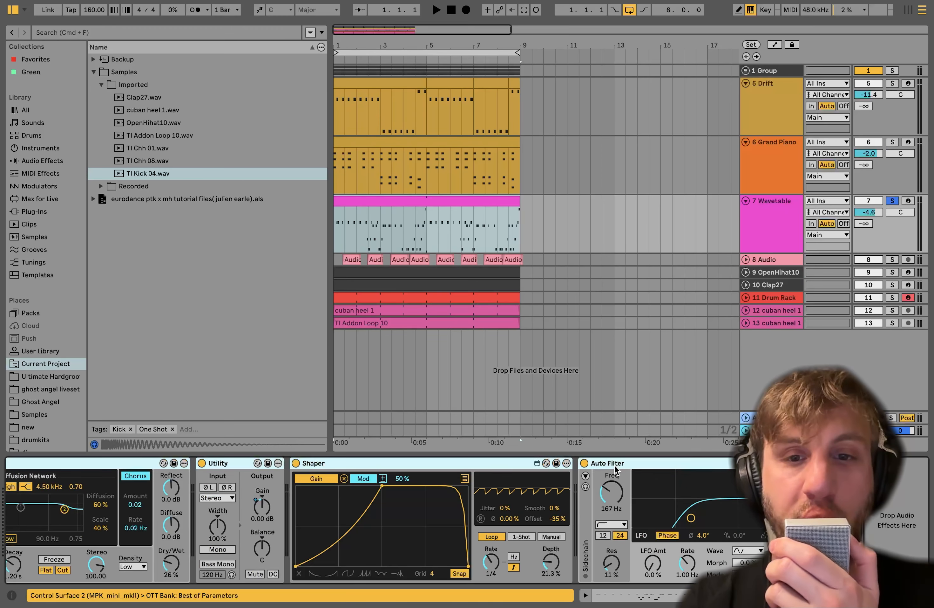
pyautogui.press('space')
# - Examine the Wavetable synth's modulation matrix and Env 2 settings, and play the melody without effects
pyautogui.hscroll(-15, 355, 513)
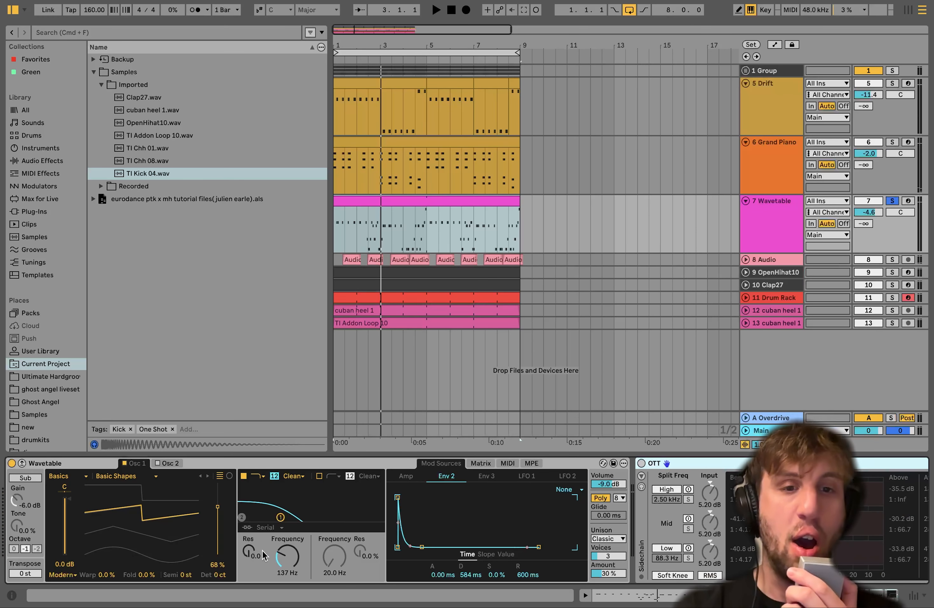
pyautogui.click(481, 462)
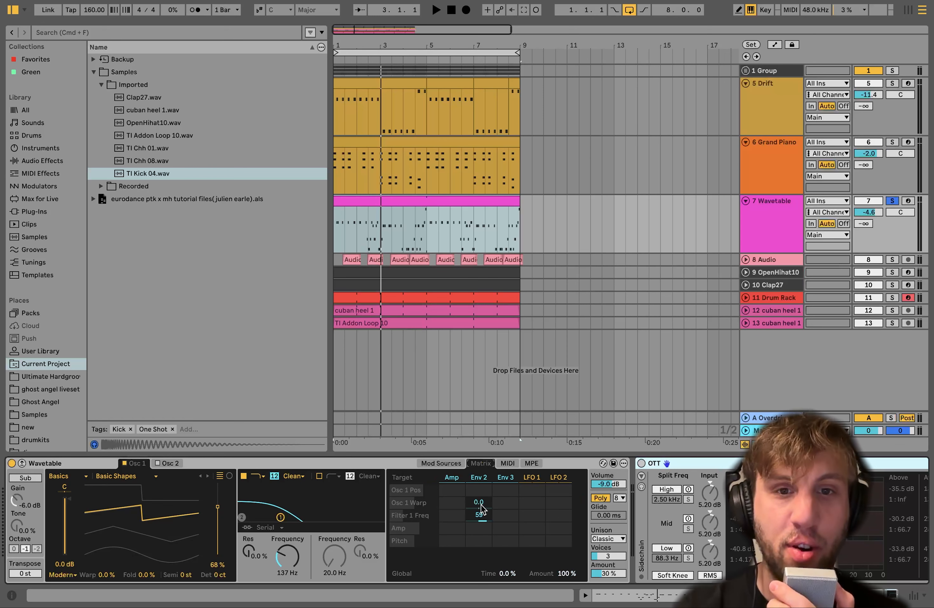
pyautogui.click(477, 475)
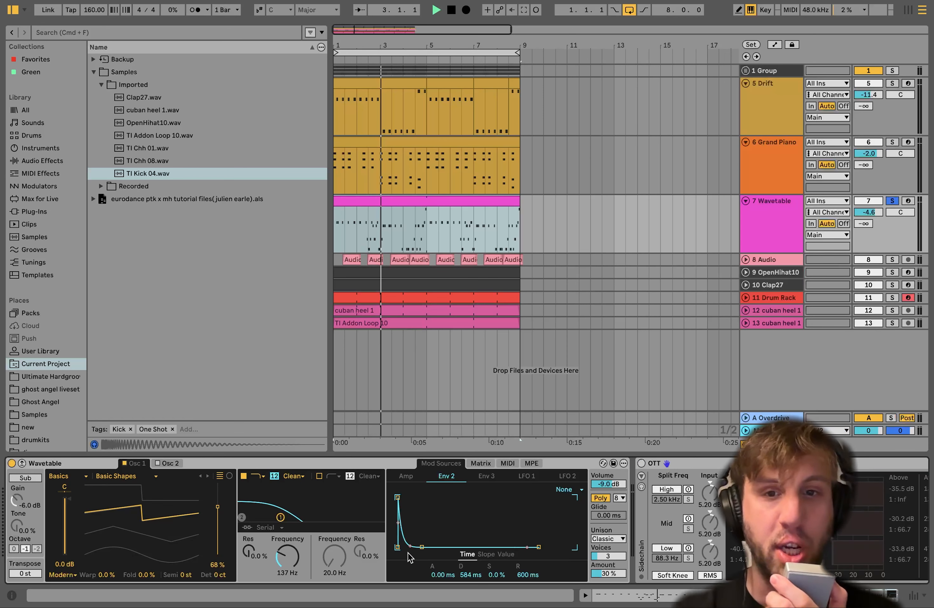
pyautogui.press('space')
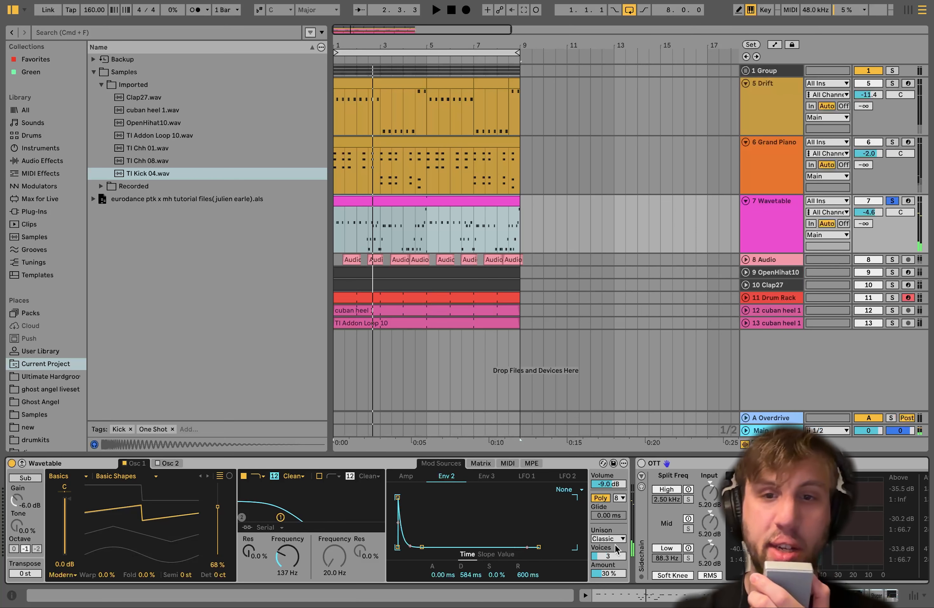
pyautogui.press('space')
# - Re-enable the OTT on the Wavetable track and compare playback with the OTT bypassed and active
pyautogui.click(642, 463)
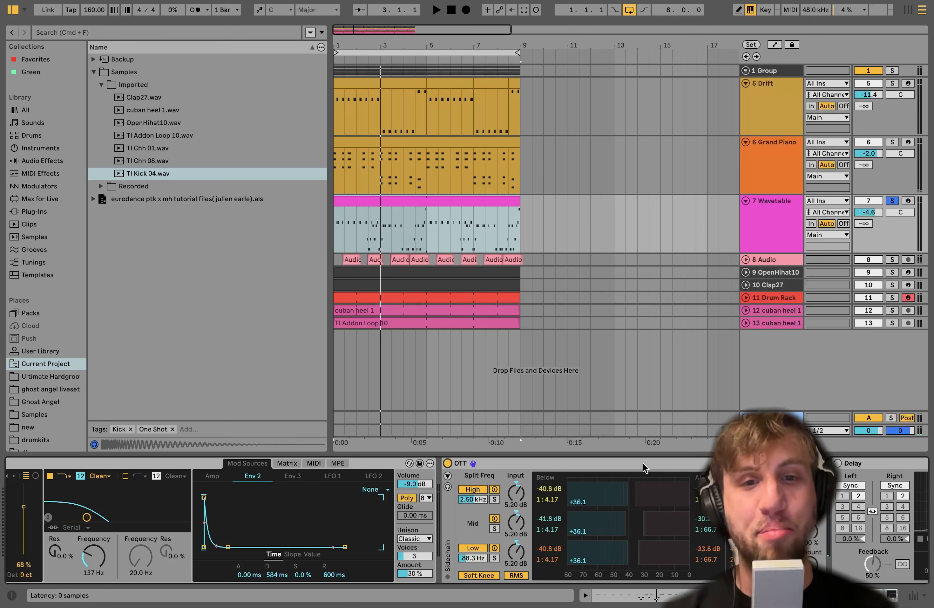
pyautogui.press('space')
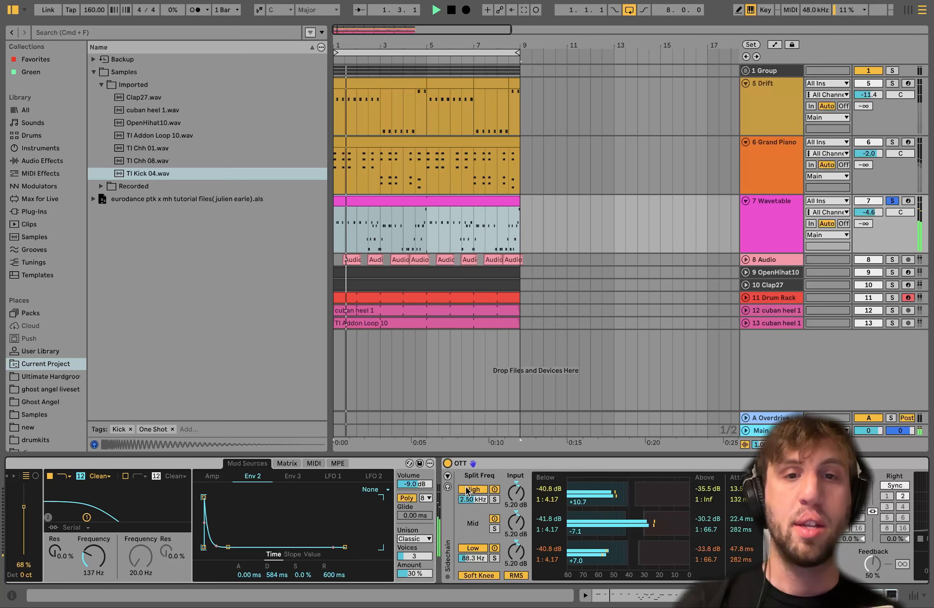
pyautogui.click(447, 463)
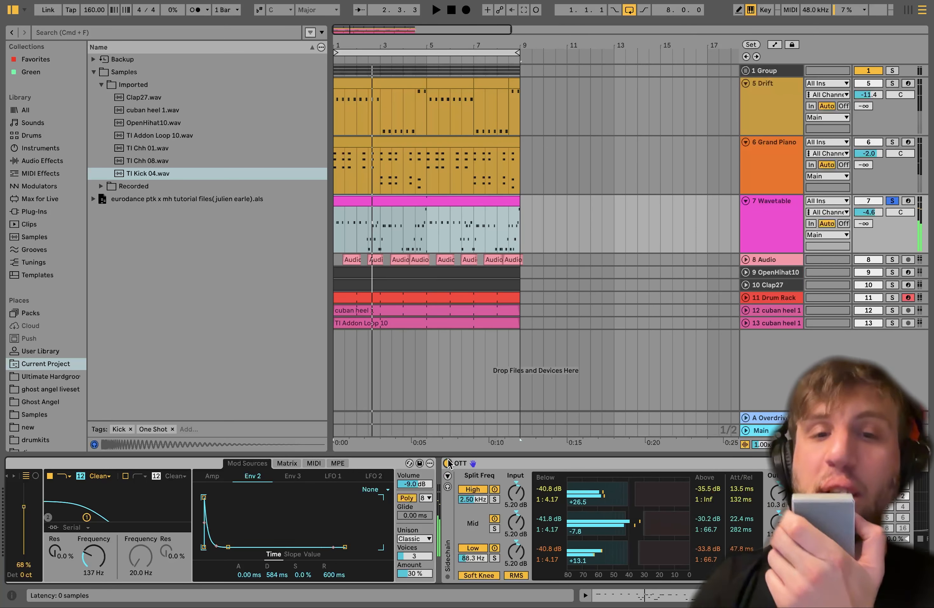
# - Re-enable the Delay and Reverb on the Wavetable track and play the melody through them
pyautogui.hscroll(5, 448, 462)
pyautogui.hscroll(5, 444, 459)
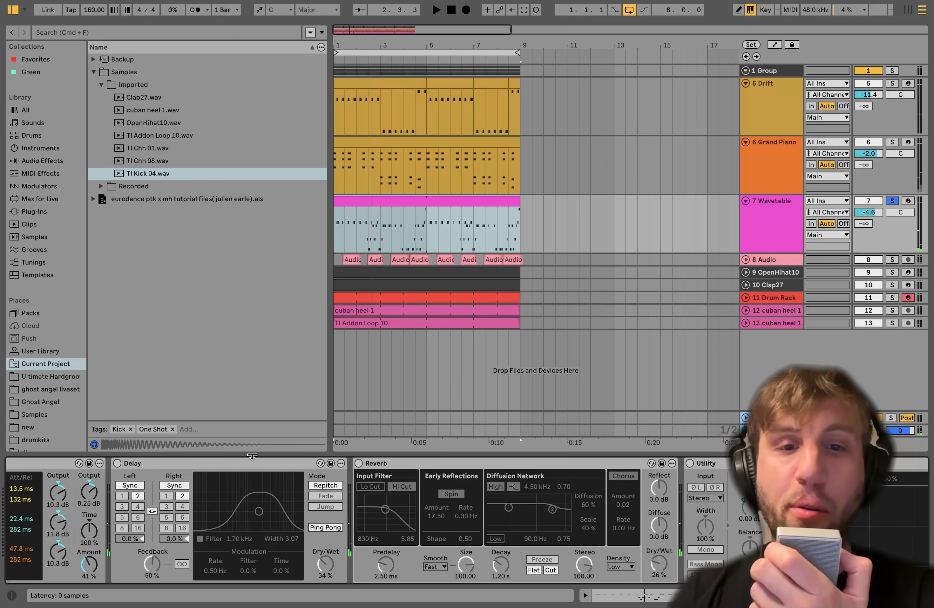
pyautogui.click(117, 463)
pyautogui.press('space')
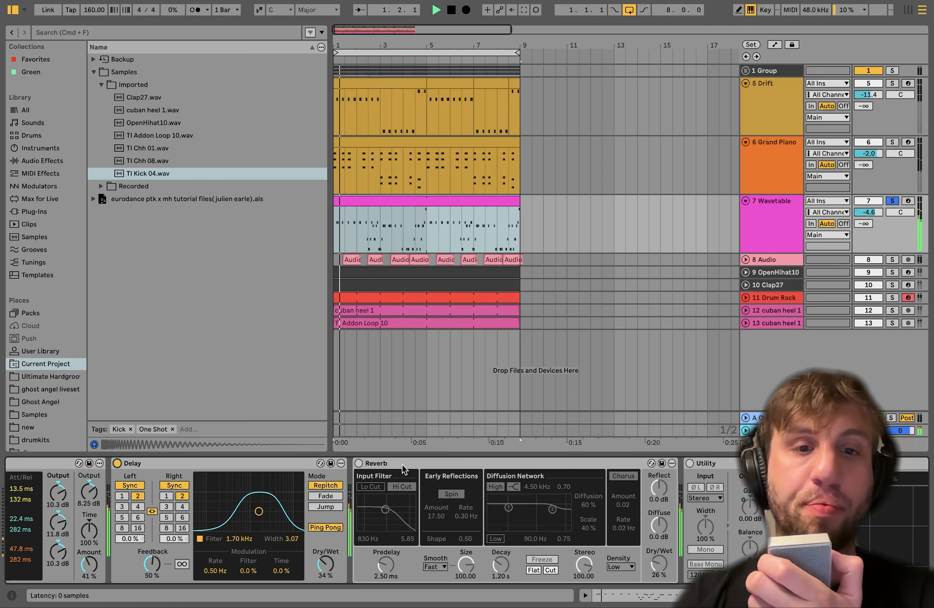
pyautogui.click(359, 462)
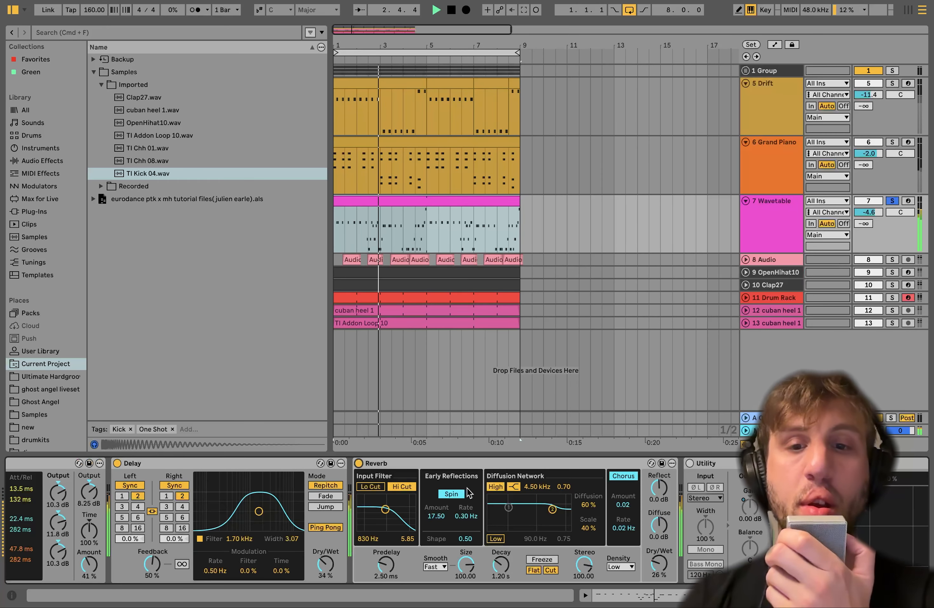
pyautogui.press('space')
# - Re-enable the Utility, Shaper and Auto Filter at the end of the Wavetable's effect chain and play the melody
pyautogui.hscroll(12, 467, 488)
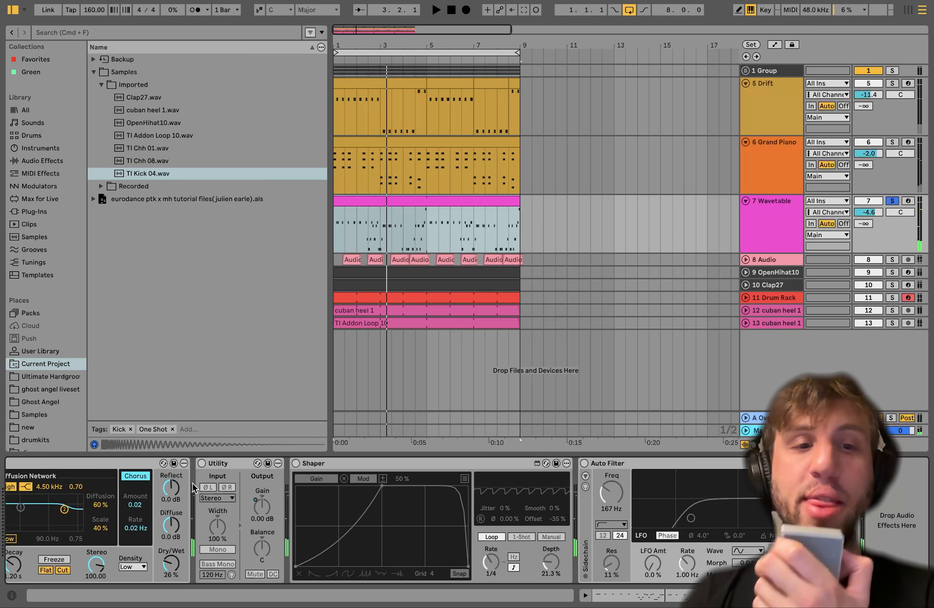
pyautogui.click(296, 463)
pyautogui.press('space')
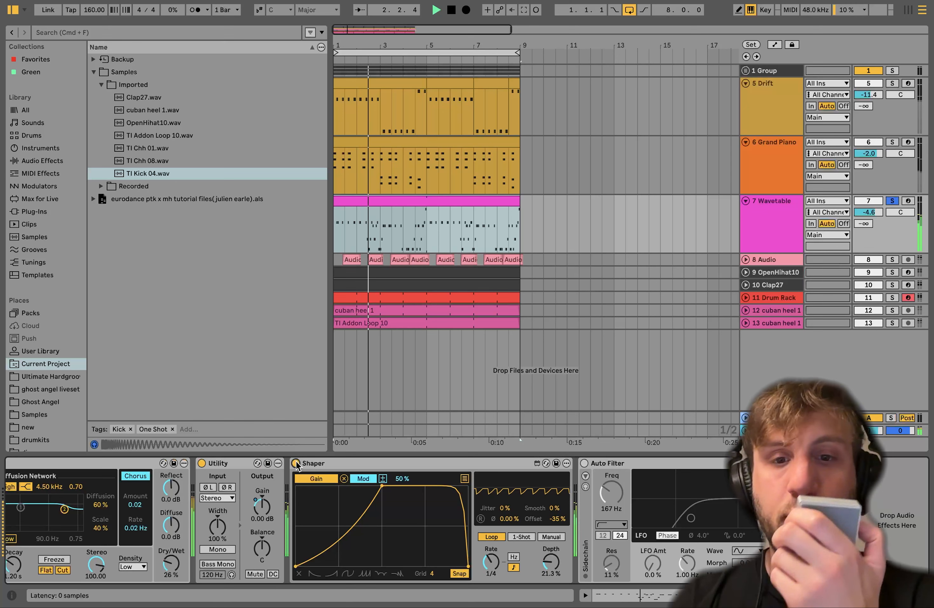
pyautogui.click(584, 463)
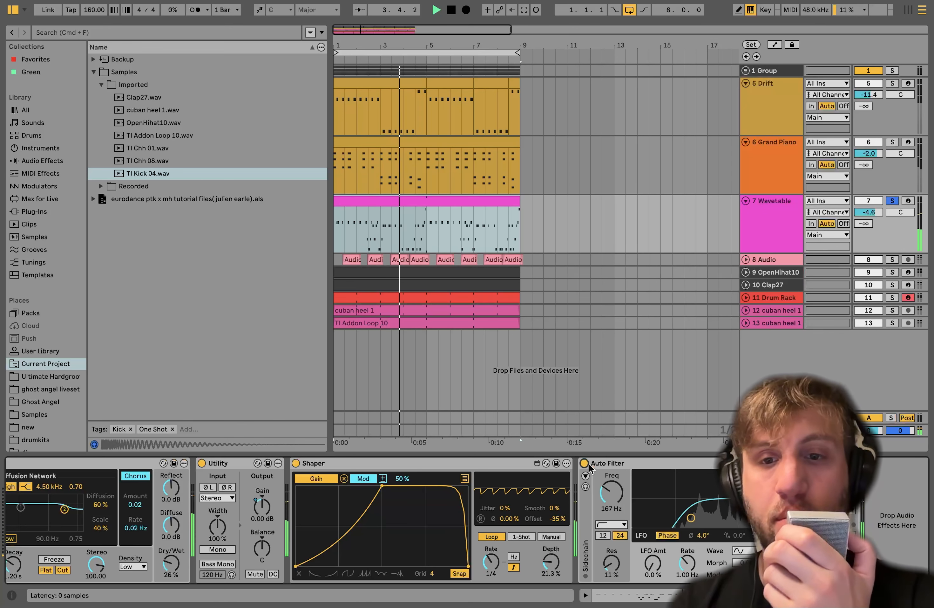
pyautogui.press('space')
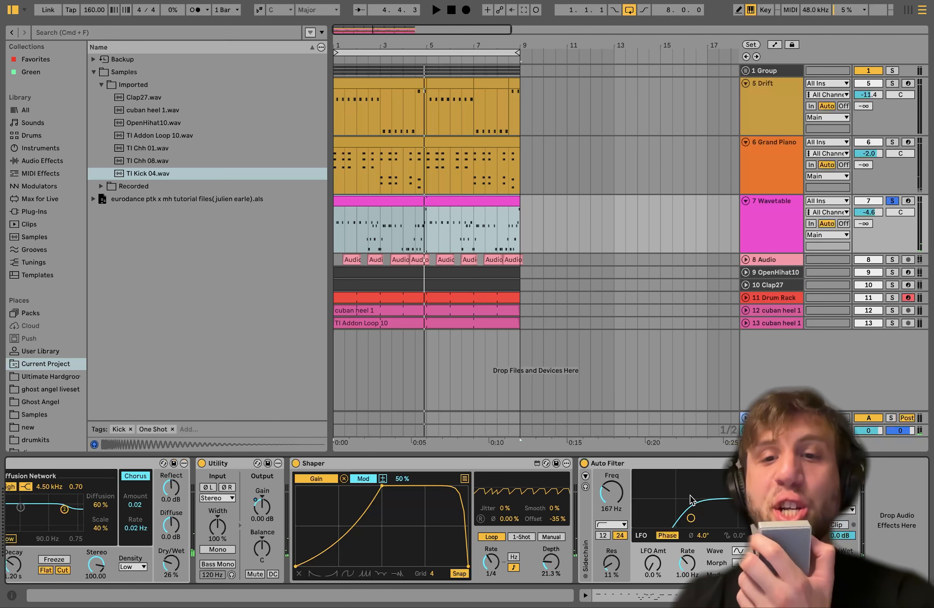
# - Raise the Wavetable's Auto Filter frequency to about 481 Hz and play the melody through it
pyautogui.moveTo(604, 514); pyautogui.dragTo(603, 493)
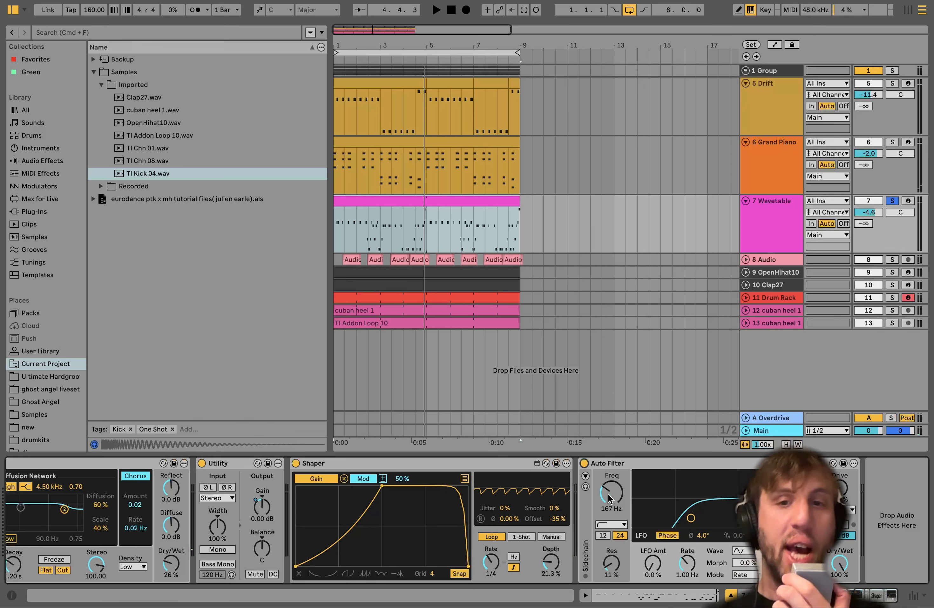
pyautogui.press('space')
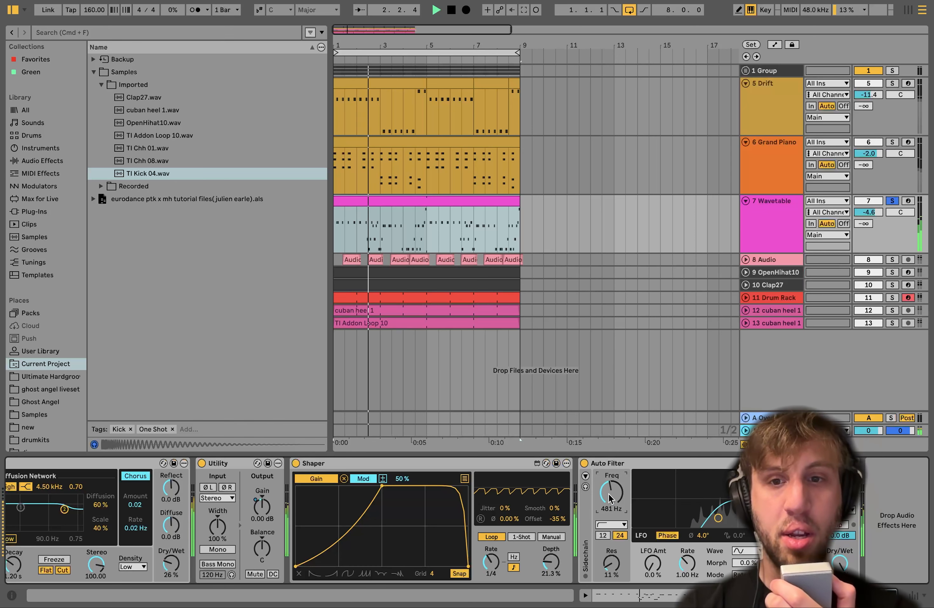
# - Lower the Wavetable's Auto Filter frequency to about 167 Hz and play the melody through it
pyautogui.press('space')
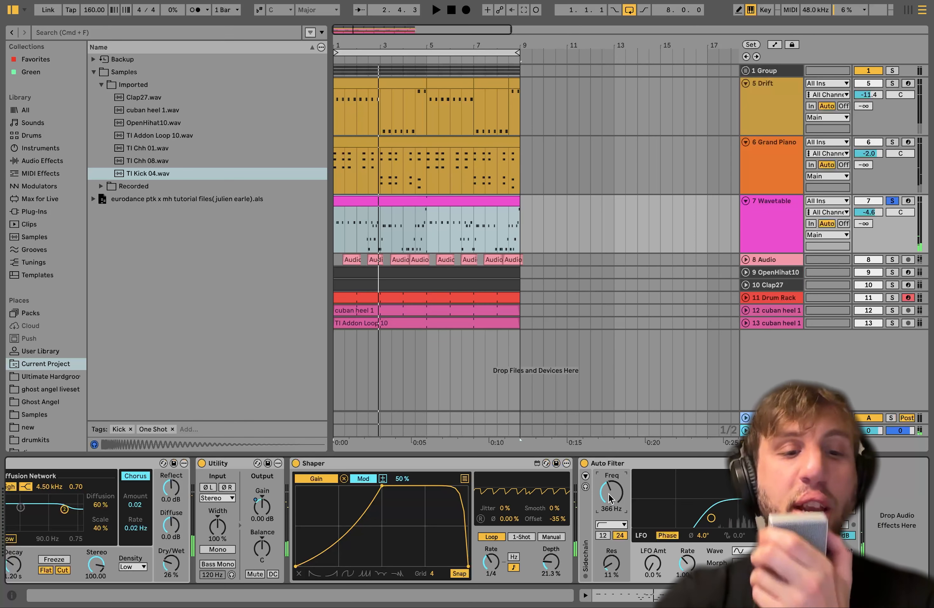
pyautogui.moveTo(609, 498); pyautogui.dragTo(608, 512)
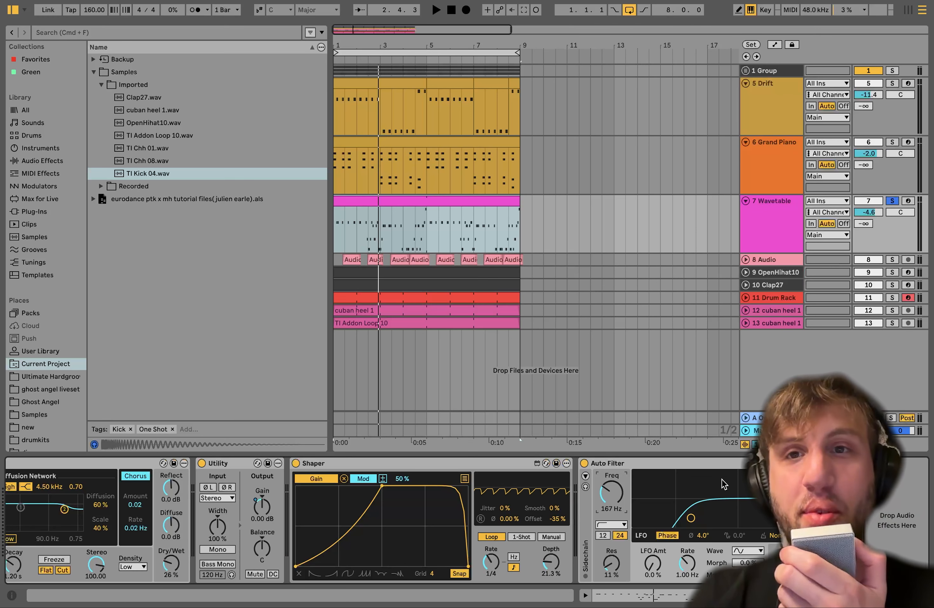
pyautogui.press('space')
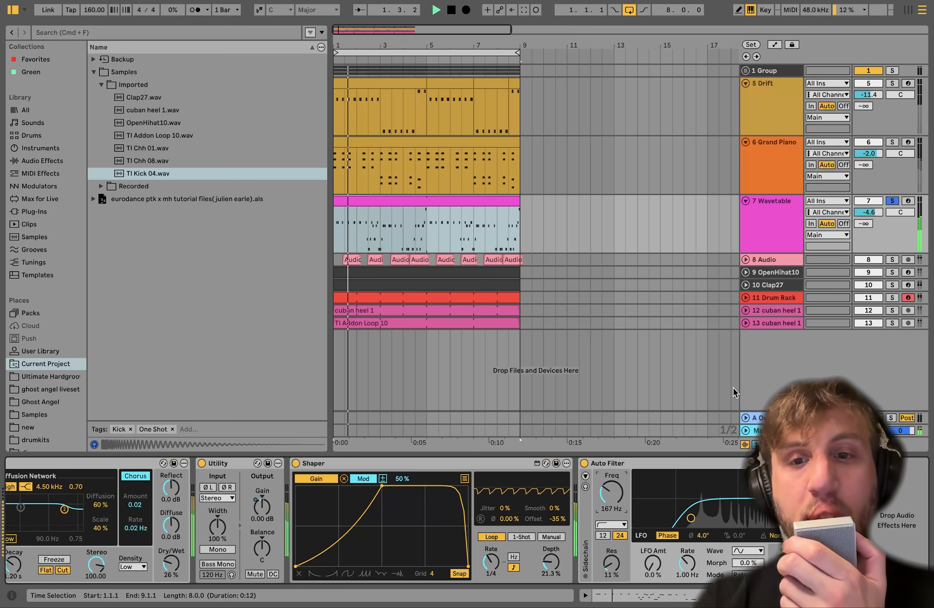
pyautogui.press('space')
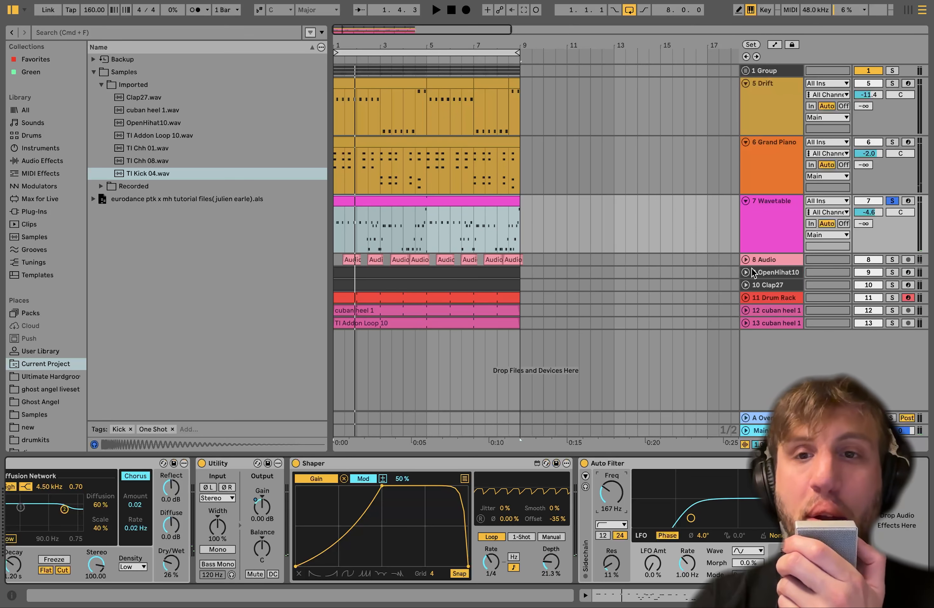
# - Unfold the Audio track with the vocal clips, solo it instead of the Wavetable and play the vocals
pyautogui.click(746, 259)
pyautogui.click(893, 260)
pyautogui.press('space')
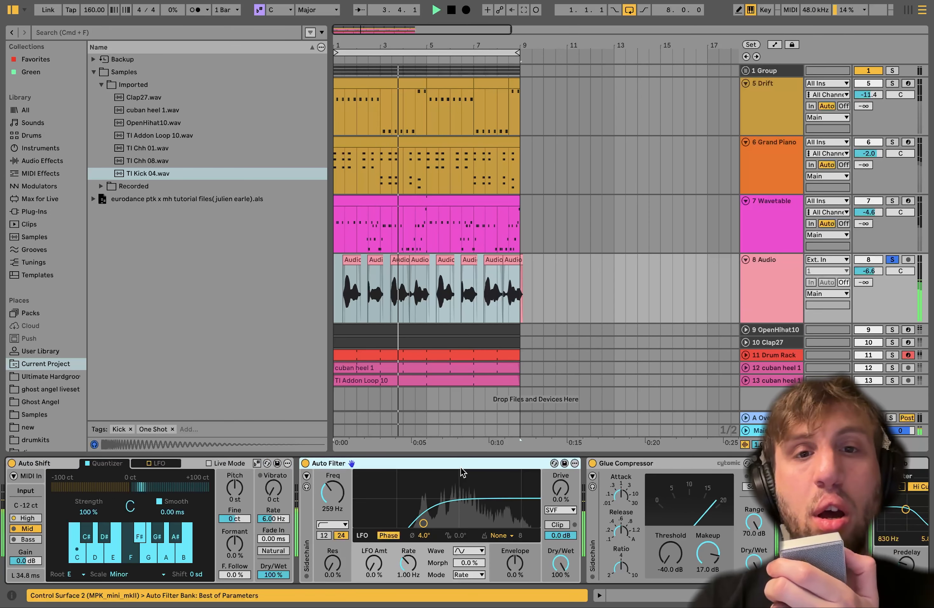
pyautogui.press('space')
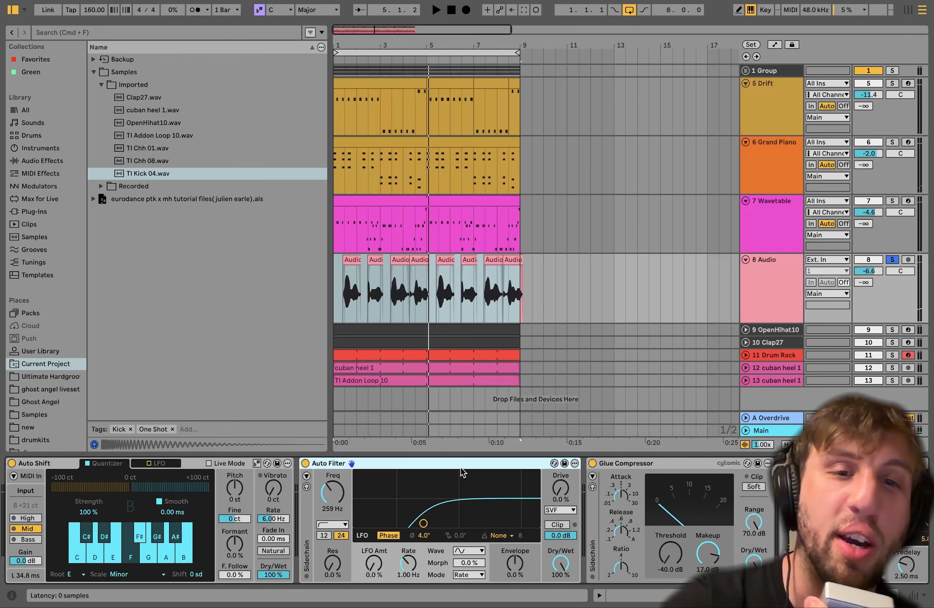
# - Bypass the effects on the Audio track and play the dry vocals
pyautogui.click(308, 462)
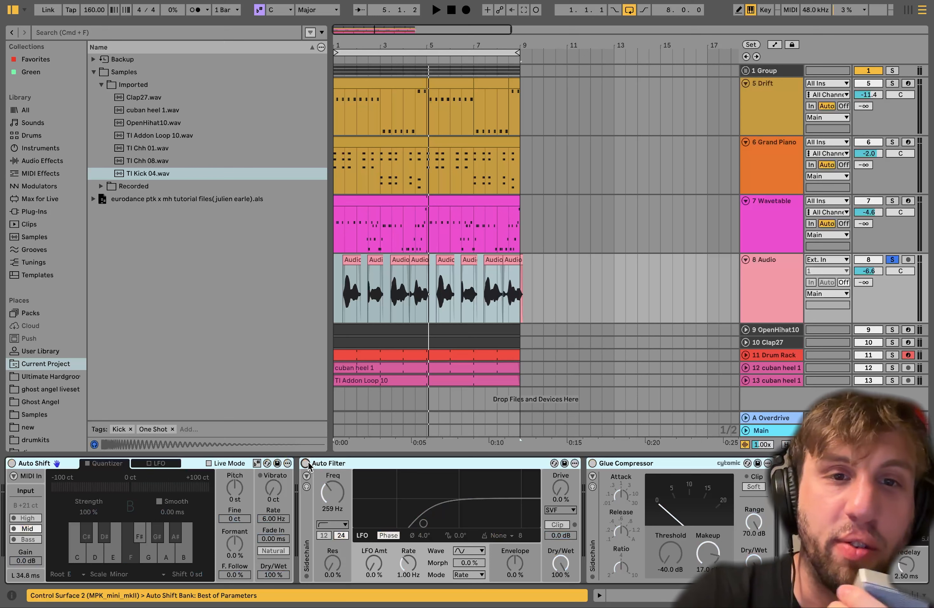
pyautogui.press('space')
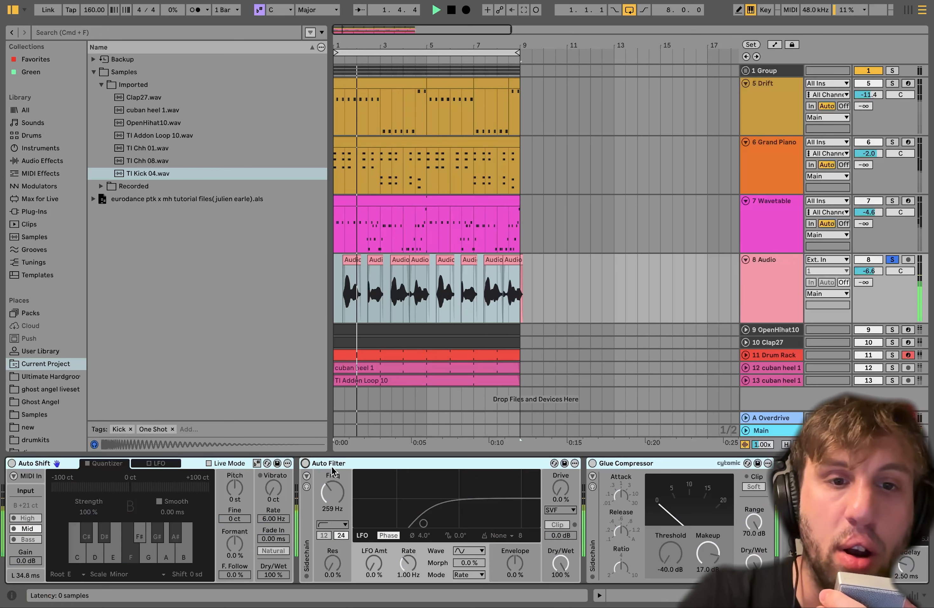
pyautogui.click(308, 461)
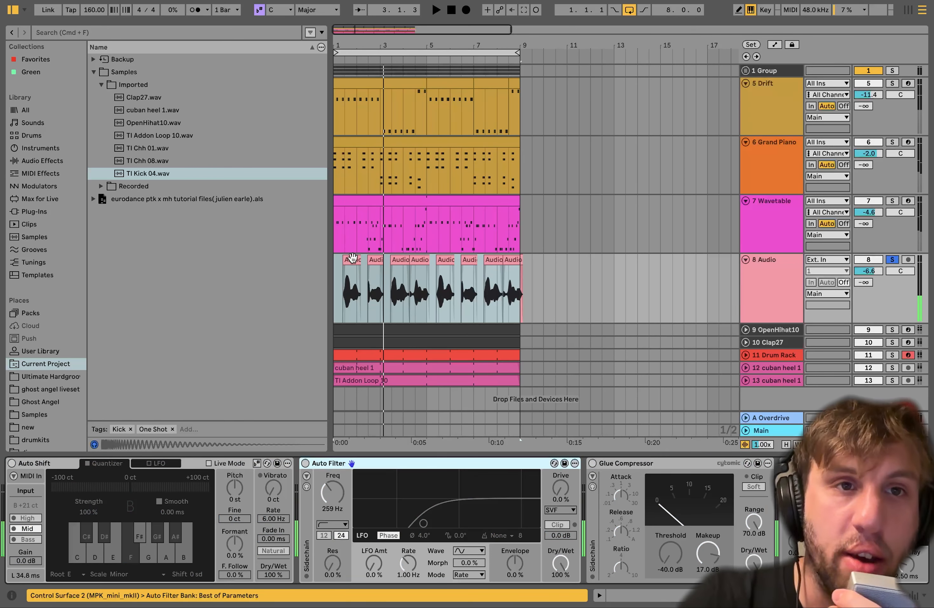
# - Select all the vocal clips on the Audio track and examine their pitch transposition in the clip settings
pyautogui.moveTo(334, 273); pyautogui.dragTo(570, 292)
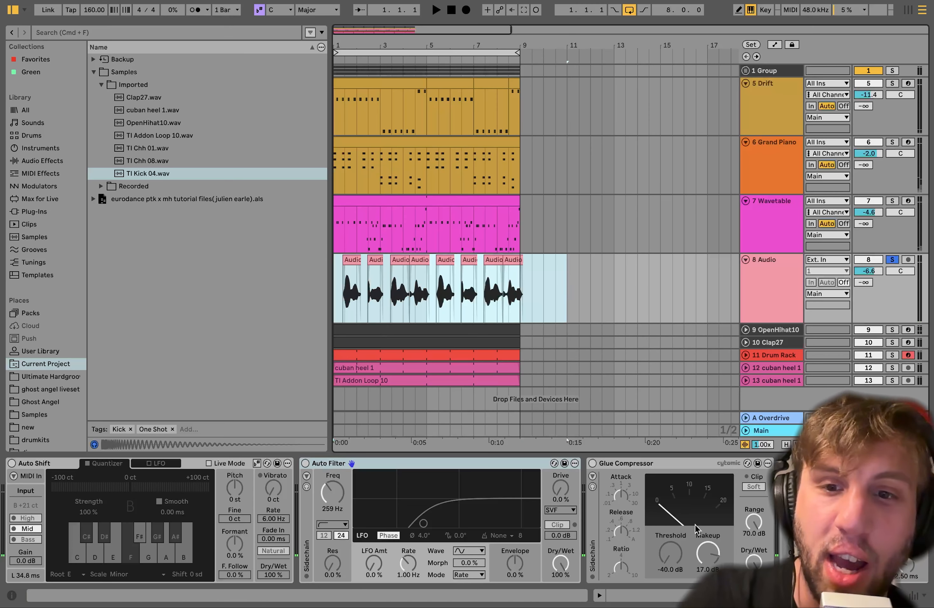
pyautogui.click(656, 589)
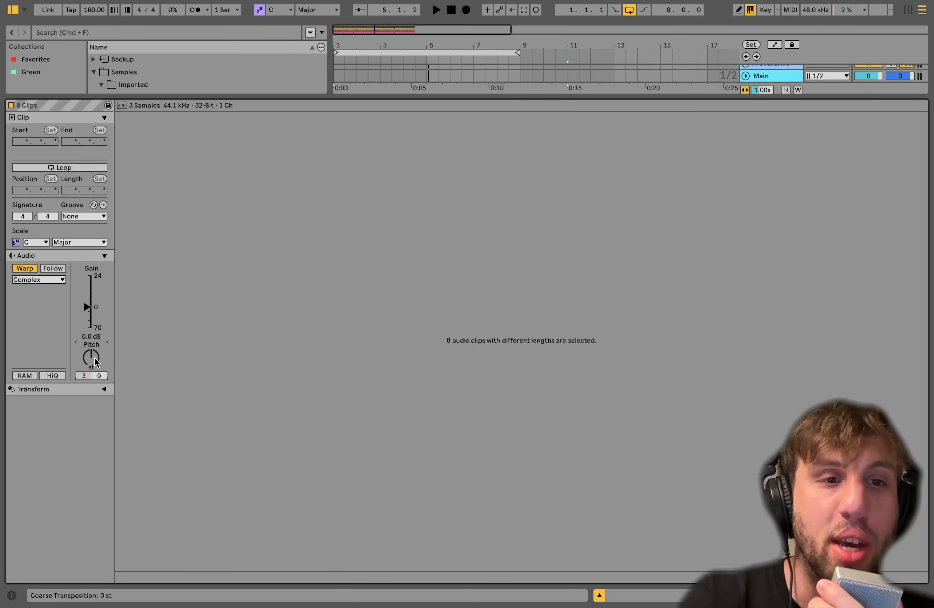
pyautogui.press('BackSpace')
pyautogui.press('Return')
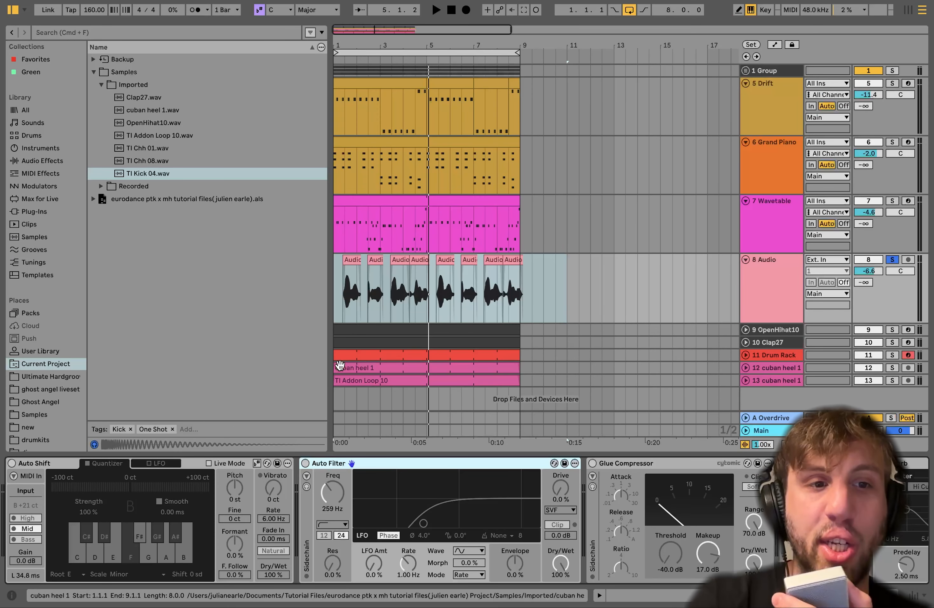
# - Re-enable the Auto Shift on the Audio track and play the vocals through it
pyautogui.click(192, 470)
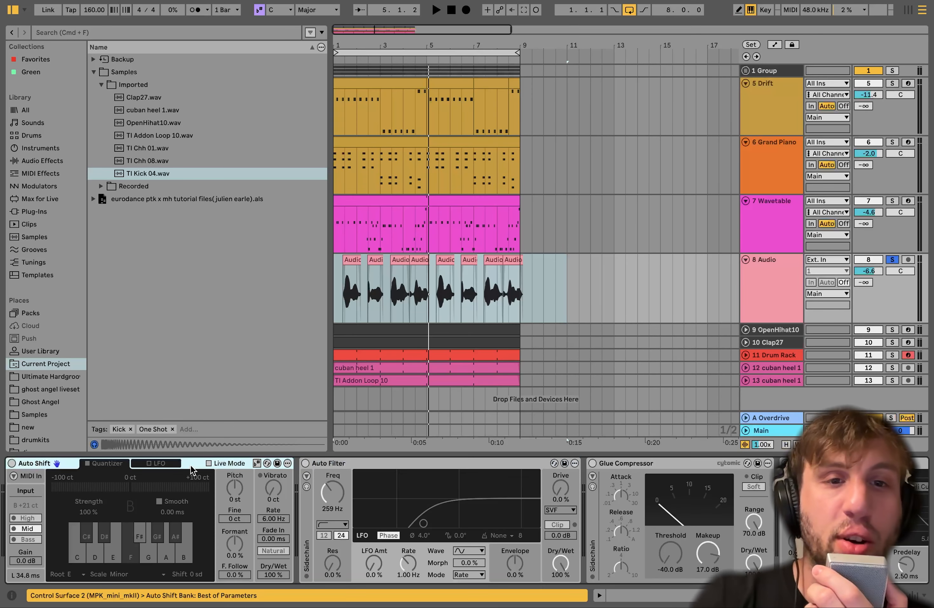
pyautogui.click(11, 463)
pyautogui.press('space')
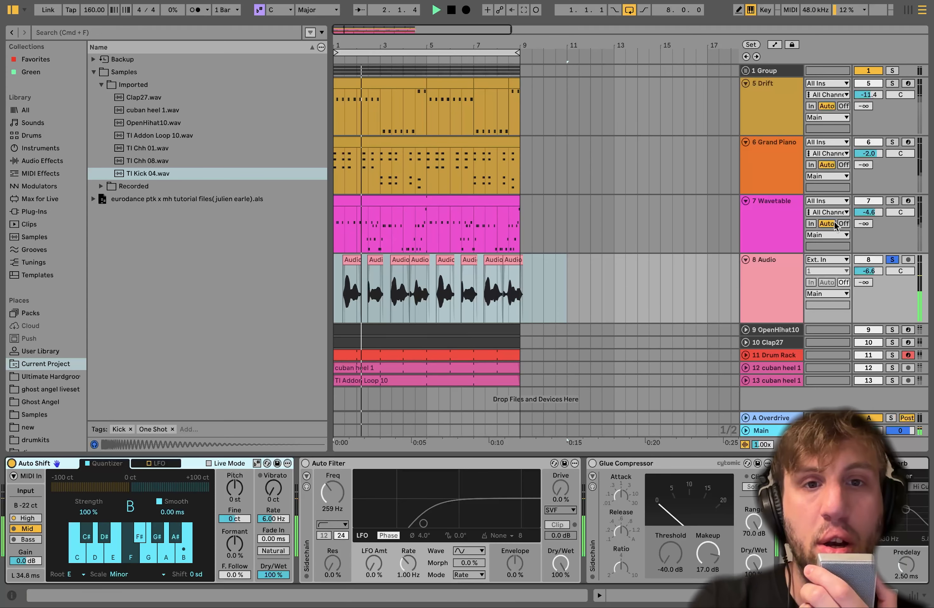
pyautogui.click(772, 268)
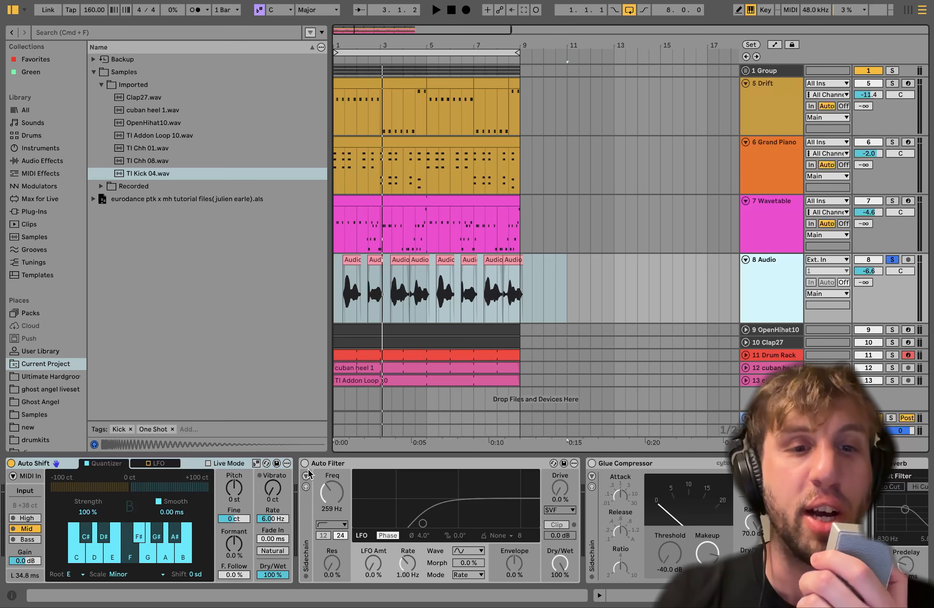
# - Look through the Audio track's effect chain, re-enable the Auto Filter after the Auto Shift and play the vocals
pyautogui.hscroll(4, 321, 483)
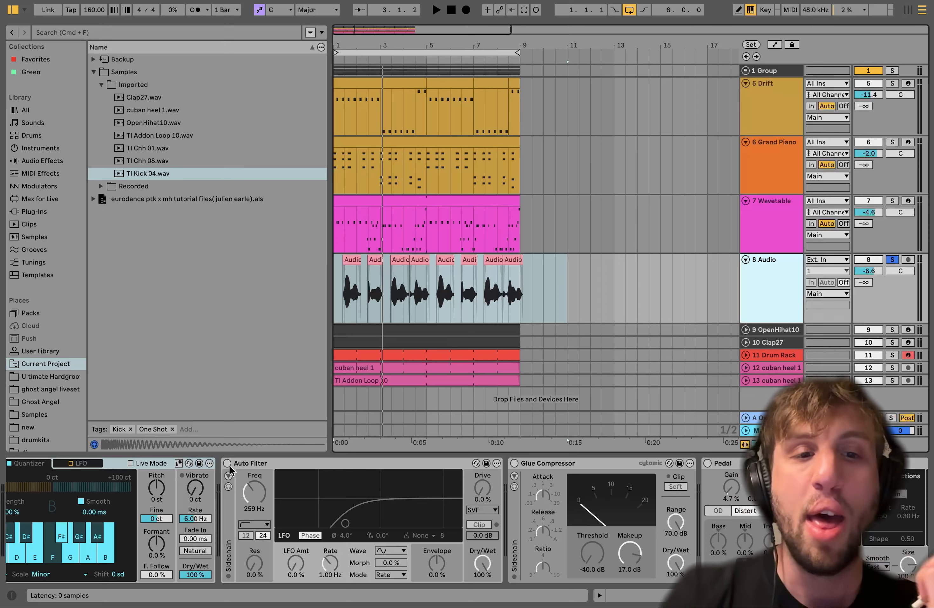
pyautogui.hscroll(20, 273, 464)
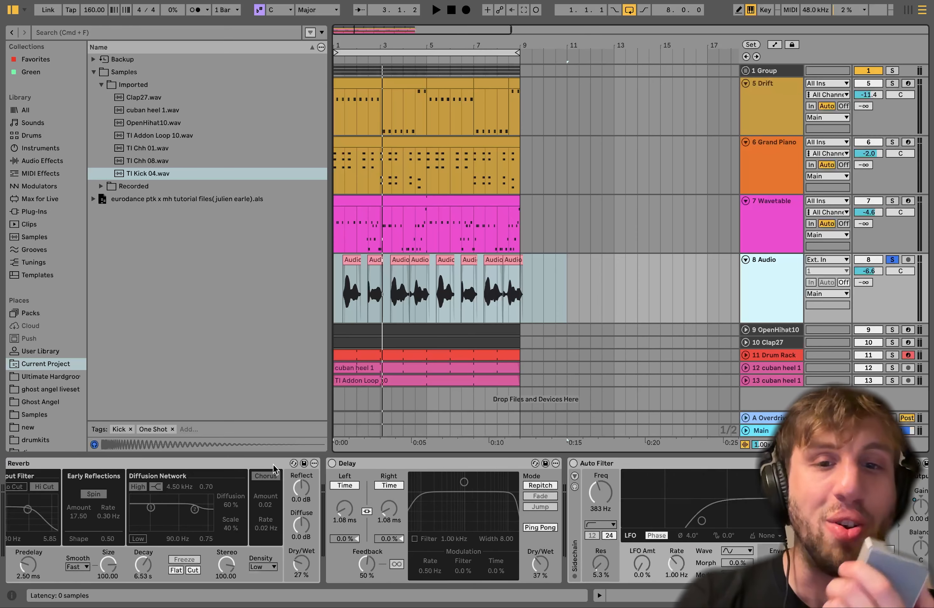
pyautogui.hscroll(-20, 273, 464)
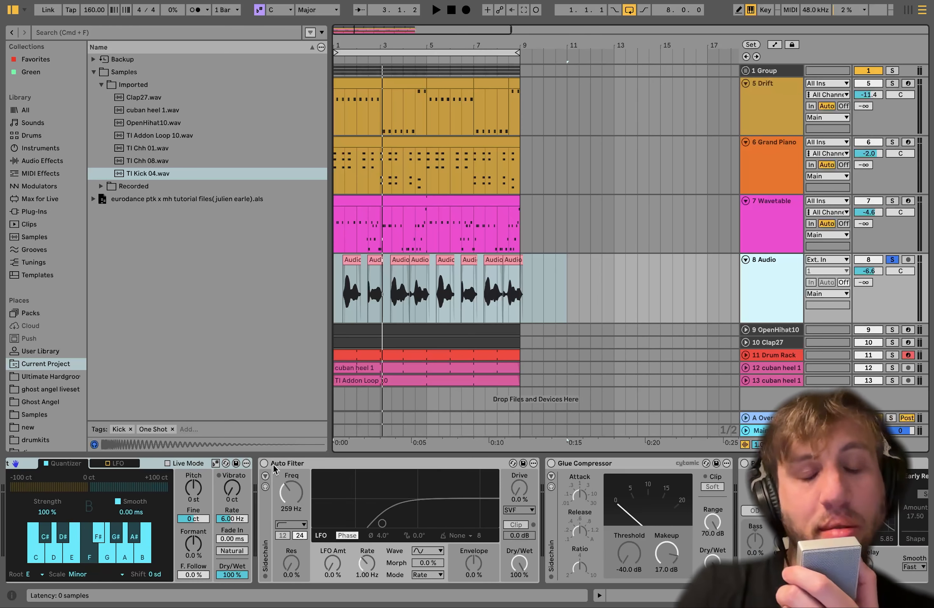
pyautogui.click(264, 463)
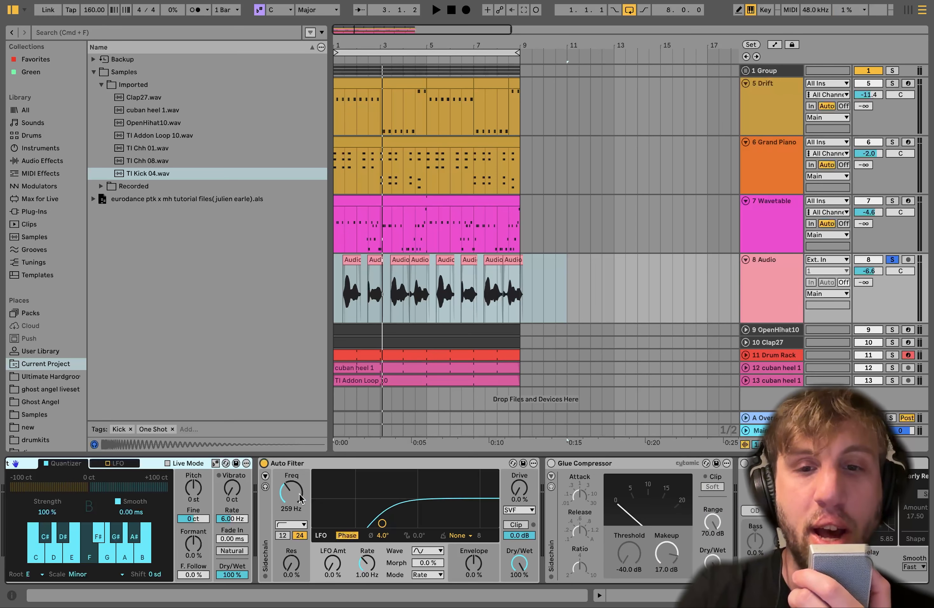
pyautogui.press('space')
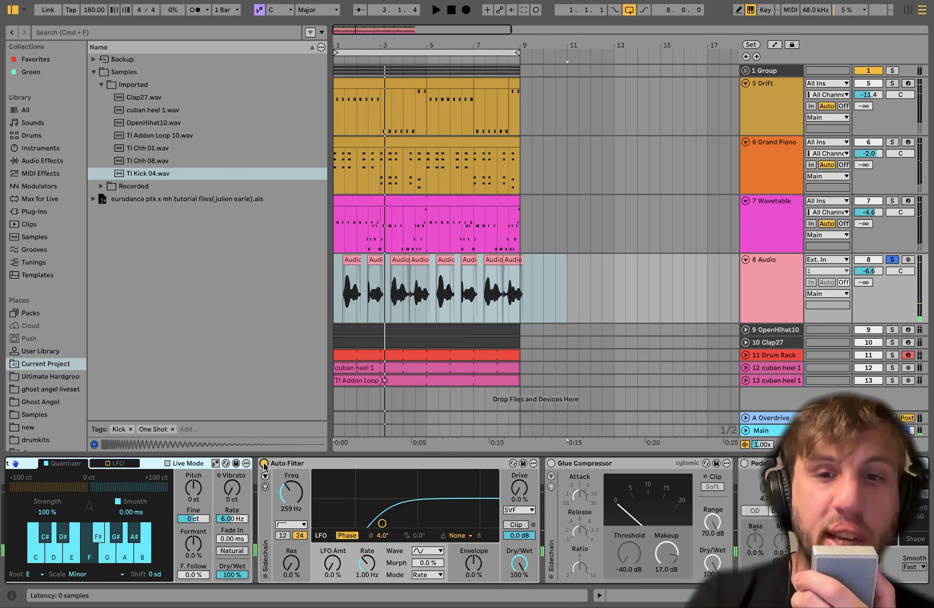
# - Re-enable the Glue Compressor on the Audio track and play the vocals through it
pyautogui.hscroll(3, 264, 466)
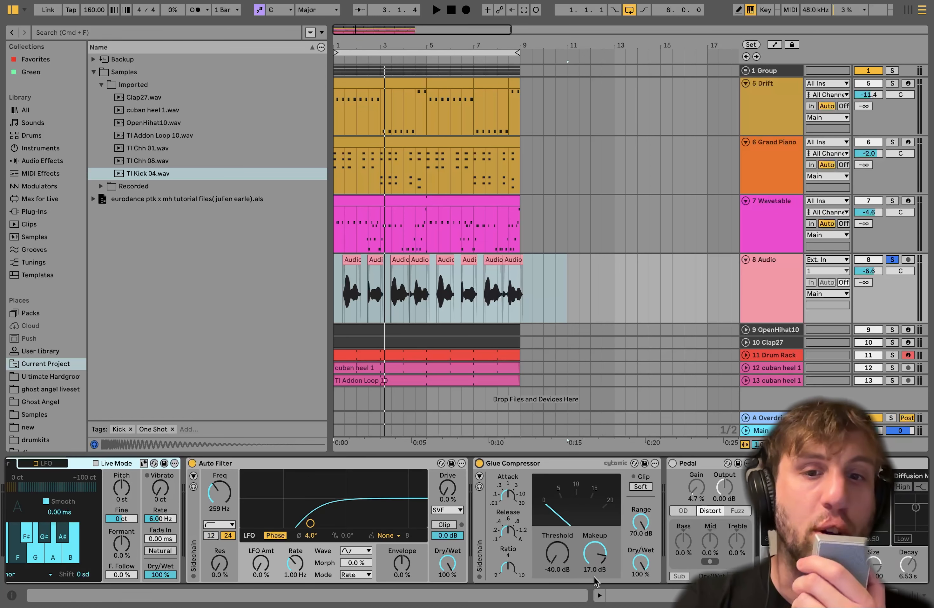
pyautogui.press('space')
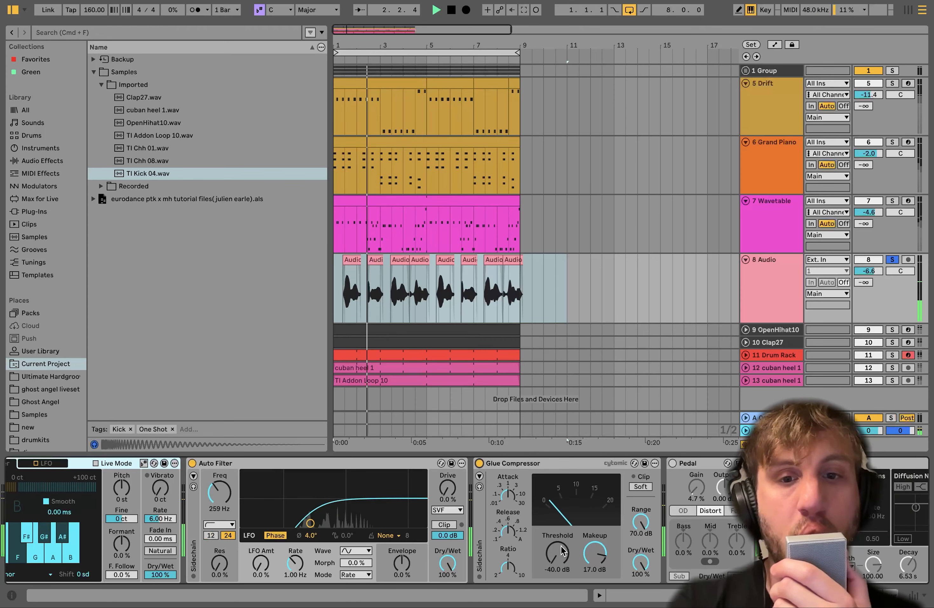
pyautogui.hscroll(5, 558, 559)
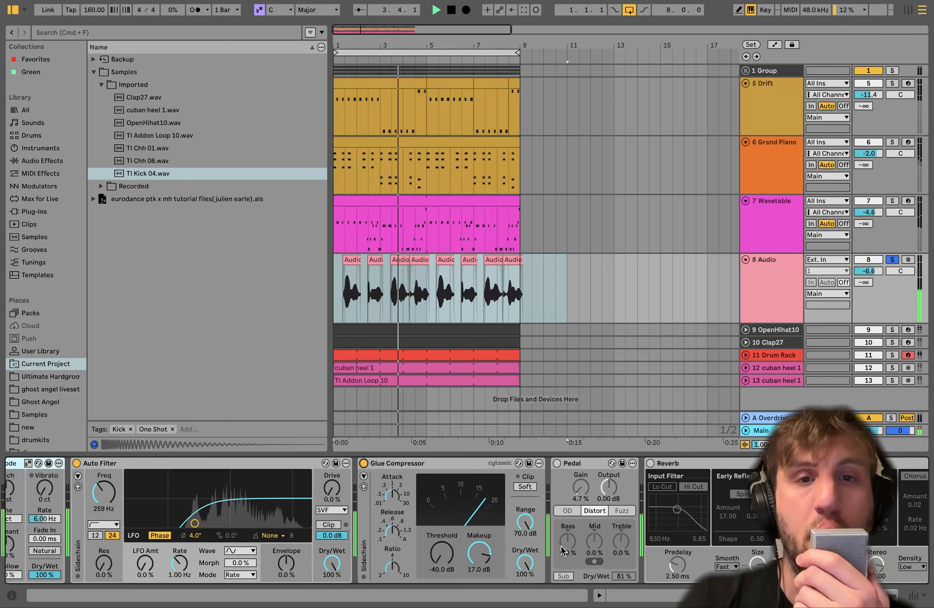
pyautogui.press('space')
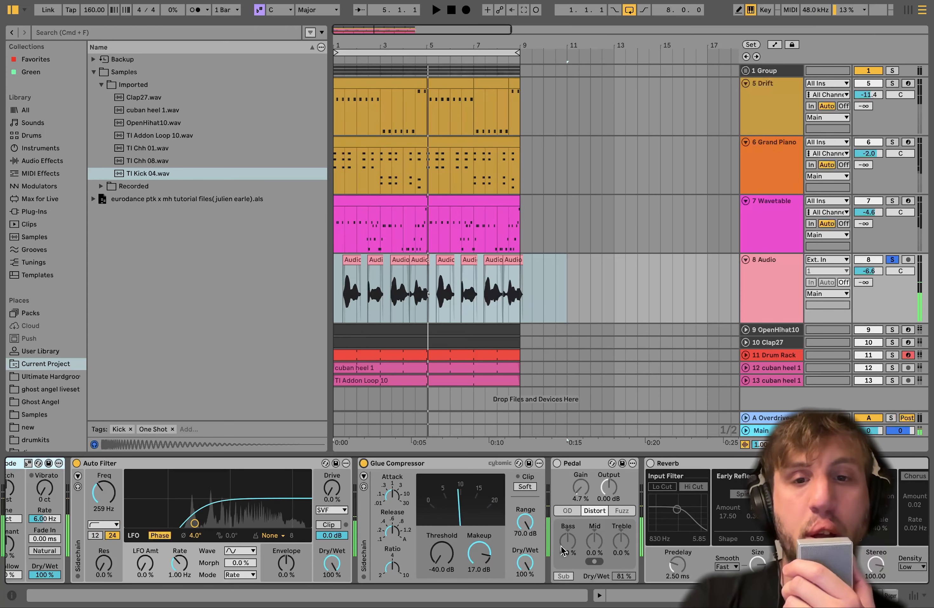
# - Re-enable the Pedal distortion on the Audio track and play the vocals through it
pyautogui.click(568, 464)
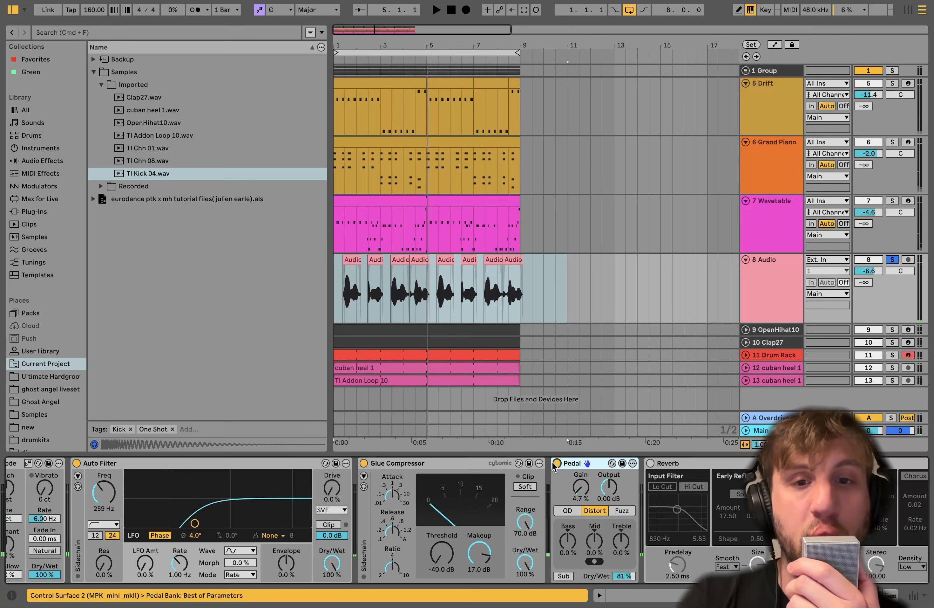
pyautogui.press('space')
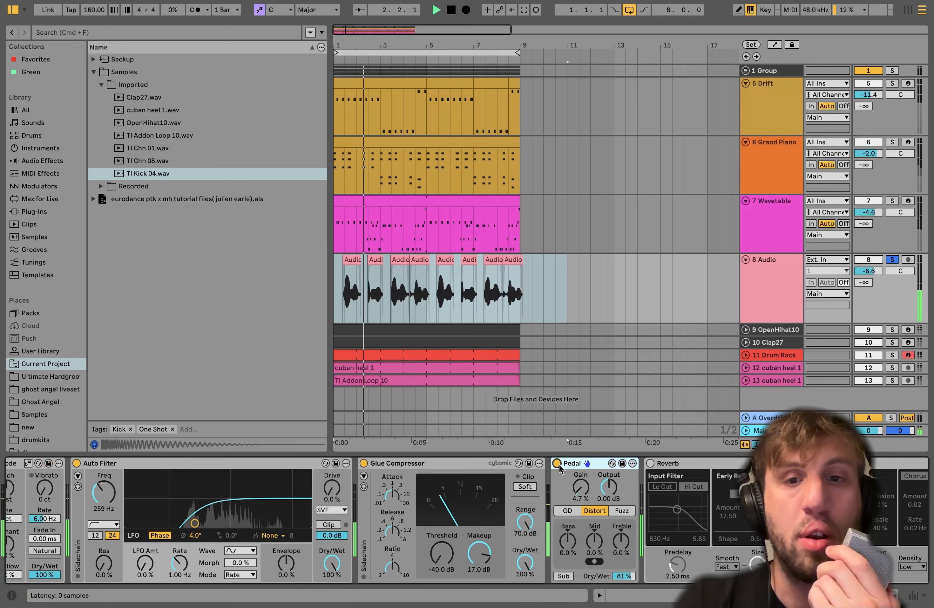
pyautogui.hscroll(5, 560, 468)
pyautogui.press('space')
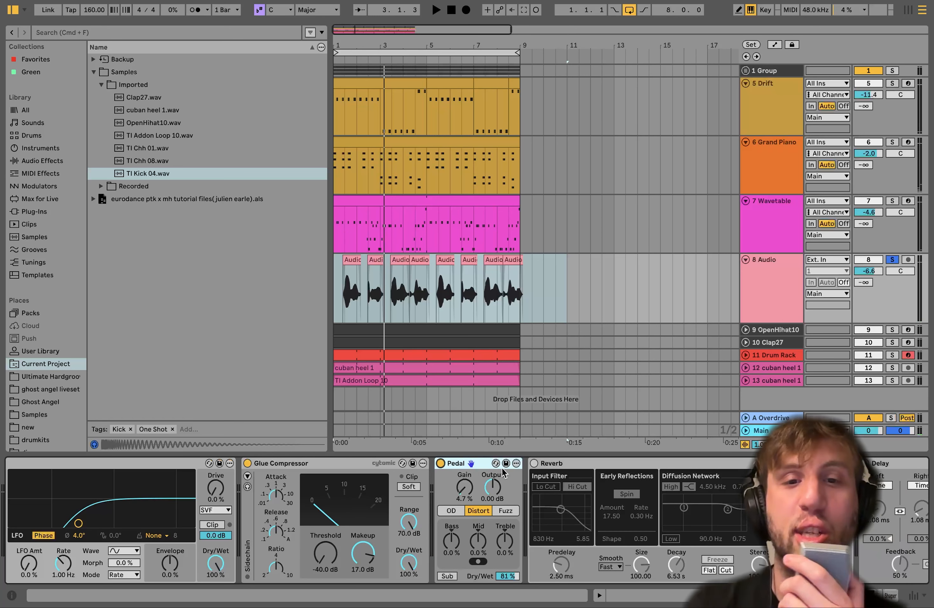
# - Re-enable the Reverb on the Audio track and play the vocals through it
pyautogui.click(534, 463)
pyautogui.hscroll(5, 533, 463)
pyautogui.hscroll(10, 532, 464)
pyautogui.press('space')
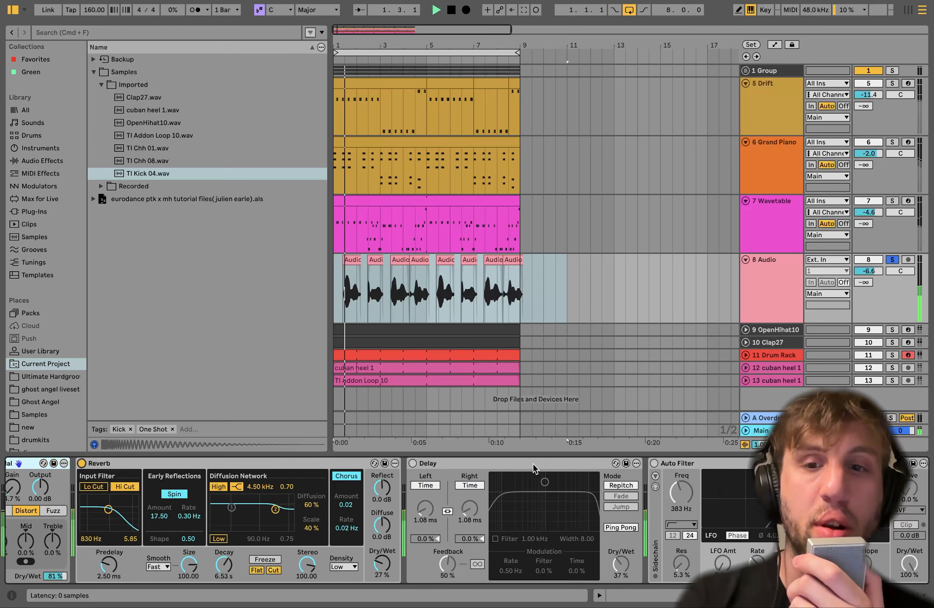
pyautogui.hscroll(-5, 532, 464)
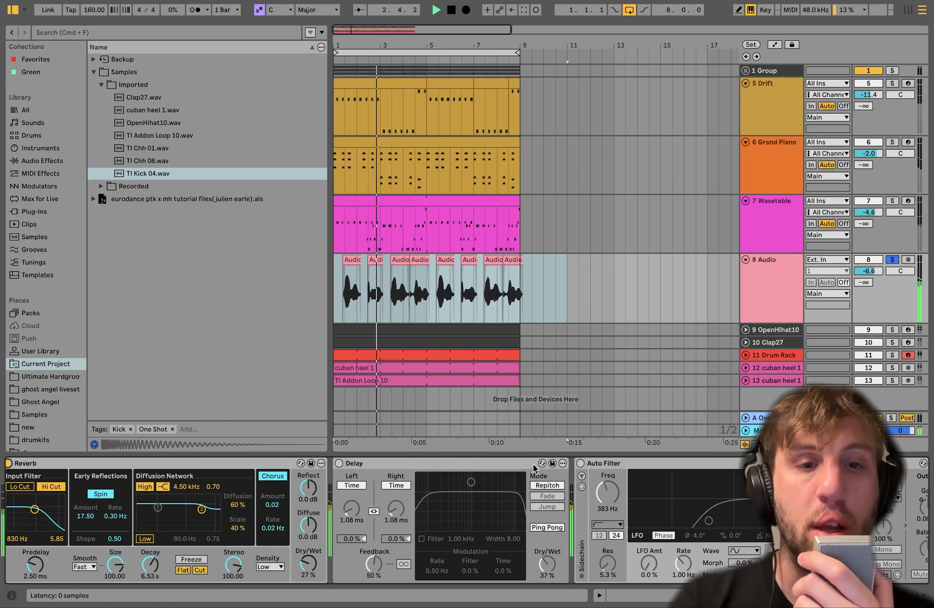
pyautogui.press('space')
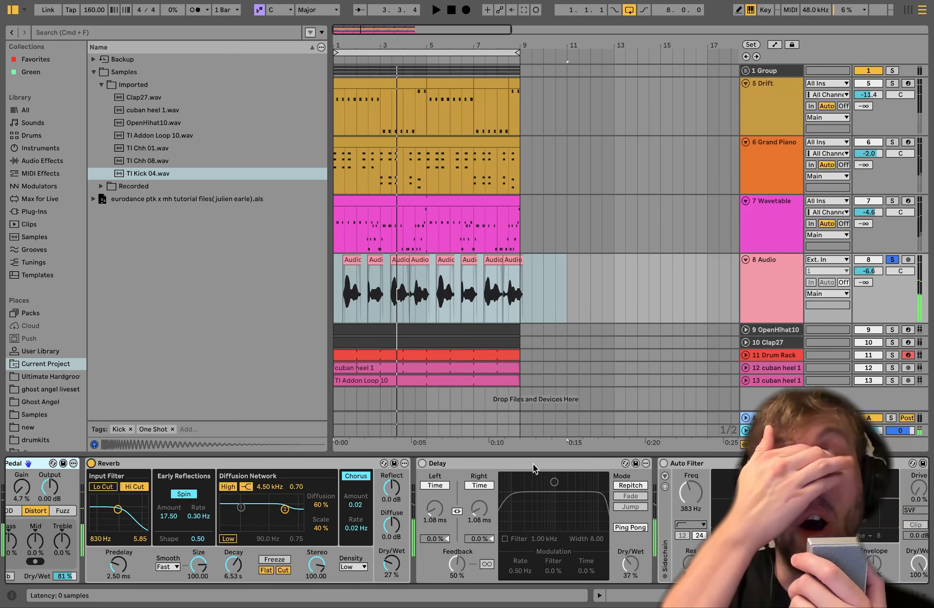
# - Re-enable the Delay on the Audio track and play the vocals through it
pyautogui.click(422, 463)
pyautogui.press('space')
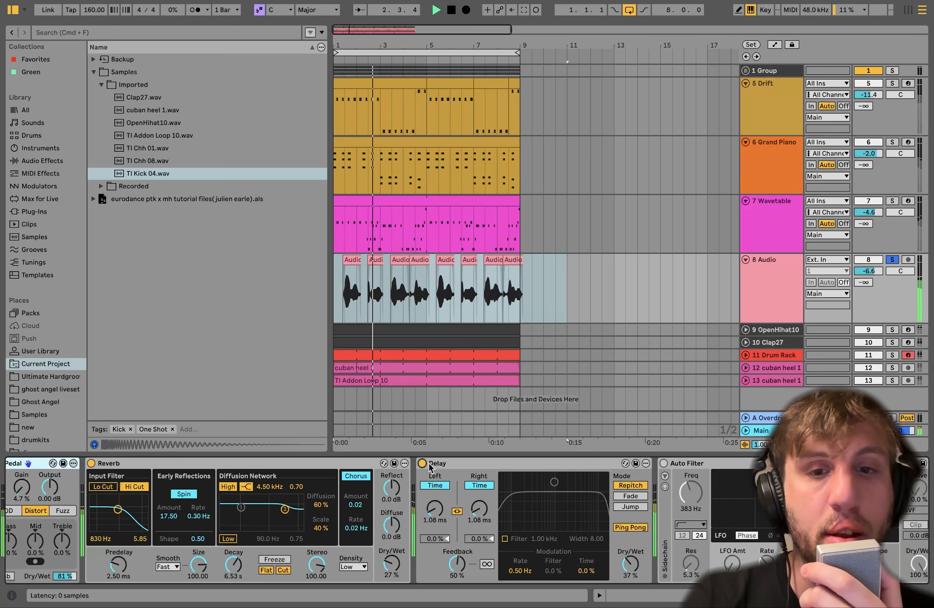
pyautogui.press('space')
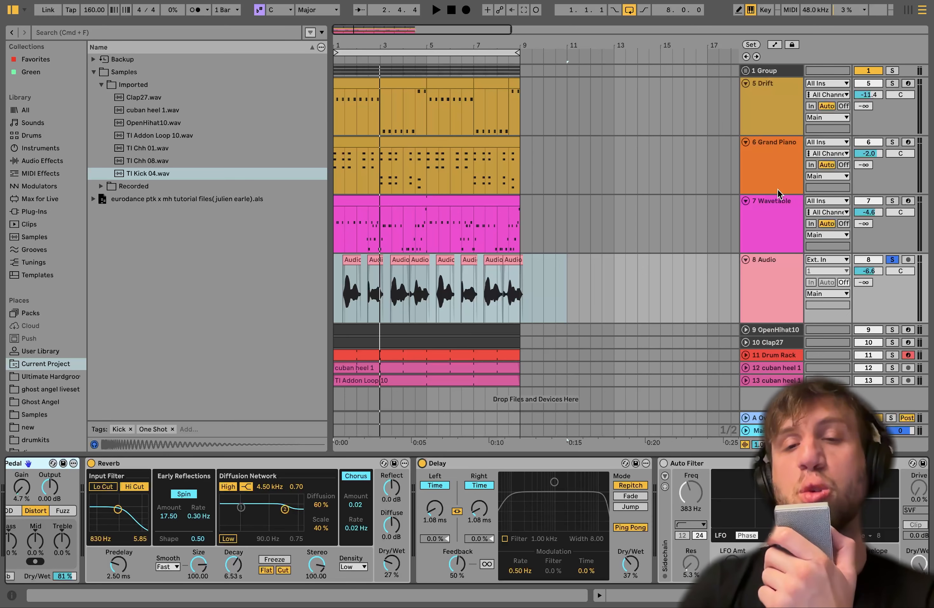
# - Solo the Wavetable and Grand Piano alongside the Audio track, play them together and show the Audio track's effects
pyautogui.click(891, 200)
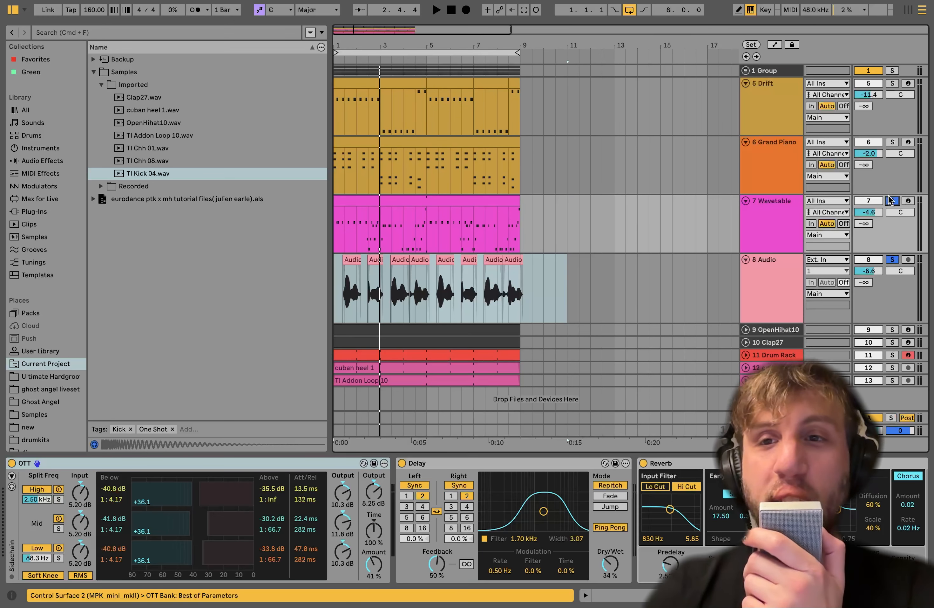
pyautogui.click(891, 142)
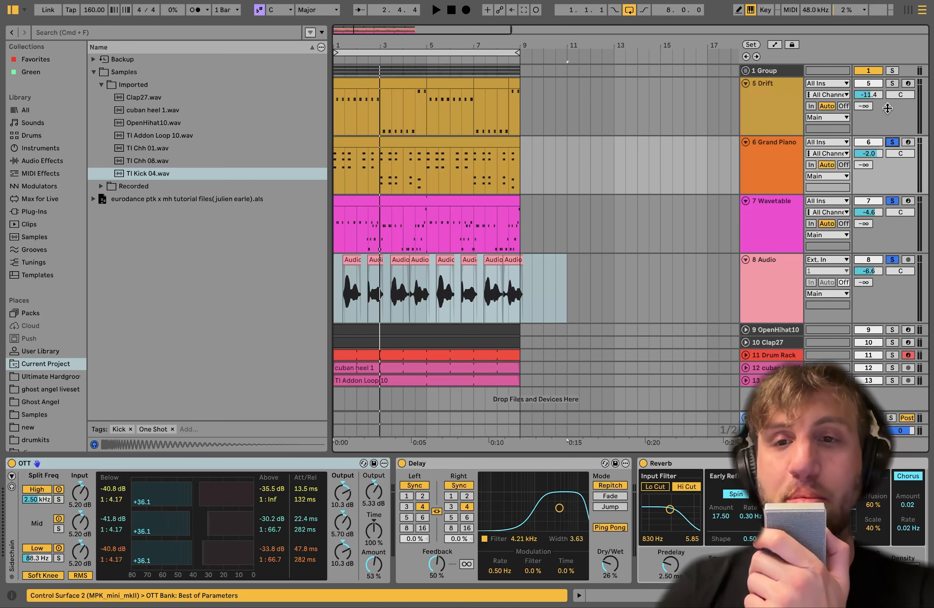
pyautogui.press('space')
pyautogui.click(763, 284)
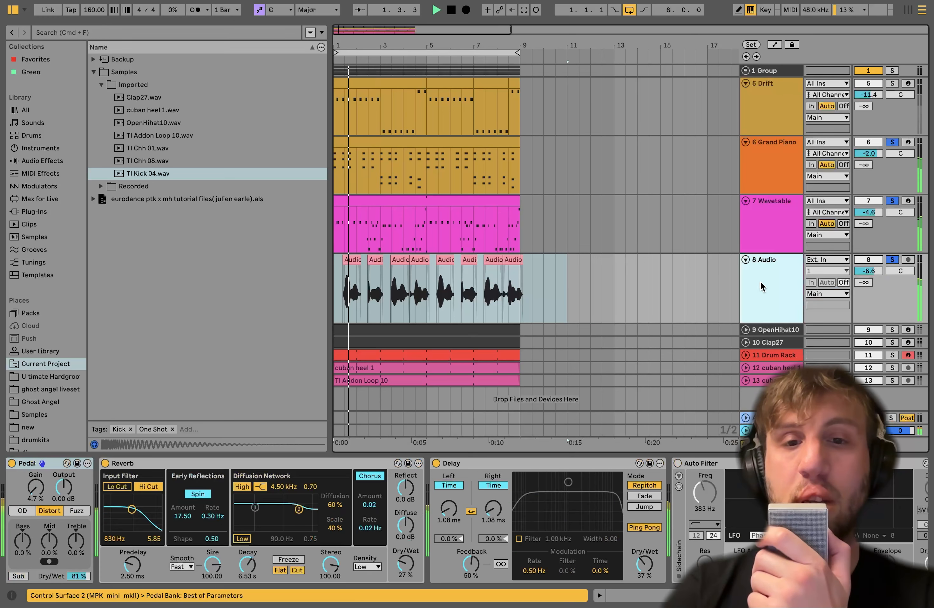
# - Re-enable the Auto Filter on the Audio track and play the vocals with the Grand Piano and Wavetable
pyautogui.click(438, 465)
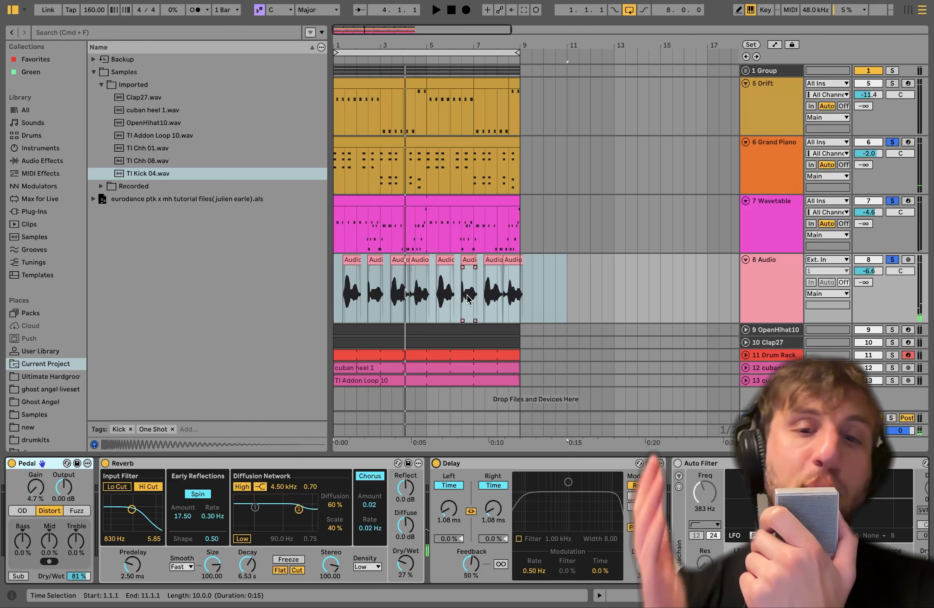
pyautogui.hscroll(10, 571, 549)
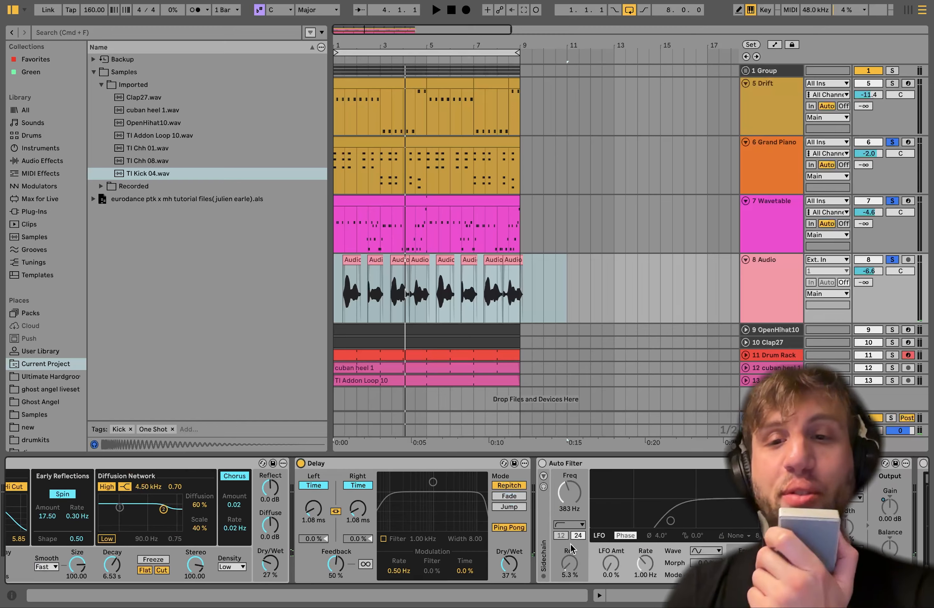
pyautogui.hscroll(-3, 571, 548)
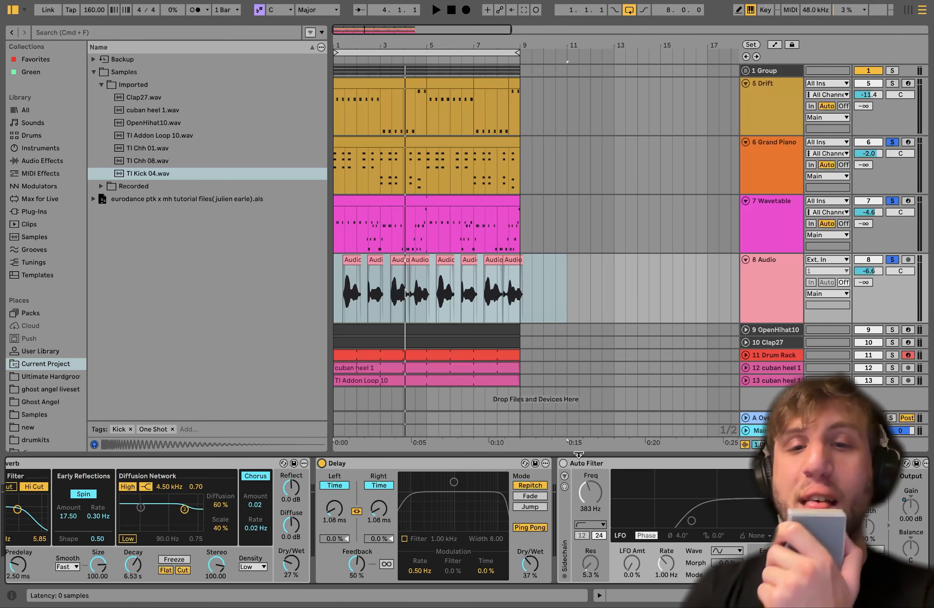
pyautogui.click(564, 464)
pyautogui.hscroll(-10, 614, 554)
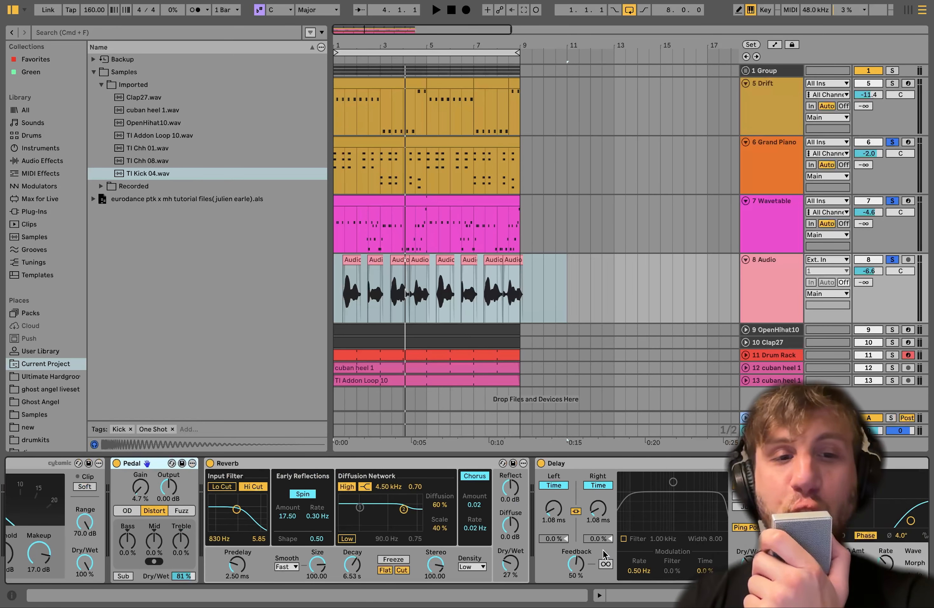
pyautogui.hscroll(20, 372, 531)
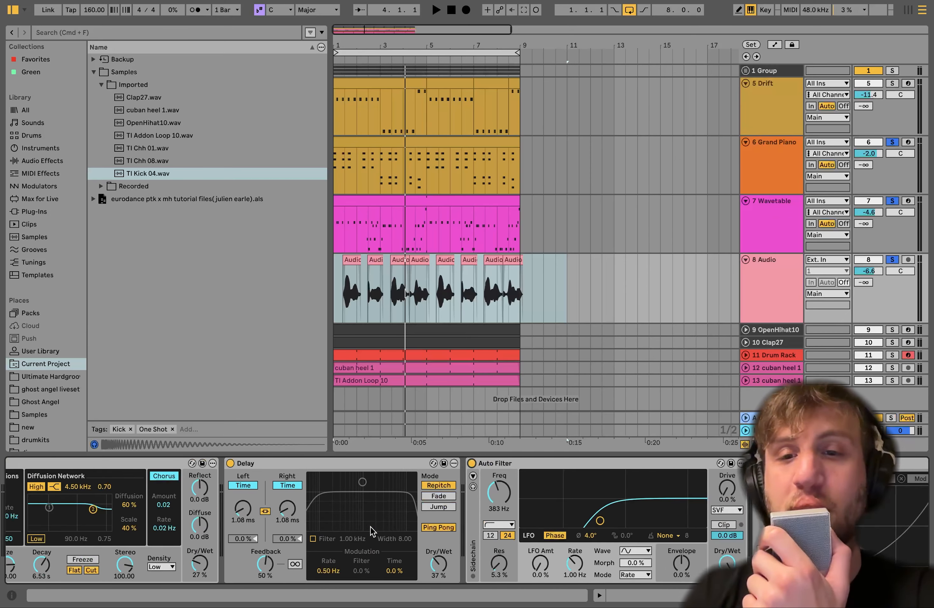
pyautogui.press('space')
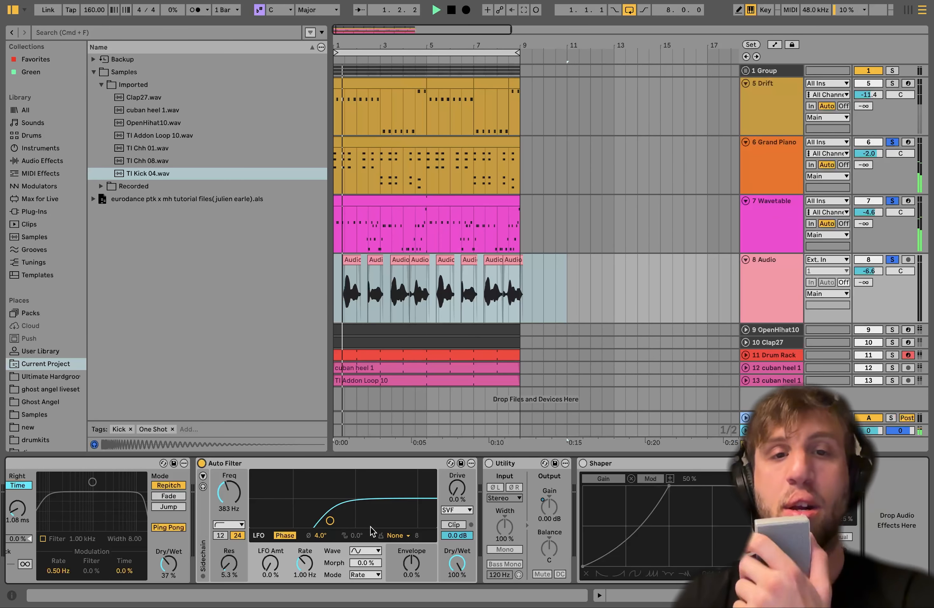
# - Solo only the Audio track and re-enable its Utility and Shaper effects
pyautogui.click(892, 259)
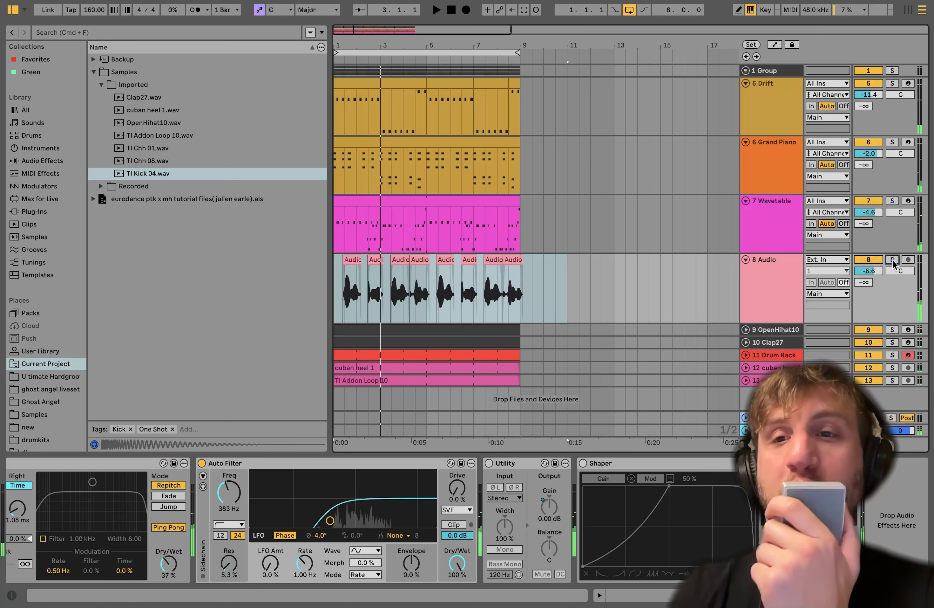
pyautogui.click(773, 292)
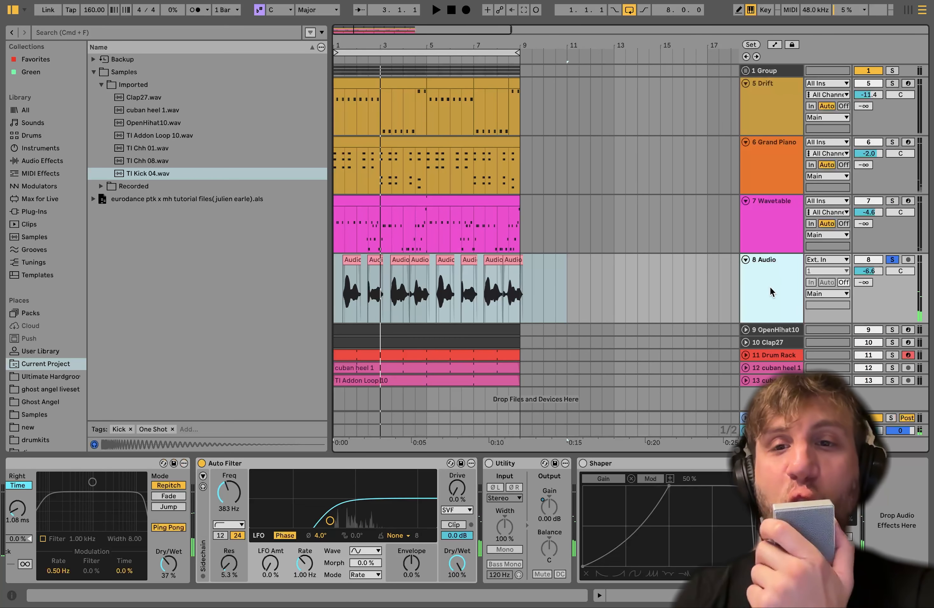
pyautogui.click(488, 463)
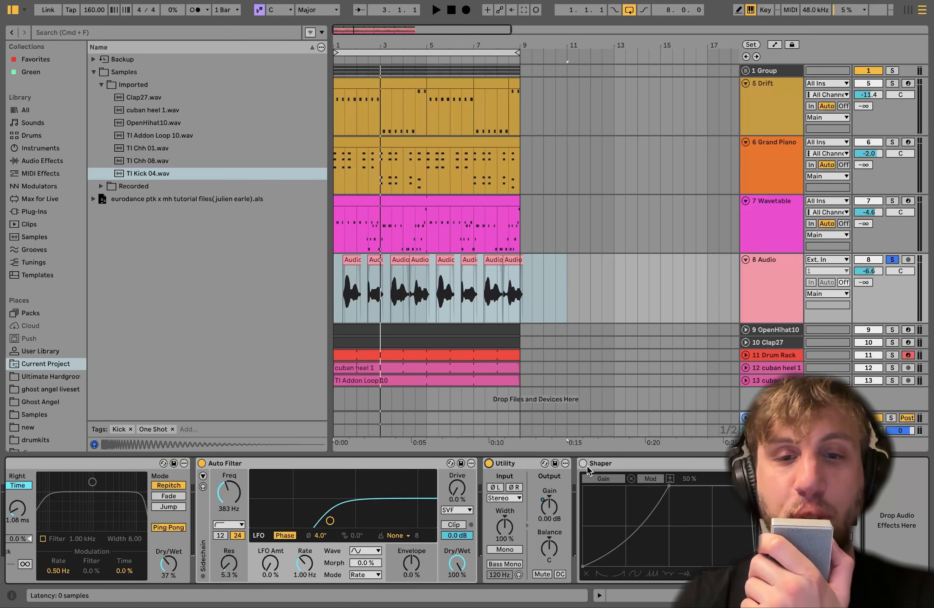
pyautogui.press('space')
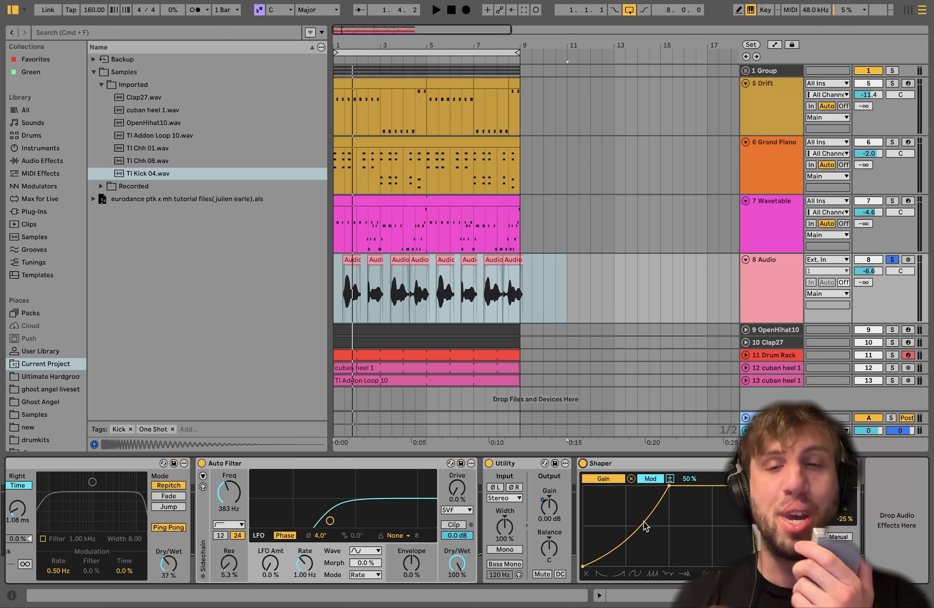
# - Play the soloed vocals through the complete effects chain, and unsolo the Audio track to play them in the full mix
pyautogui.press('space')
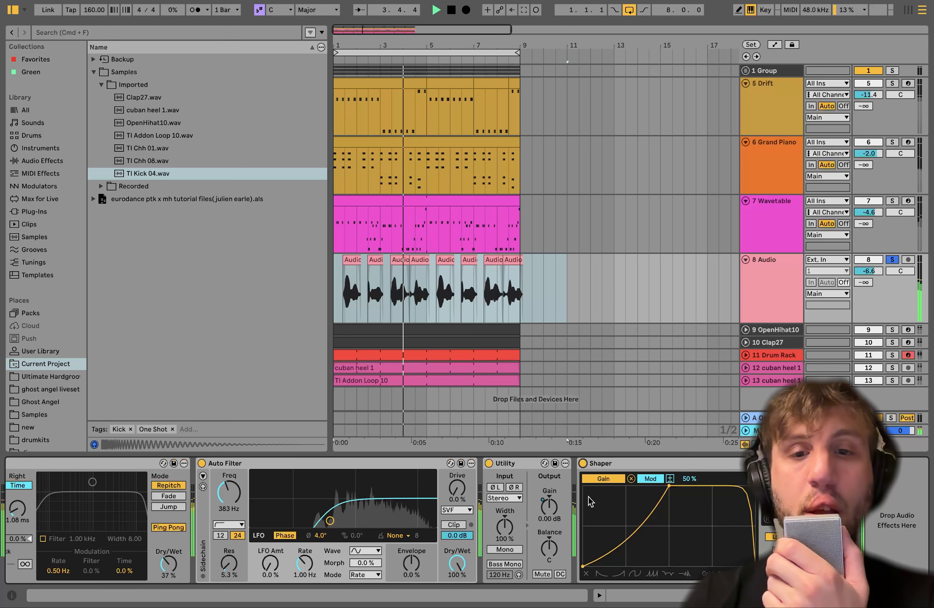
pyautogui.press('space')
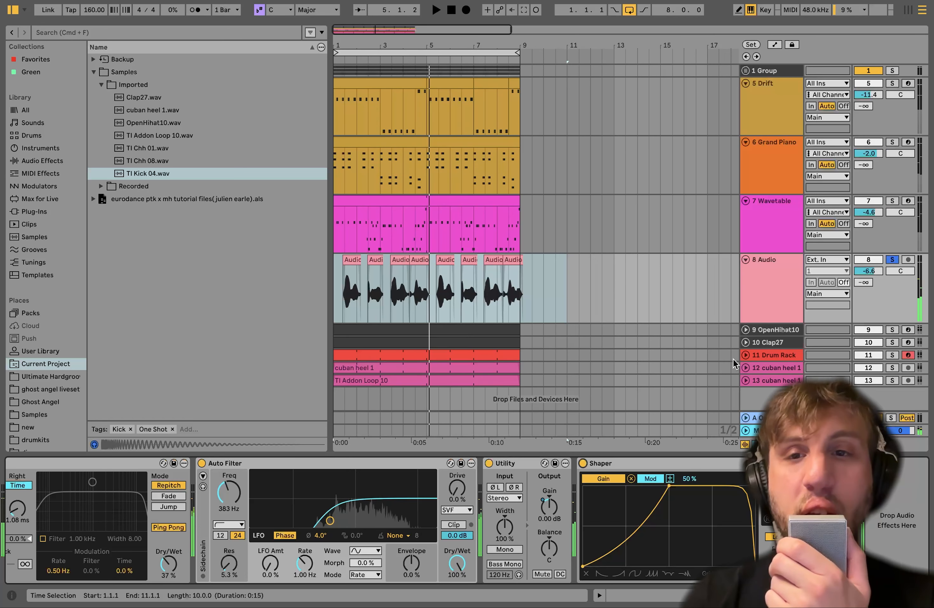
pyautogui.click(893, 260)
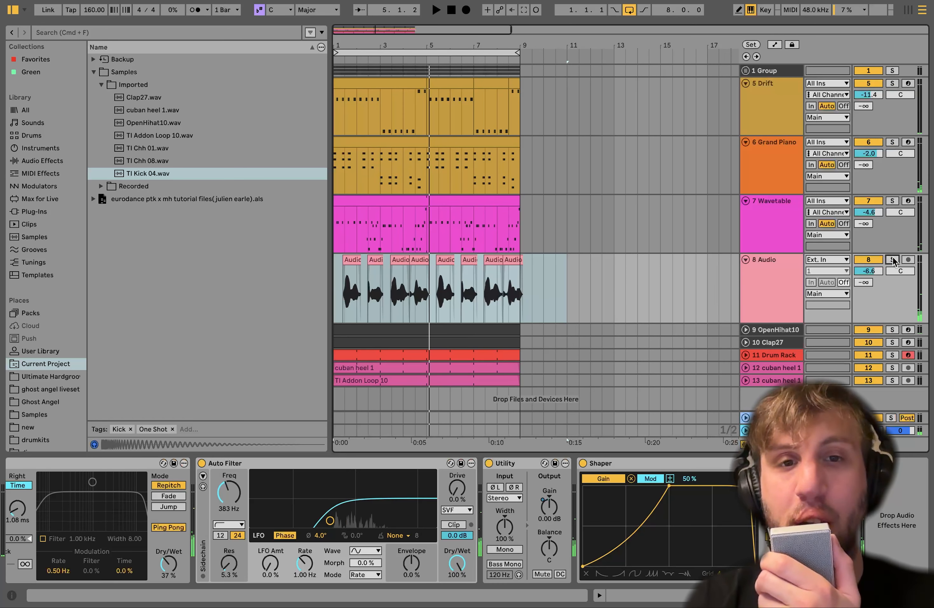
pyautogui.press('space')
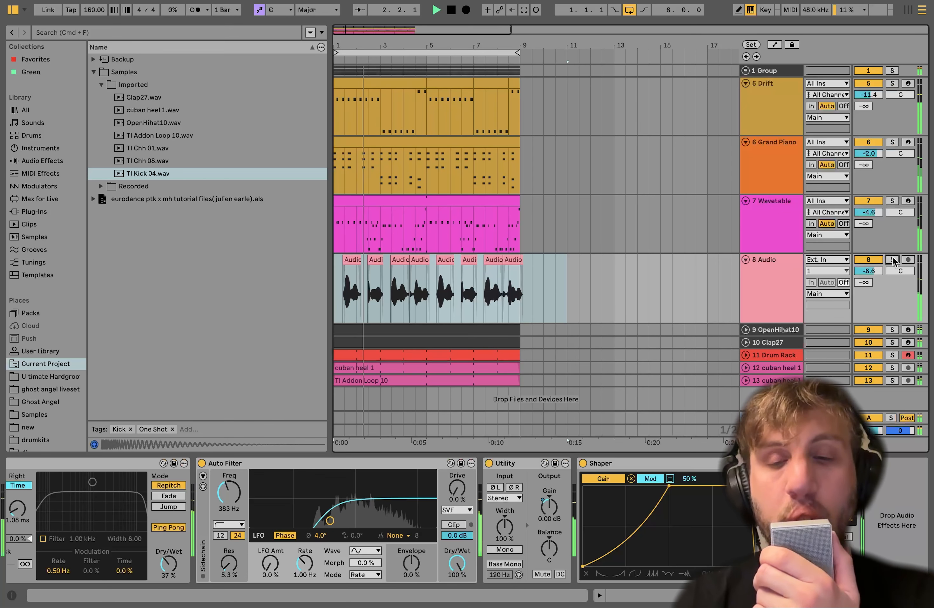
# - Solo the OpenHihat10, Clap27 and Drum Rack tracks together, play them and unfold their lanes
pyautogui.click(771, 330)
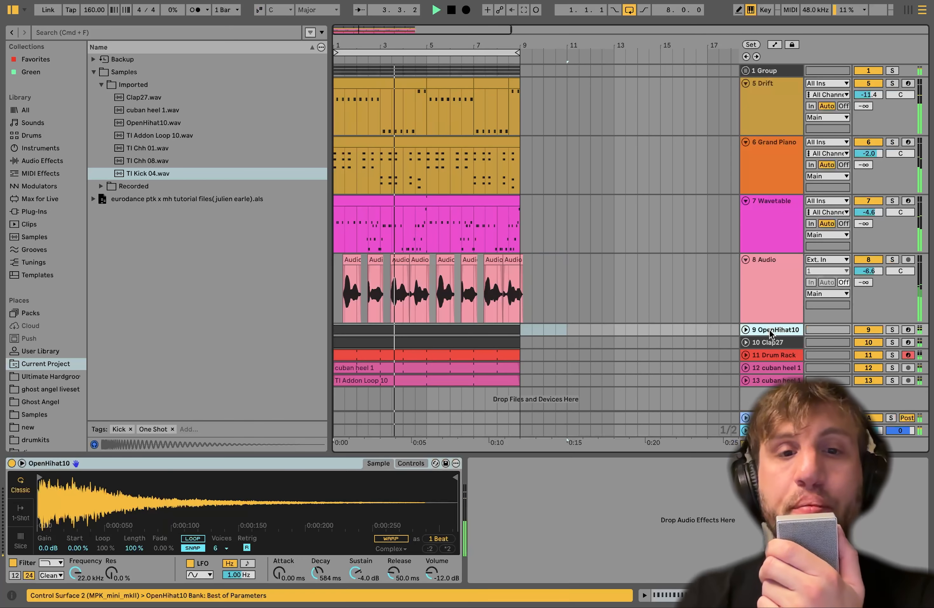
pyautogui.scroll(-1, 772, 332)
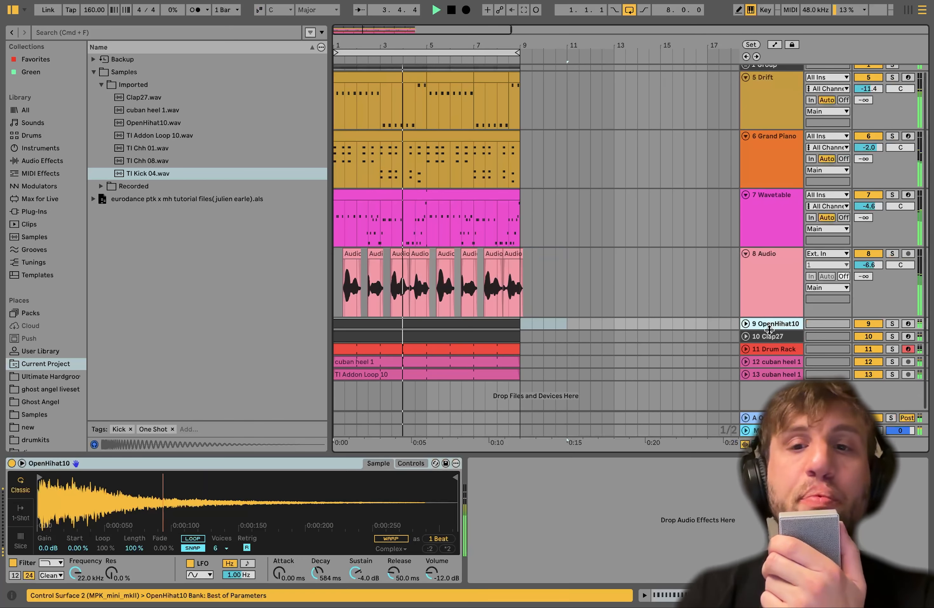
pyautogui.keyDown('shift'); pyautogui.click(773, 351); pyautogui.keyUp('shift')
pyautogui.click(891, 349)
pyautogui.press('space')
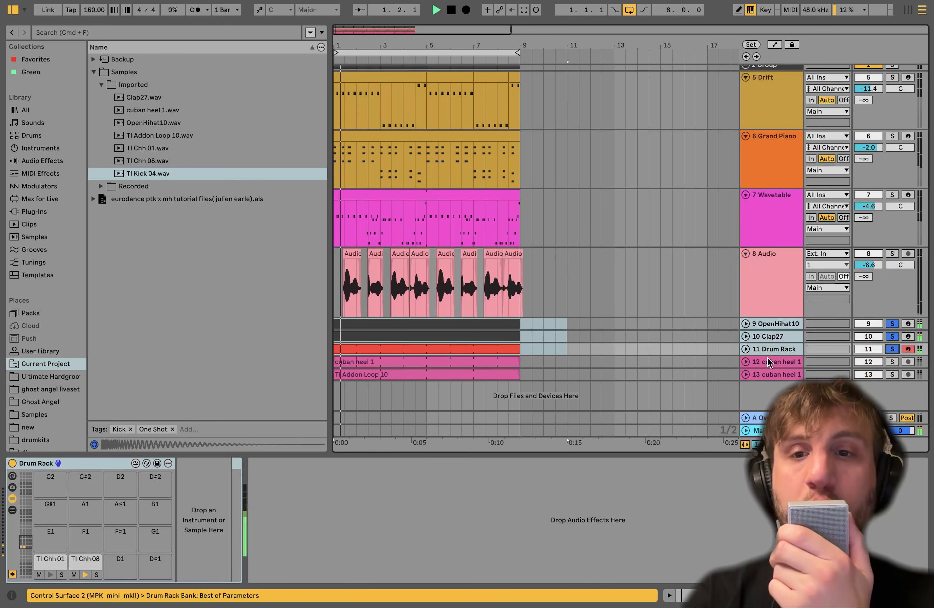
pyautogui.click(746, 349)
pyautogui.scroll(-5, 753, 281)
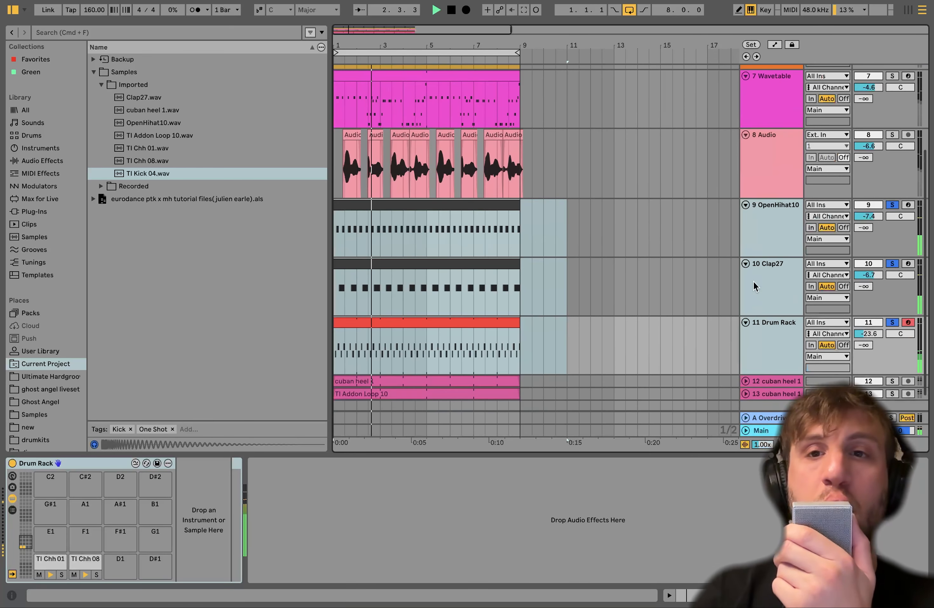
# - Solo only the OpenHihat10 track and play the open hi-hat pattern
pyautogui.click(766, 232)
pyautogui.click(793, 242)
pyautogui.click(892, 204)
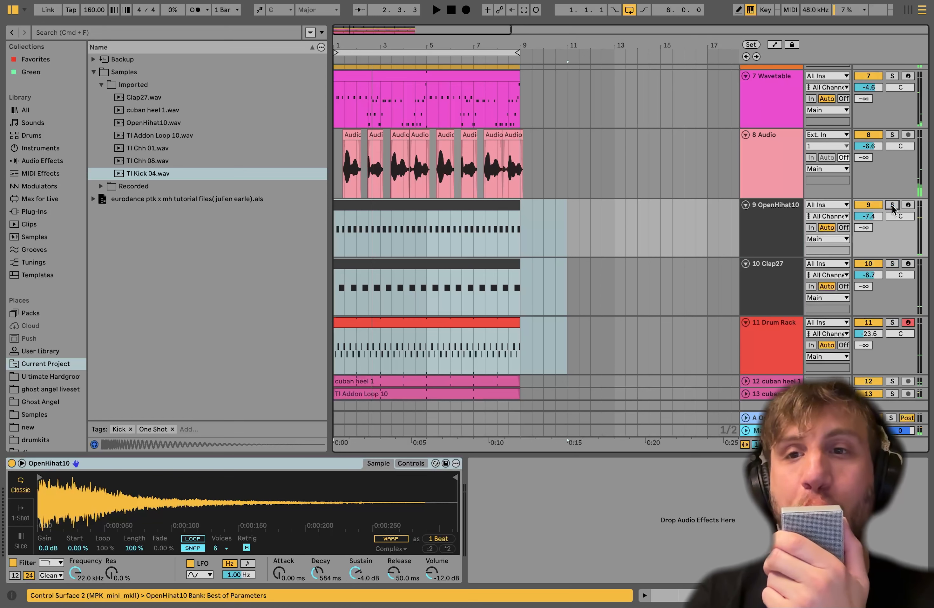
pyautogui.press('space')
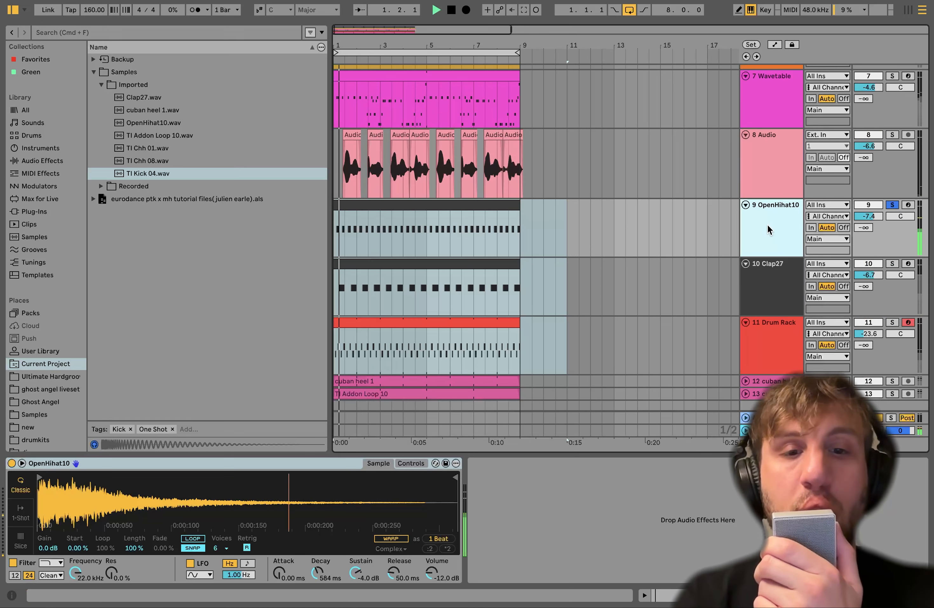
# - Show the OpenHihat10 instrument's envelope controls, locate OpenHihat10.wav in the imported samples and play the soloed hi-hat while examining Sustain
pyautogui.click(412, 464)
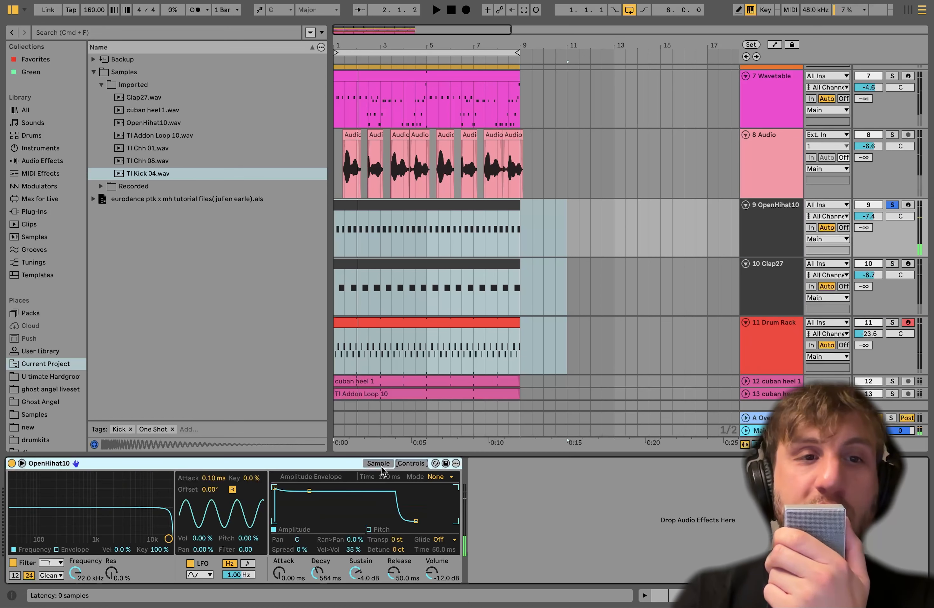
pyautogui.click(139, 123)
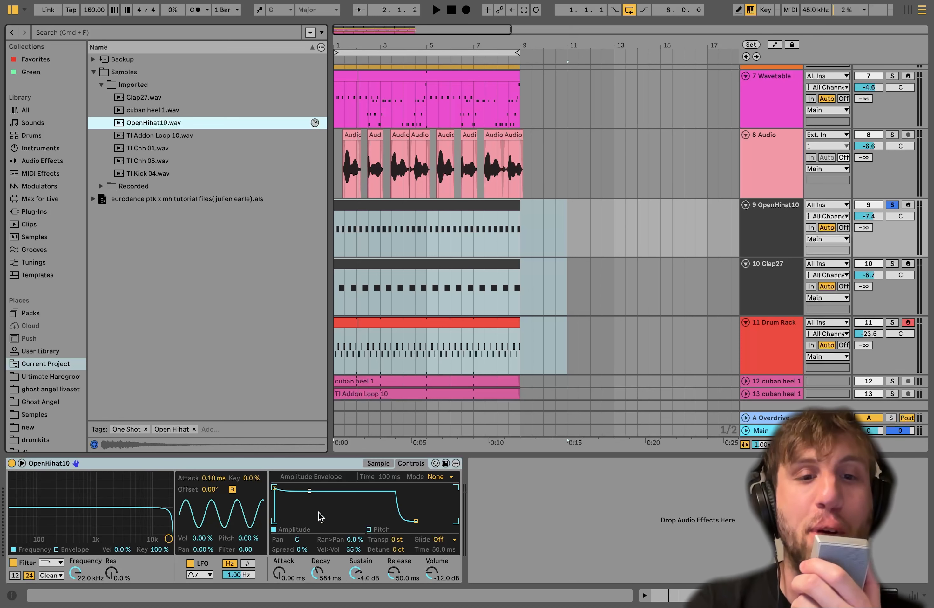
pyautogui.moveTo(362, 578); pyautogui.dragTo(355, 568)
pyautogui.press('space')
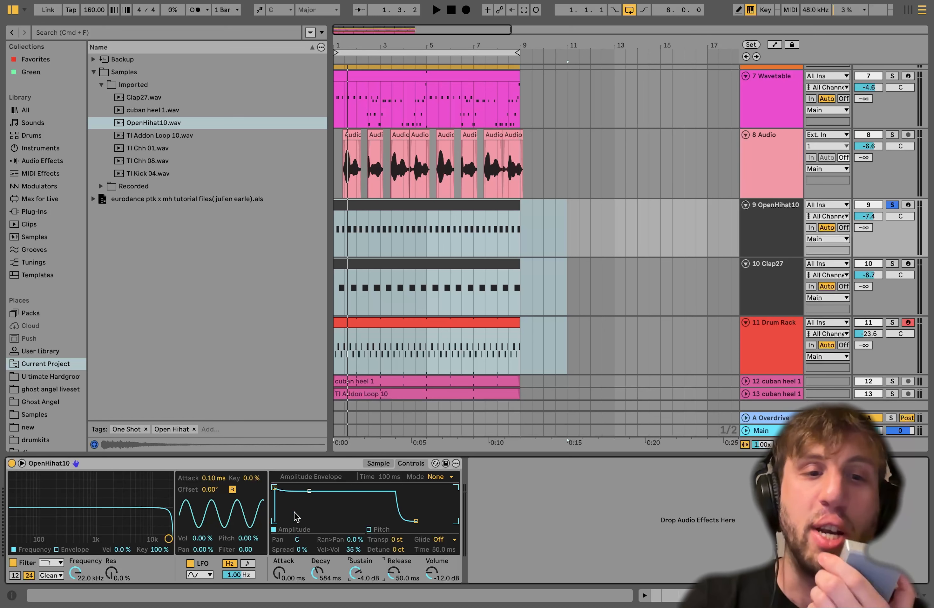
pyautogui.press('space')
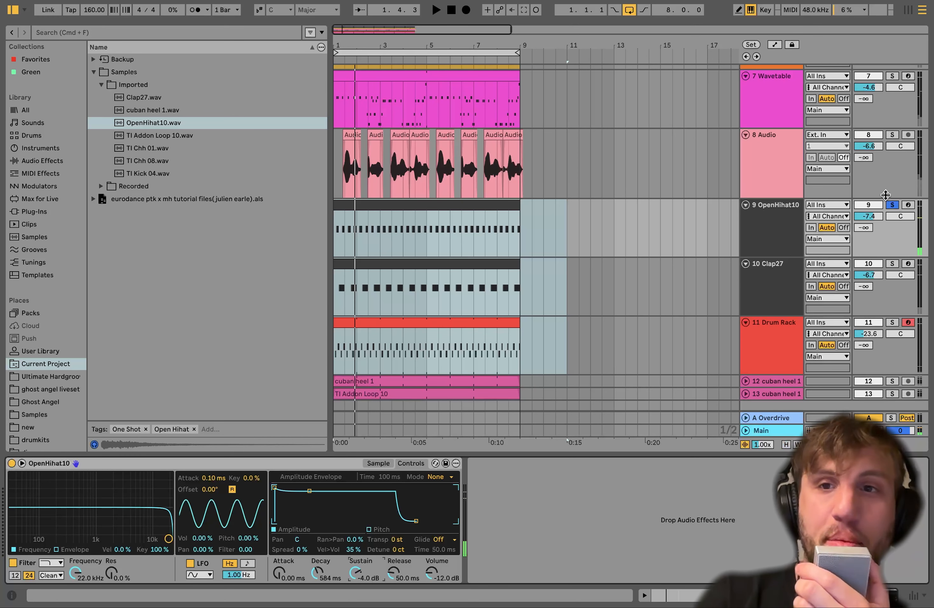
# - Unsolo the OpenHihat10 track and play the hi-hat in the full mix
pyautogui.click(892, 205)
pyautogui.press('space')
pyautogui.press('space')
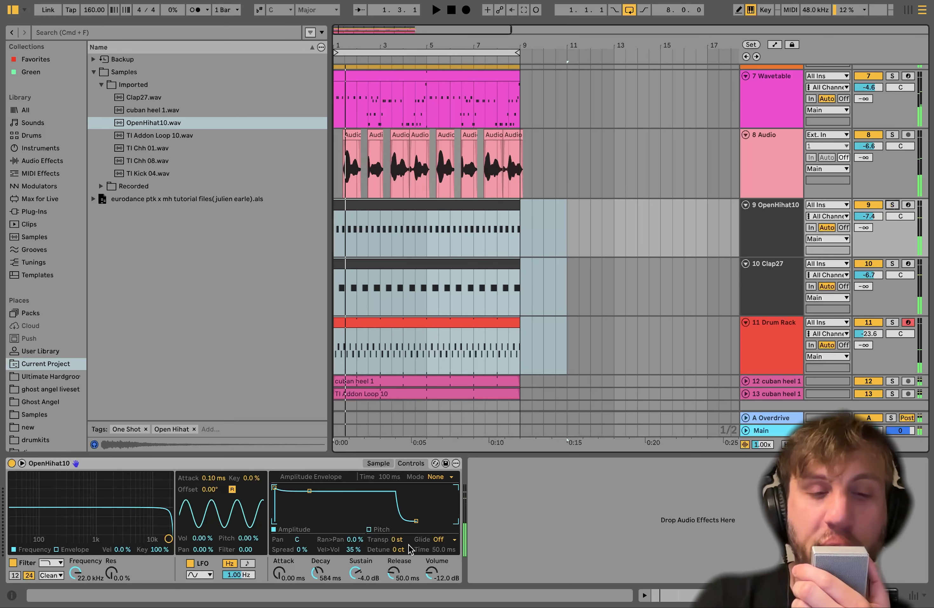
# - Try OpenHihat10 with Sustain at 0.0 dB and track volume at -13.5 dB in the mix, and undo both changes
pyautogui.moveTo(359, 573); pyautogui.dragTo(359, 564)
pyautogui.press('space')
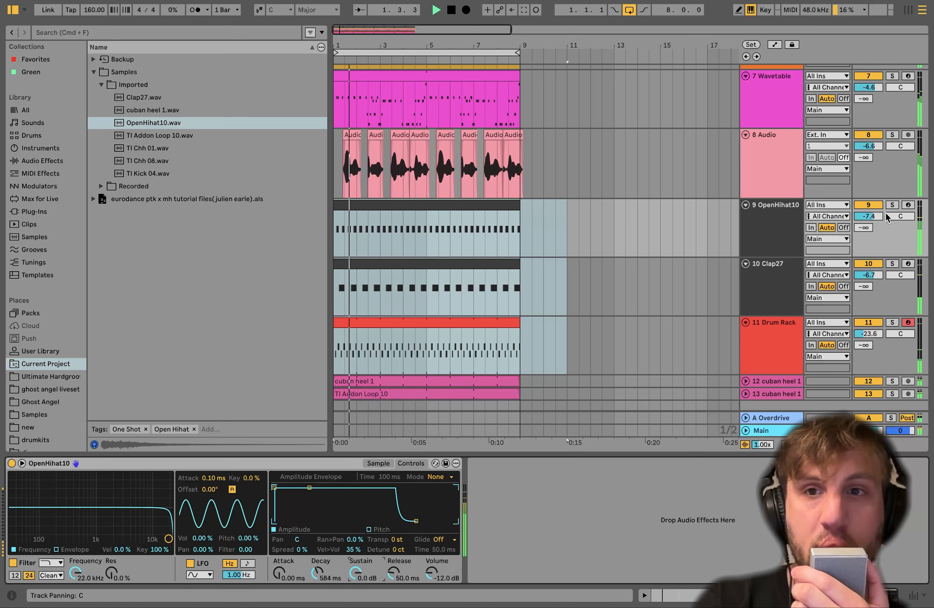
pyautogui.click(874, 218)
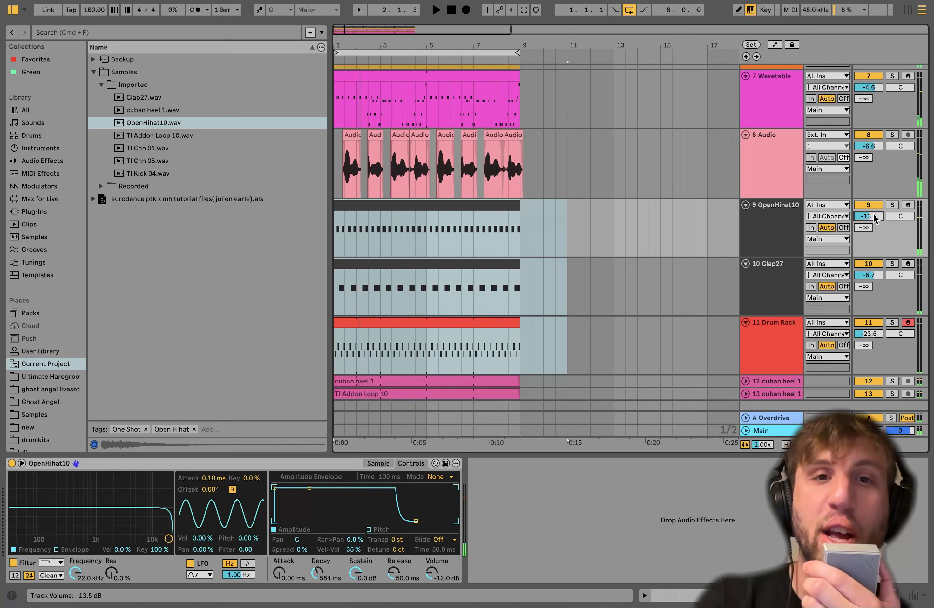
pyautogui.press('space')
pyautogui.press('space')
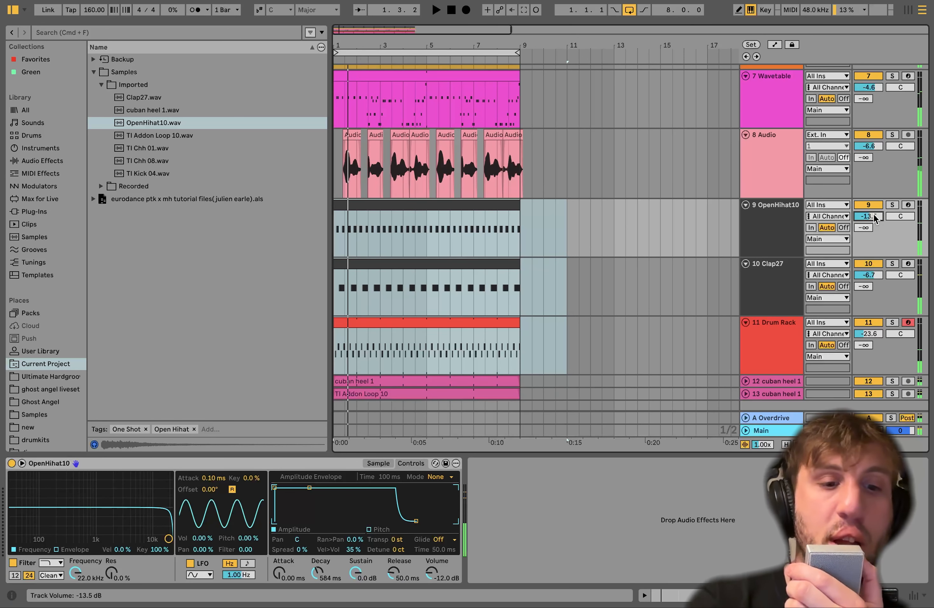
pyautogui.press('super+z')
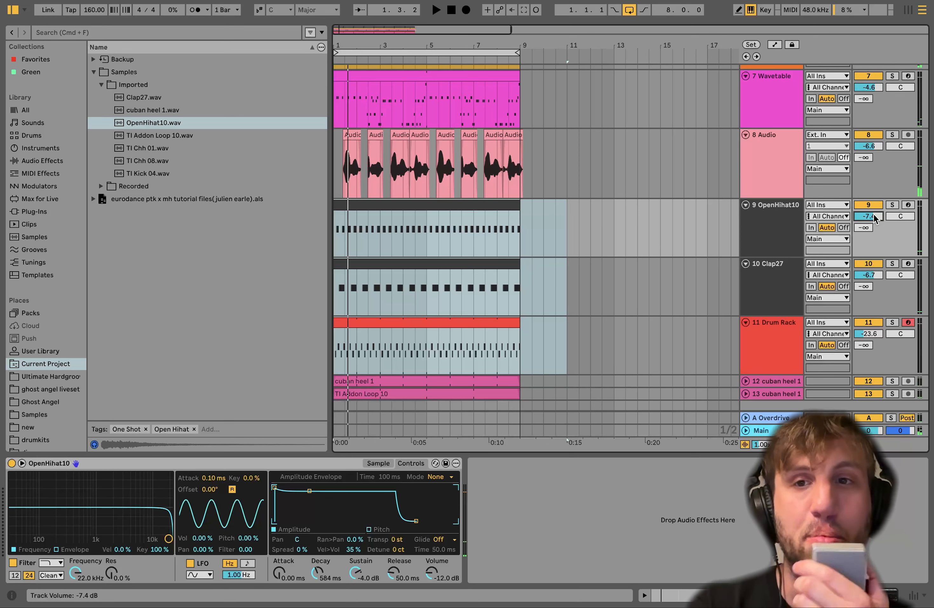
# - Play the full mix, show the Clap27 track's instrument and solo that track
pyautogui.press('space')
pyautogui.click(779, 270)
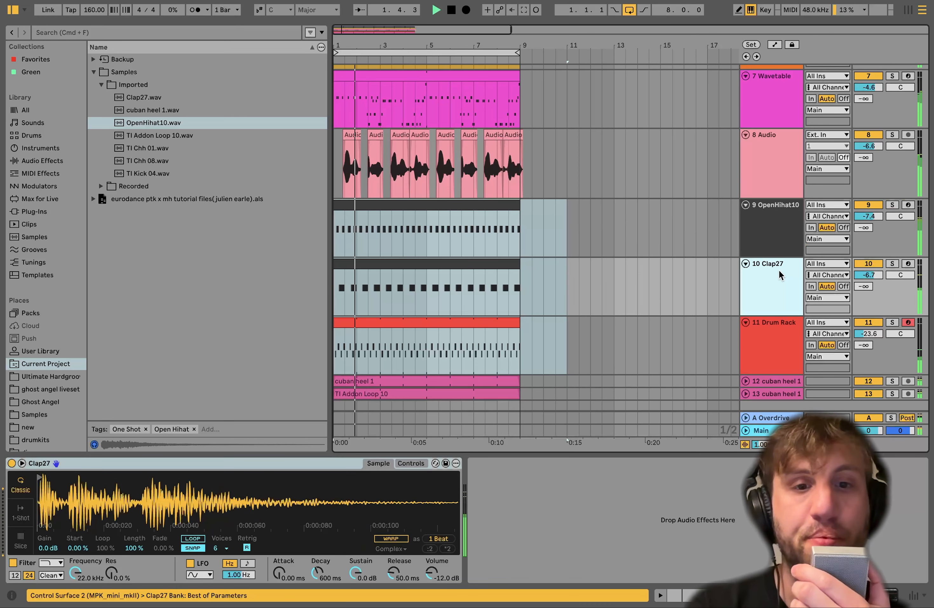
pyautogui.press('space')
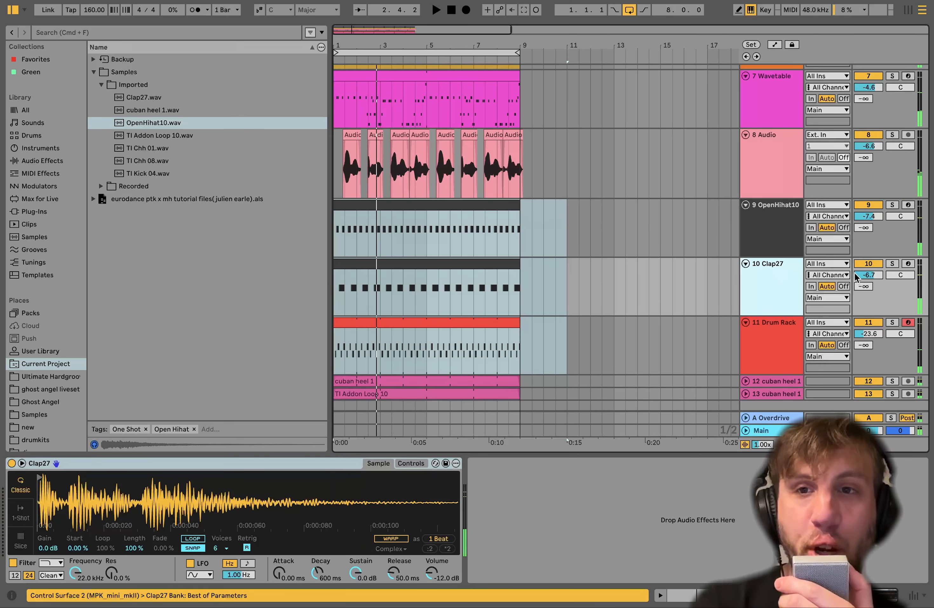
pyautogui.click(892, 264)
# - Solo the Drift and 1 Group tracks alongside Clap27, play them together and show the Clap27 instrument
pyautogui.scroll(3, 750, 288)
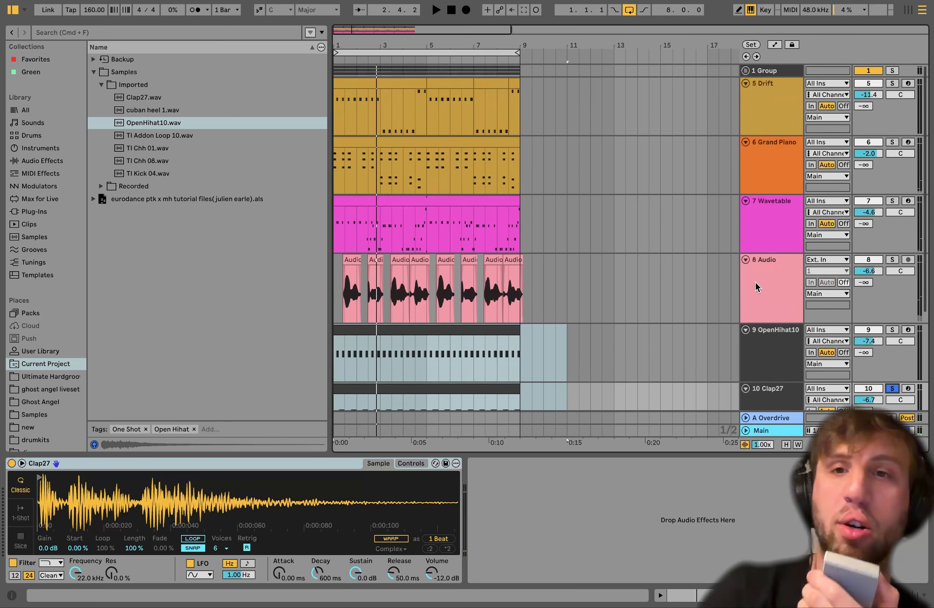
pyautogui.click(892, 84)
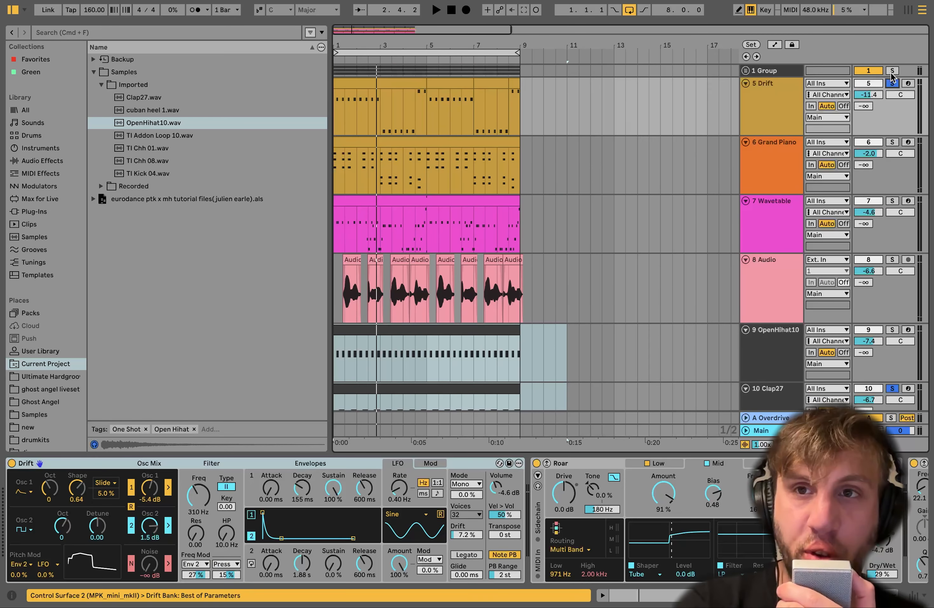
pyautogui.click(893, 71)
pyautogui.press('space')
pyautogui.scroll(-2, 813, 235)
pyautogui.scroll(-2, 813, 235)
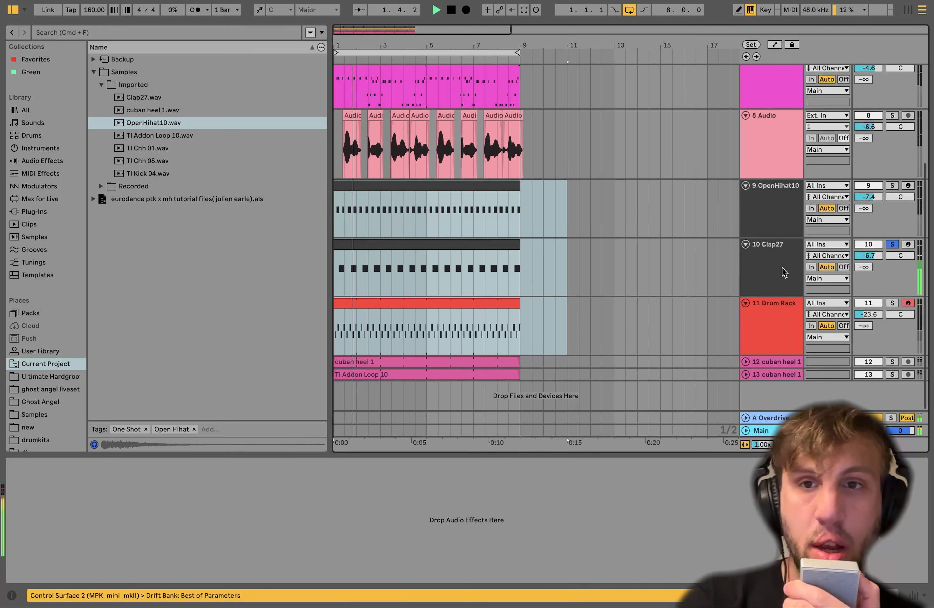
pyautogui.click(777, 277)
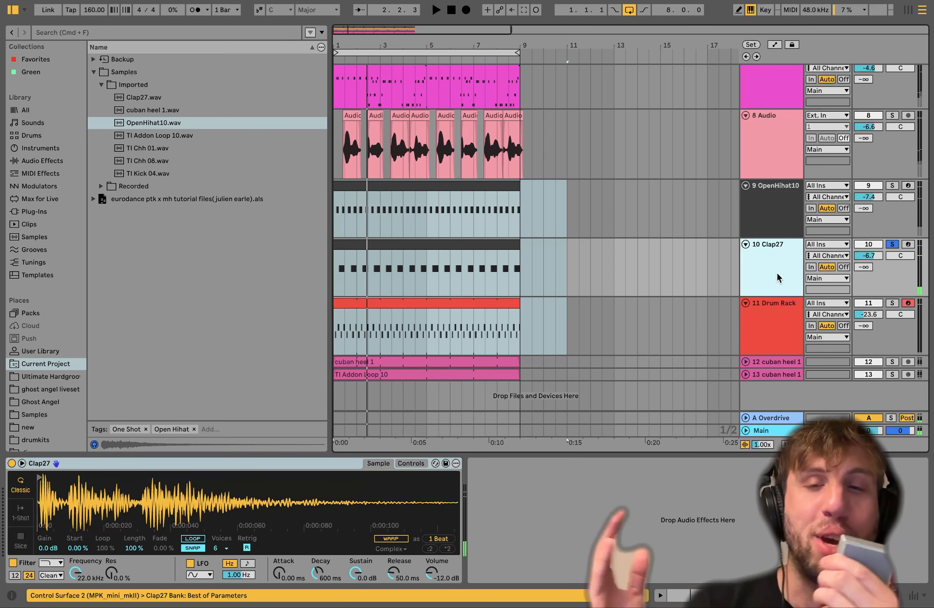
# - Solo the Drum Rack track, show its pads and play it alone
pyautogui.click(891, 303)
pyautogui.click(747, 325)
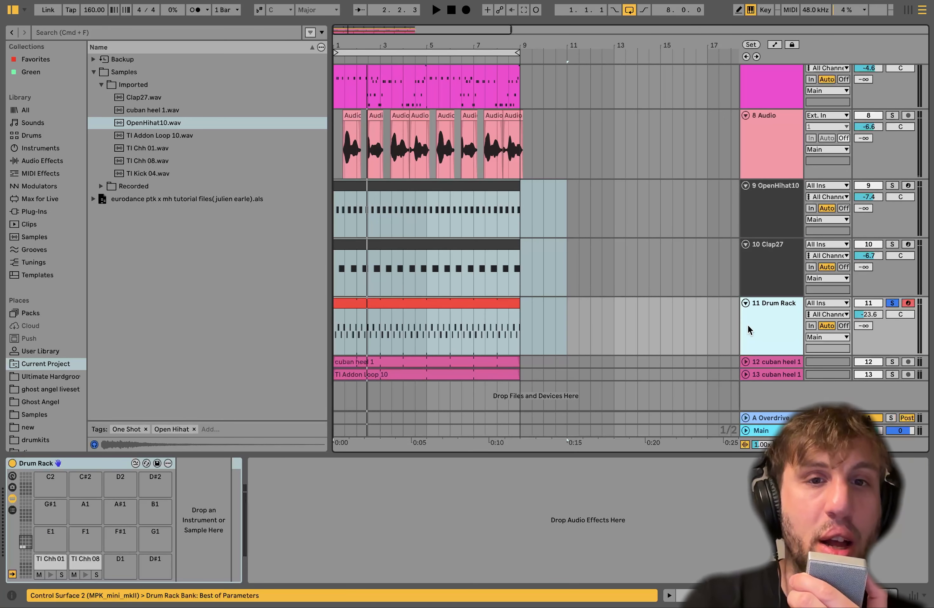
pyautogui.press('space')
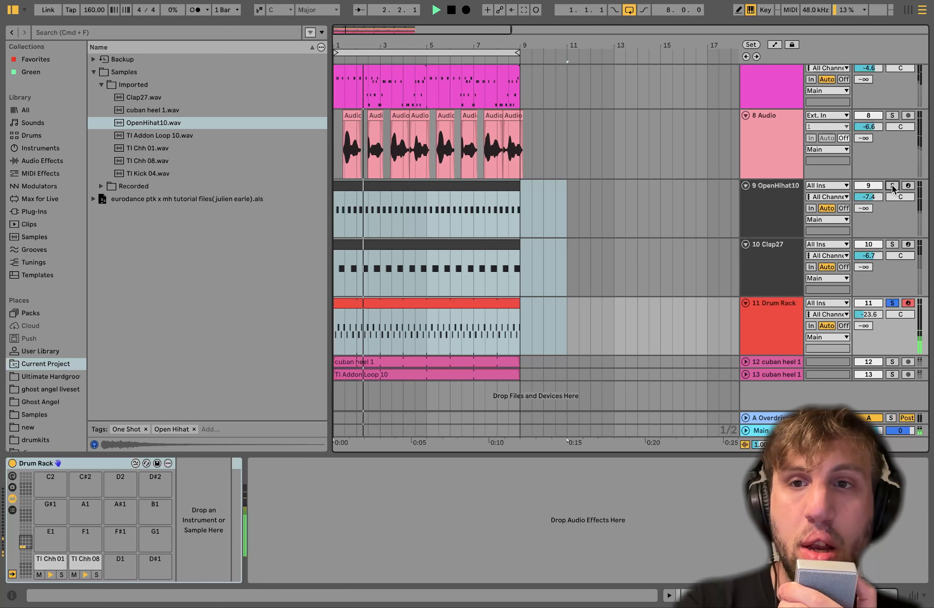
# - Solo OpenHihat10 together with the Drum Rack and open the Drum Rack clip's notes
pyautogui.click(892, 185)
pyautogui.doubleClick(449, 306)
pyautogui.press('space')
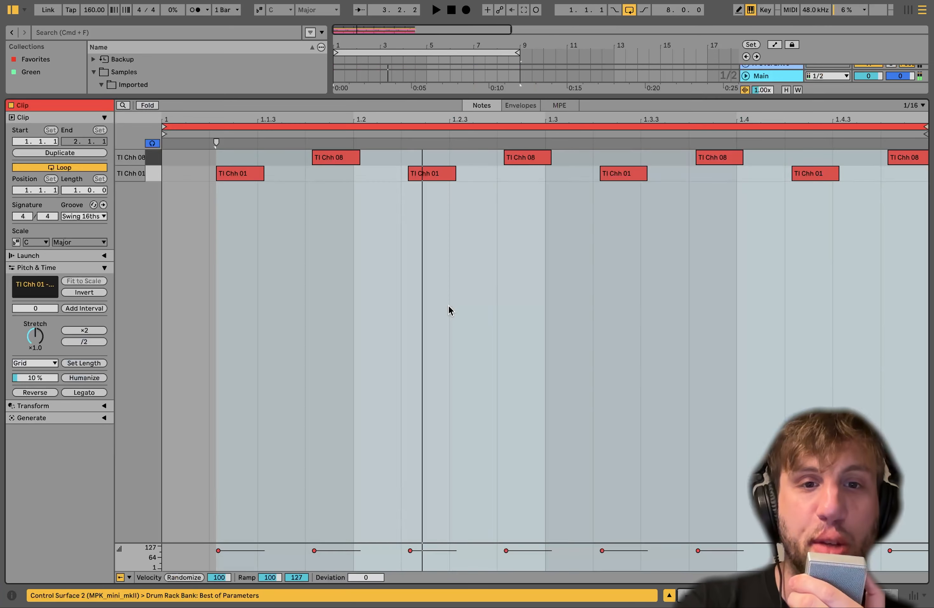
pyautogui.click(449, 311)
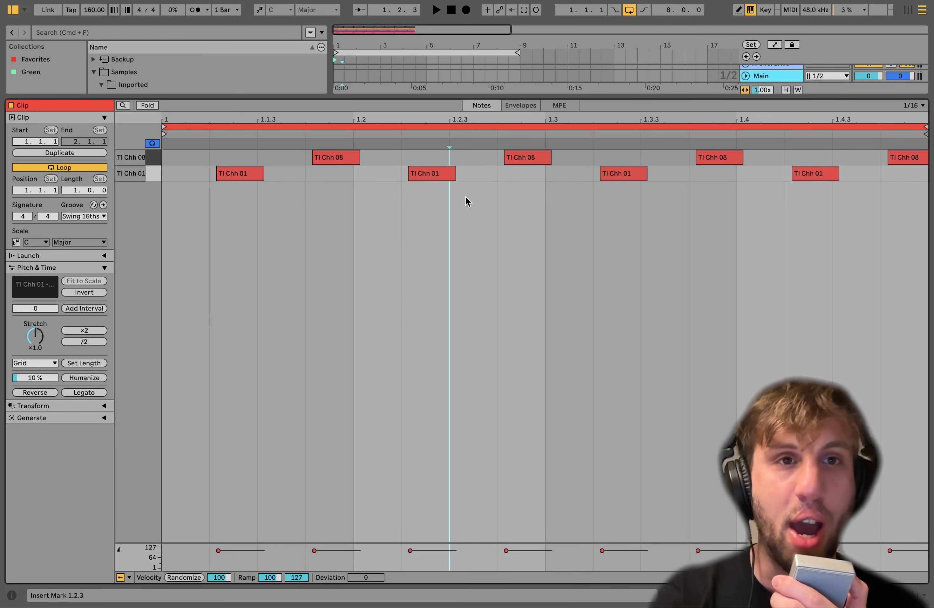
# - Play OpenHihat10 and the Drum Rack together and audition the TI Chh 08 pad
pyautogui.press('space')
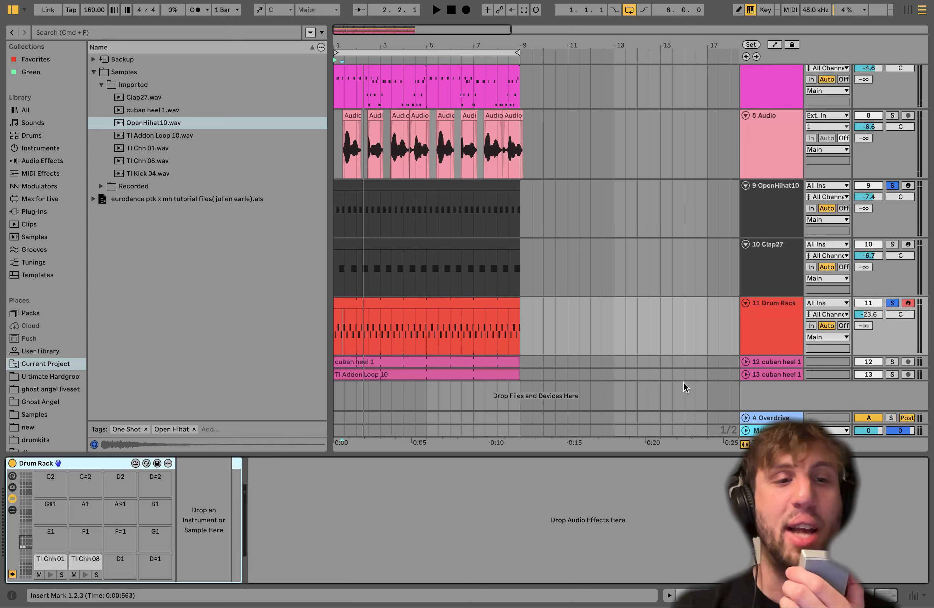
pyautogui.click(82, 575)
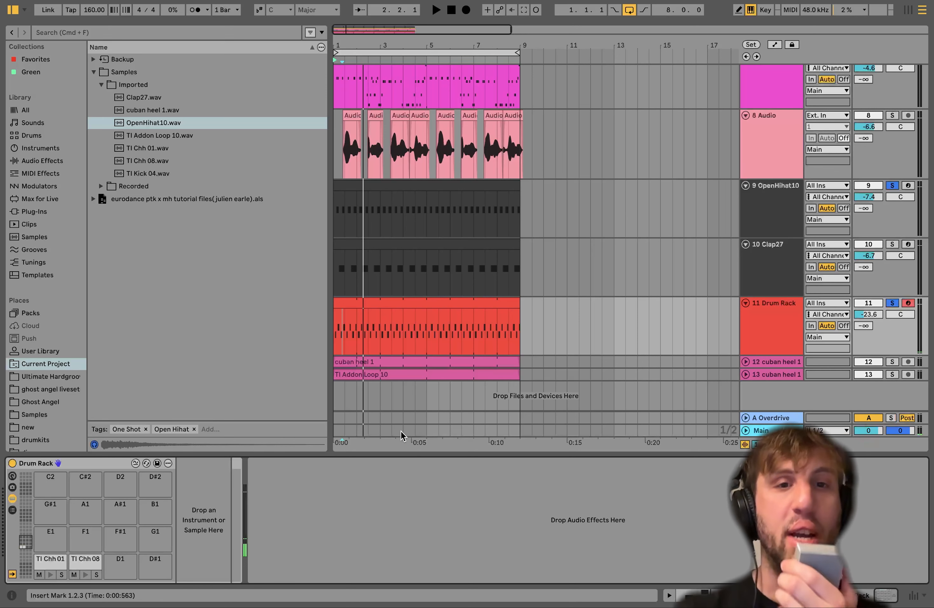
pyautogui.press('space')
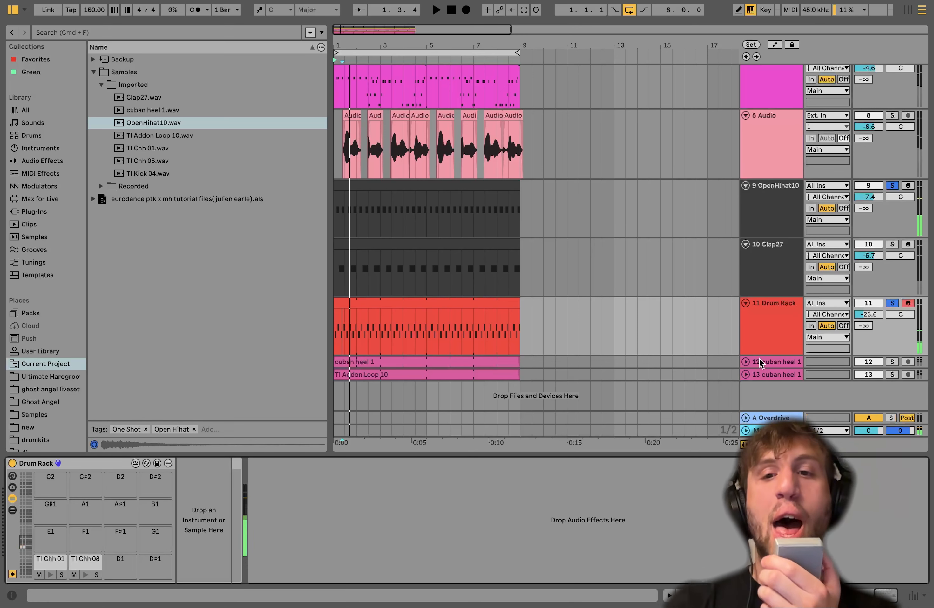
# - Solo both cuban heel 1 tracks, expand them and play the two percussion loops together
pyautogui.click(761, 362)
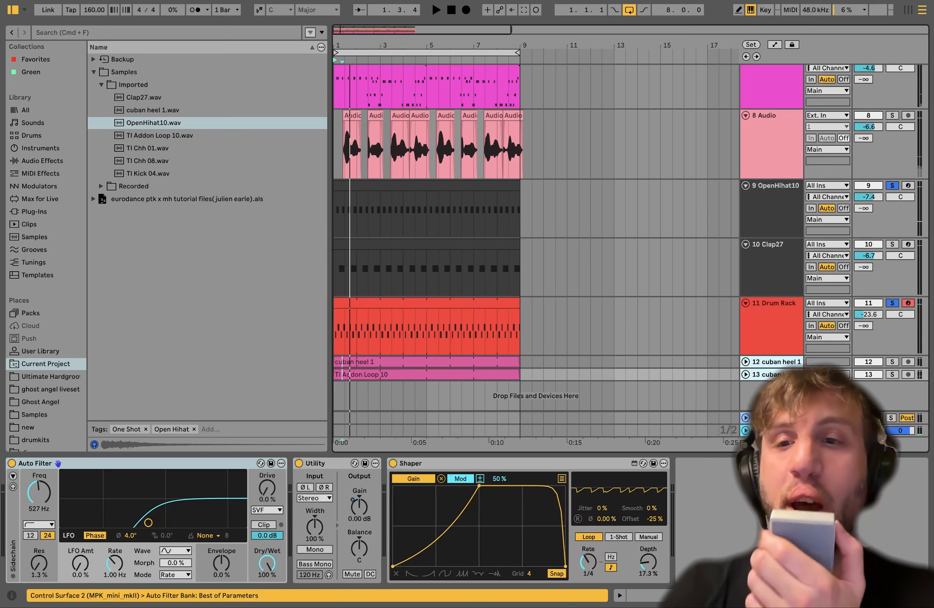
pyautogui.click(890, 361)
pyautogui.press('space')
pyautogui.click(746, 371)
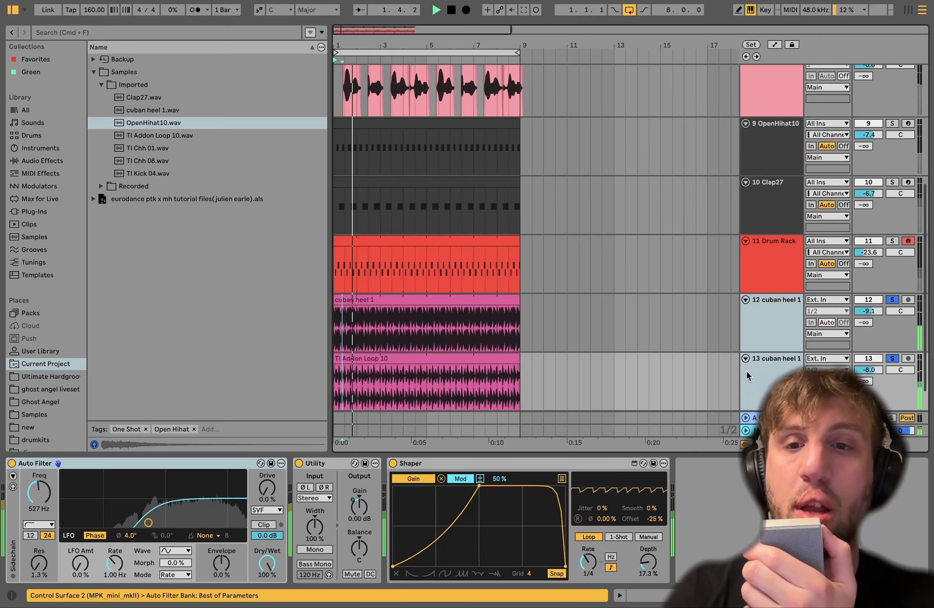
pyautogui.scroll(-2, 747, 371)
pyautogui.press('space')
pyautogui.click(783, 291)
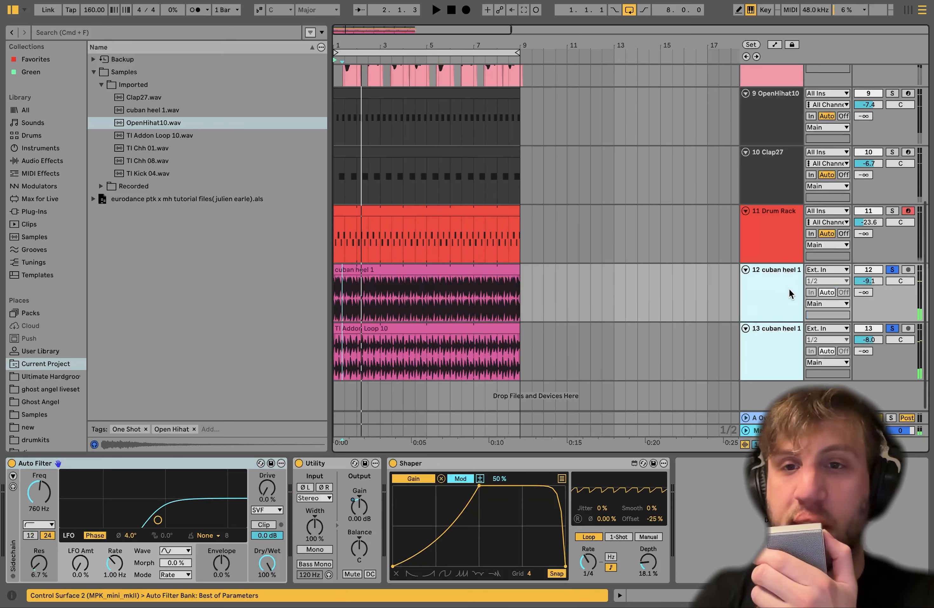
# - Solo only cuban heel 1 track 12, point out the cuban heel 1.wav sample and play the loop
pyautogui.click(892, 270)
pyautogui.press('space')
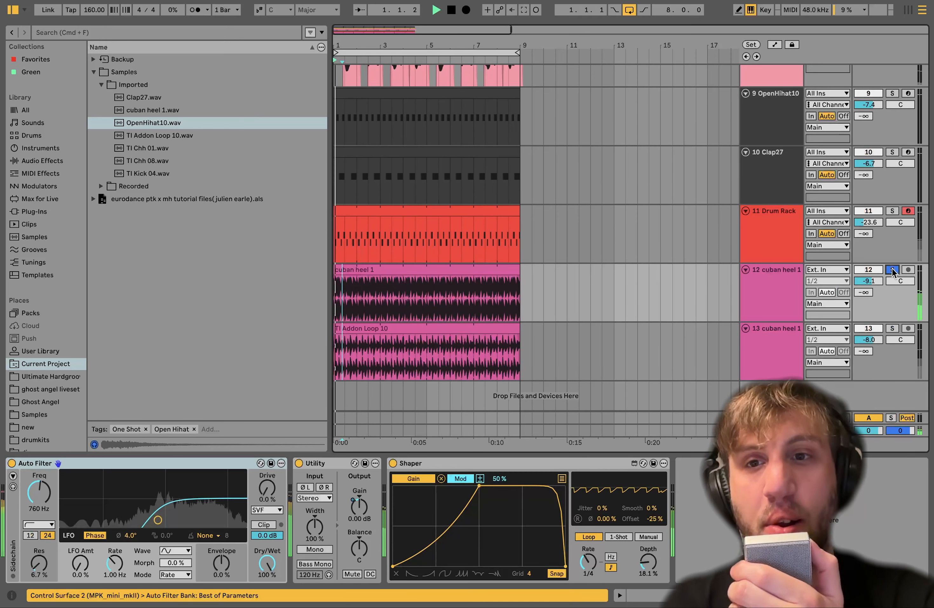
pyautogui.click(757, 297)
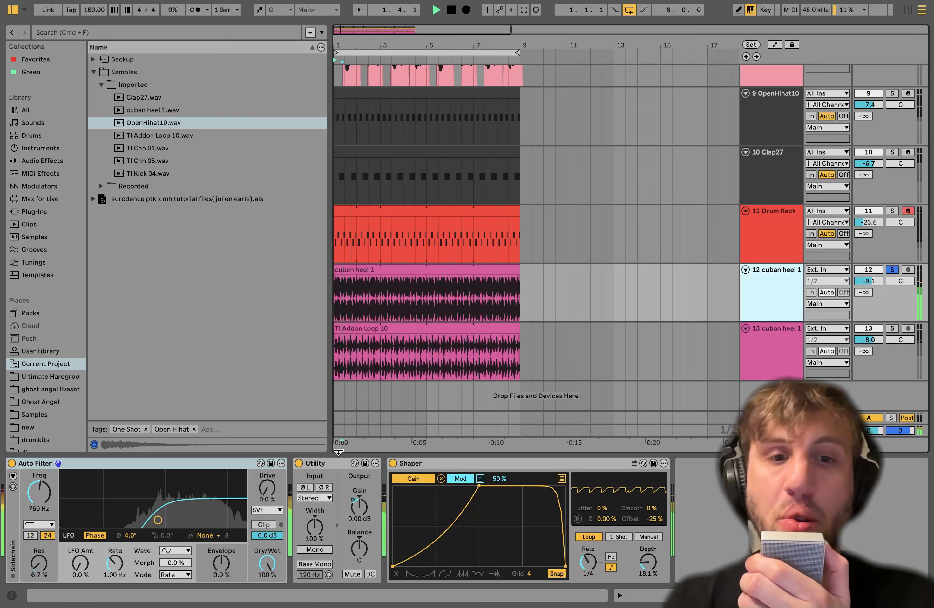
pyautogui.click(151, 111)
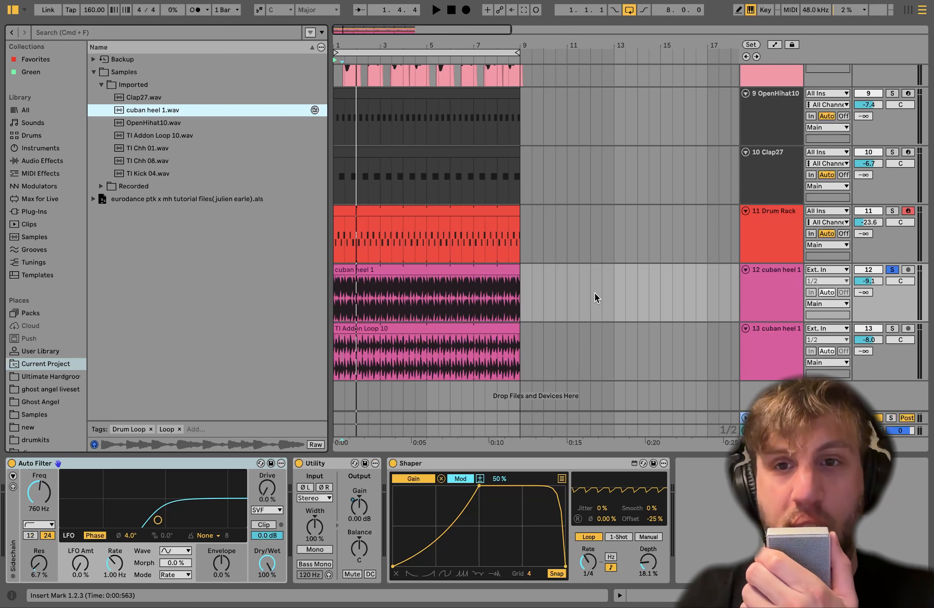
pyautogui.press('space')
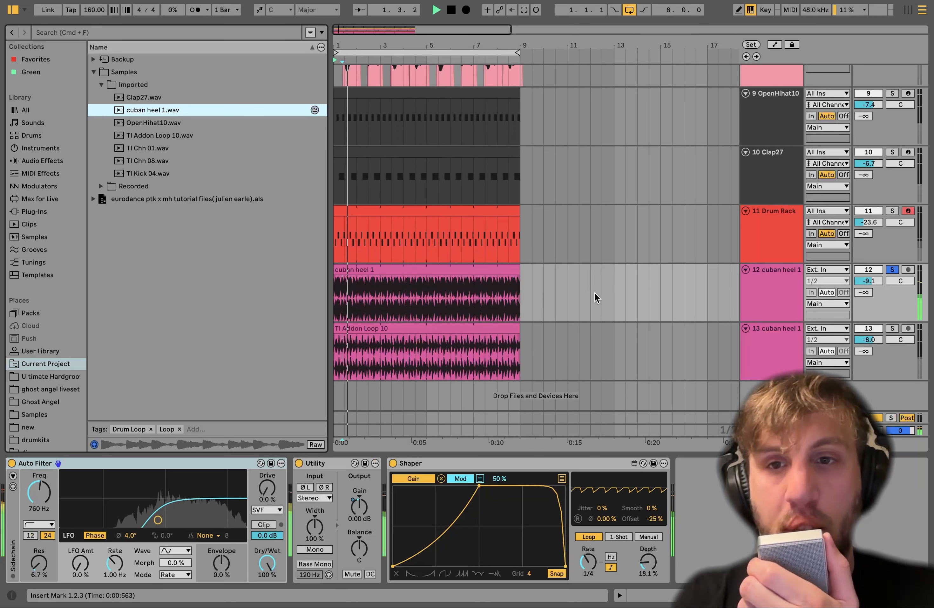
# - Solo only cuban heel 1 track 13, point out the TI Addon Loop 10.wav sample and play the loop
pyautogui.click(892, 328)
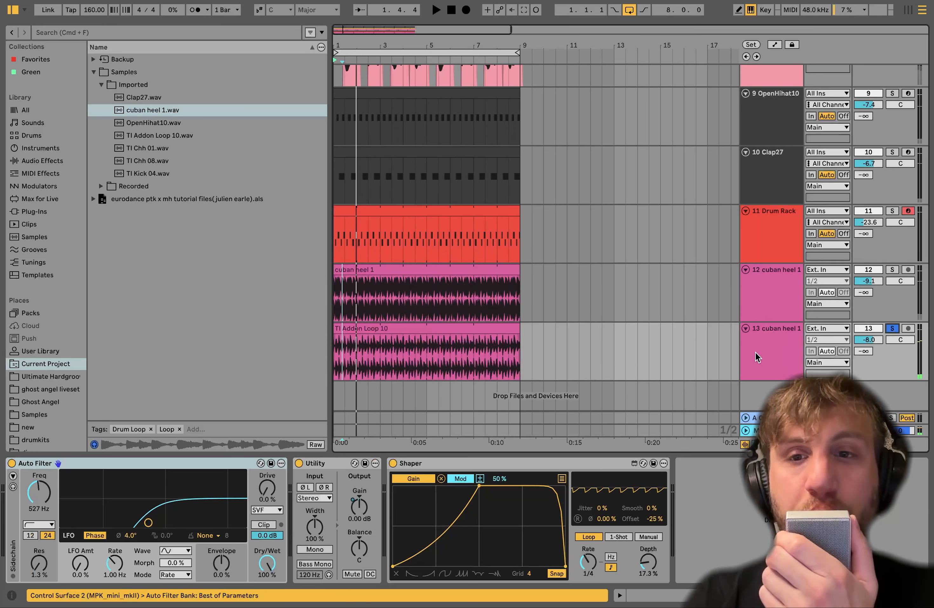
pyautogui.click(757, 358)
pyautogui.click(146, 135)
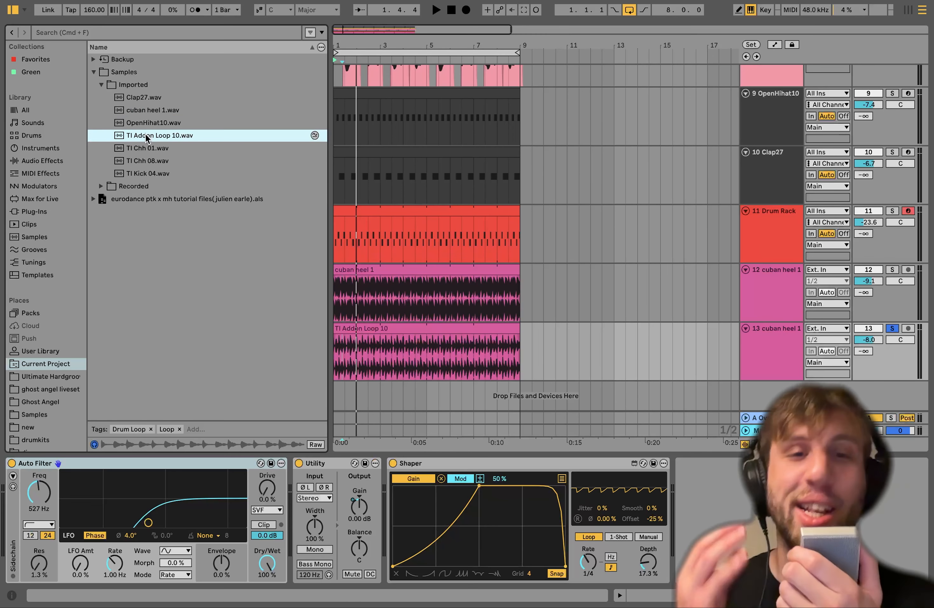
pyautogui.press('space')
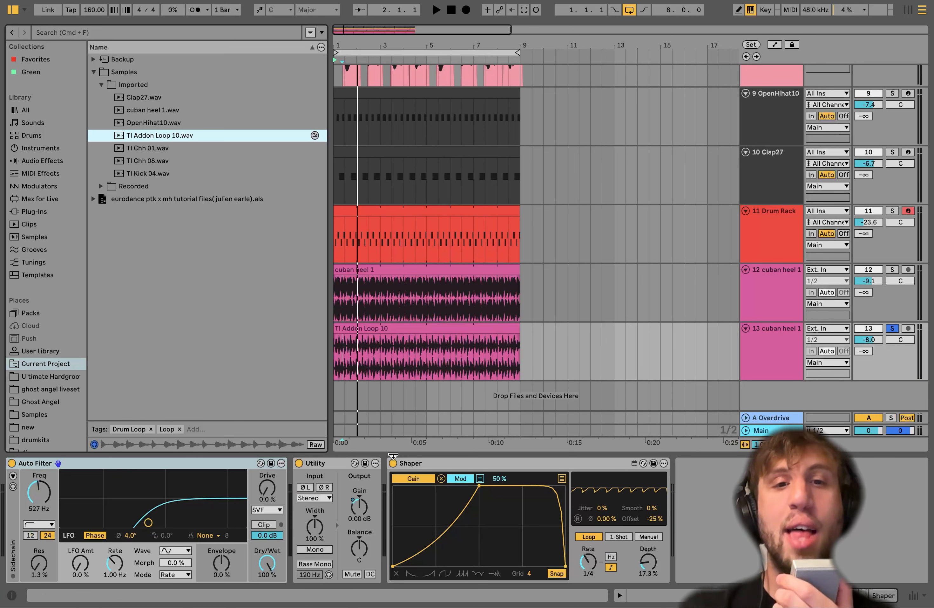
# - Solo both percussion loops, Drum Rack, Clap27, OpenHihat10, Drift and 1 Group, and play them together
pyautogui.click(892, 269)
pyautogui.scroll(3, 893, 272)
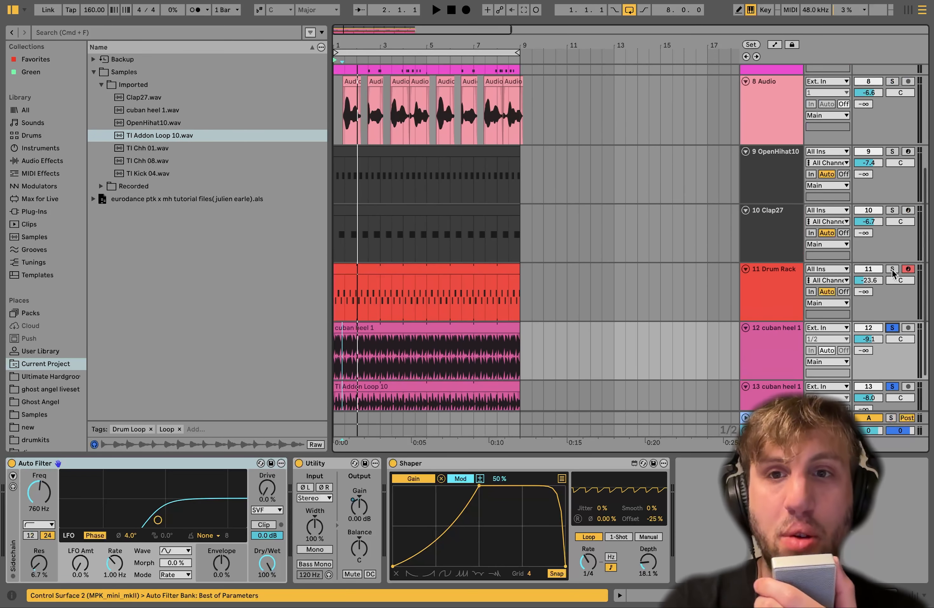
pyautogui.click(784, 278)
pyautogui.scroll(3, 786, 281)
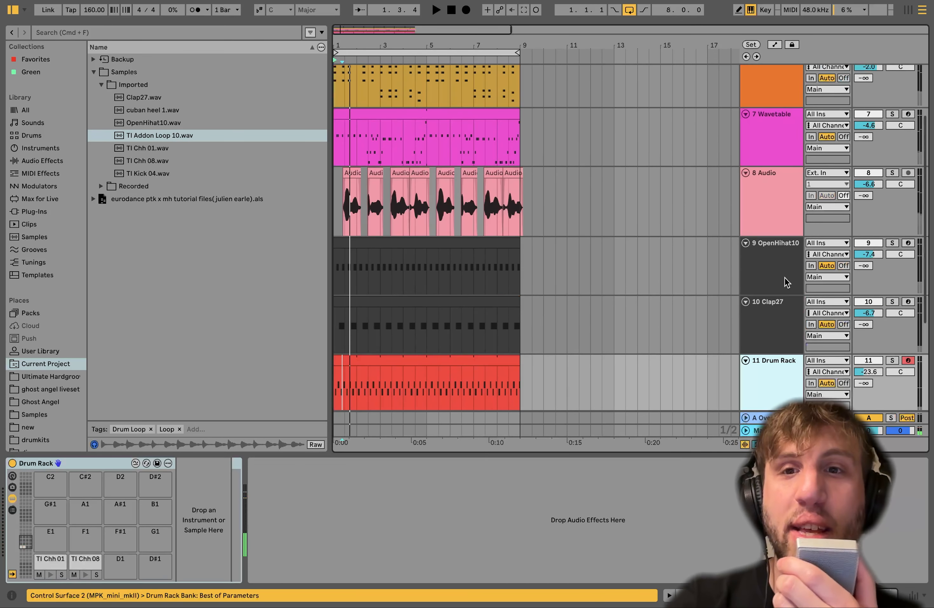
pyautogui.keyDown('shift'); pyautogui.click(785, 282); pyautogui.keyUp('shift')
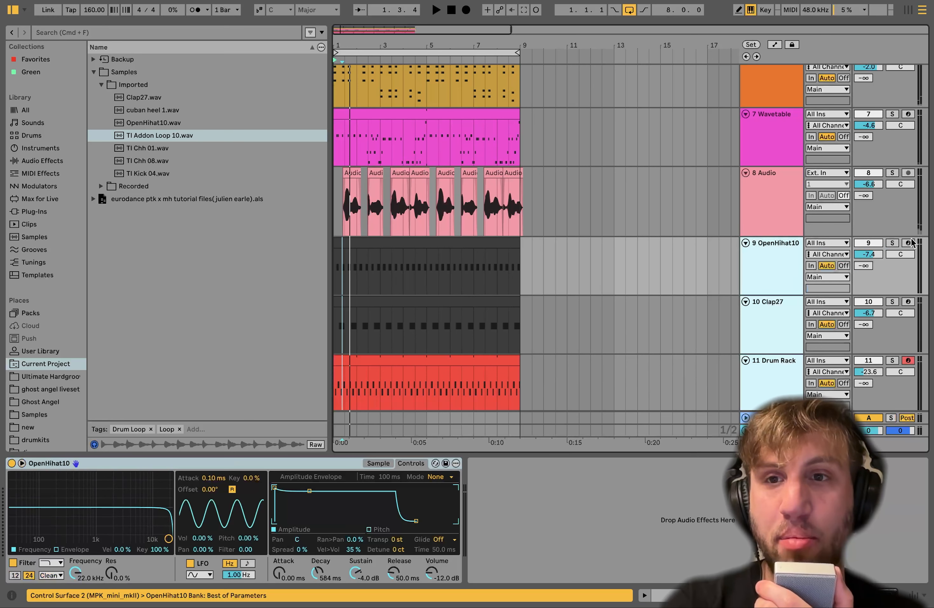
pyautogui.click(892, 243)
pyautogui.scroll(3, 896, 239)
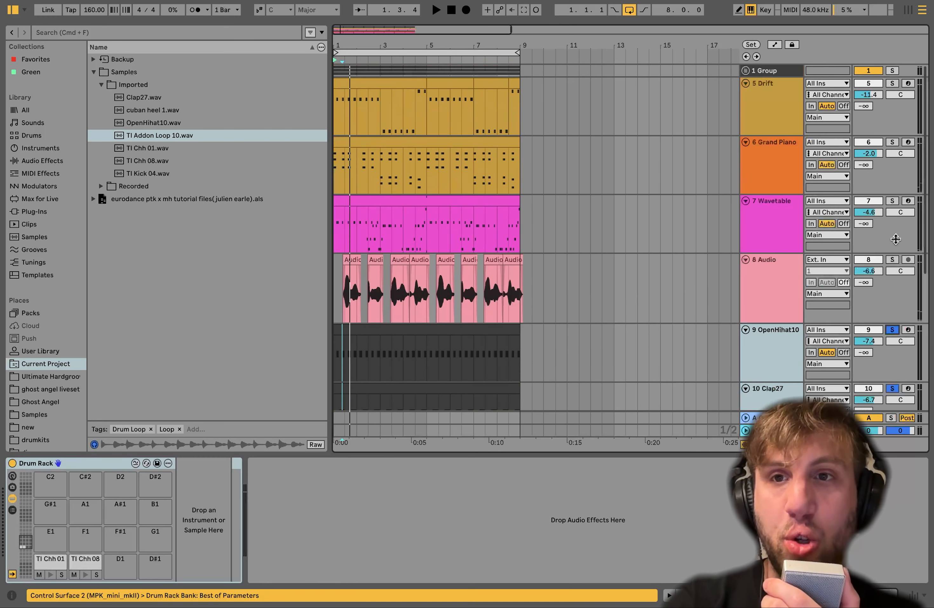
pyautogui.click(894, 85)
pyautogui.click(893, 71)
pyautogui.press('space')
pyautogui.scroll(-5, 892, 284)
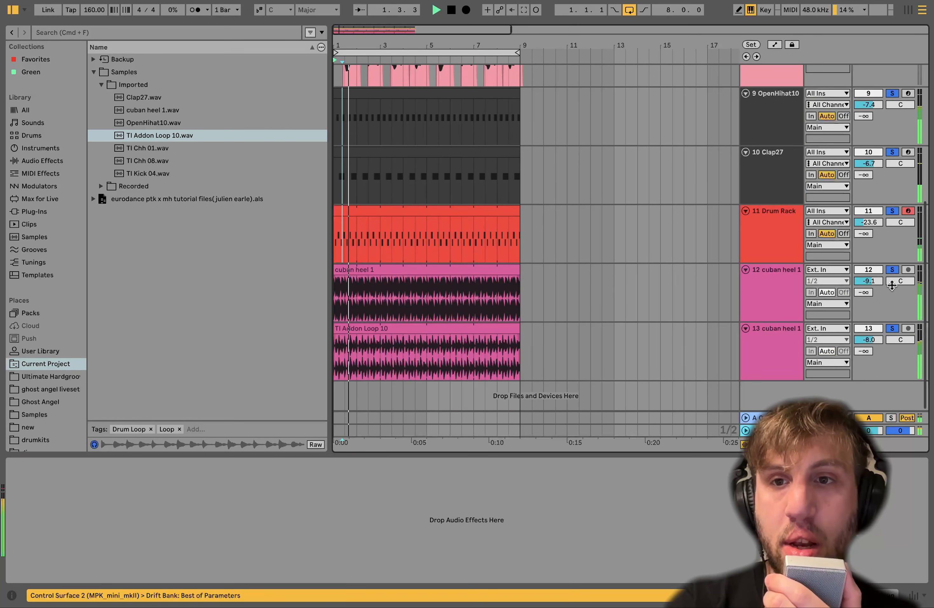
# - Unsolo both percussion loops and play the remaining drums and bass without them
pyautogui.click(892, 269)
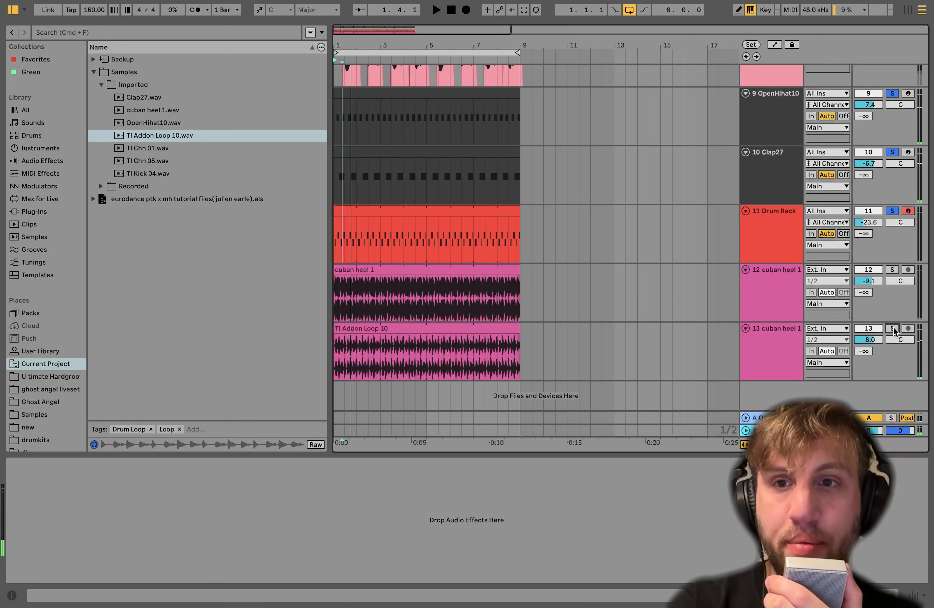
pyautogui.press('space')
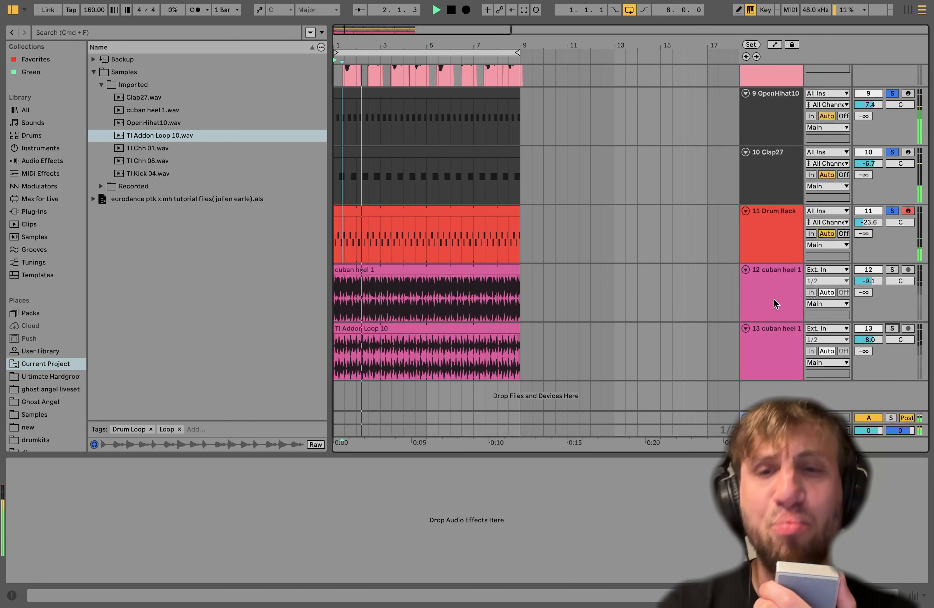
pyautogui.press('space')
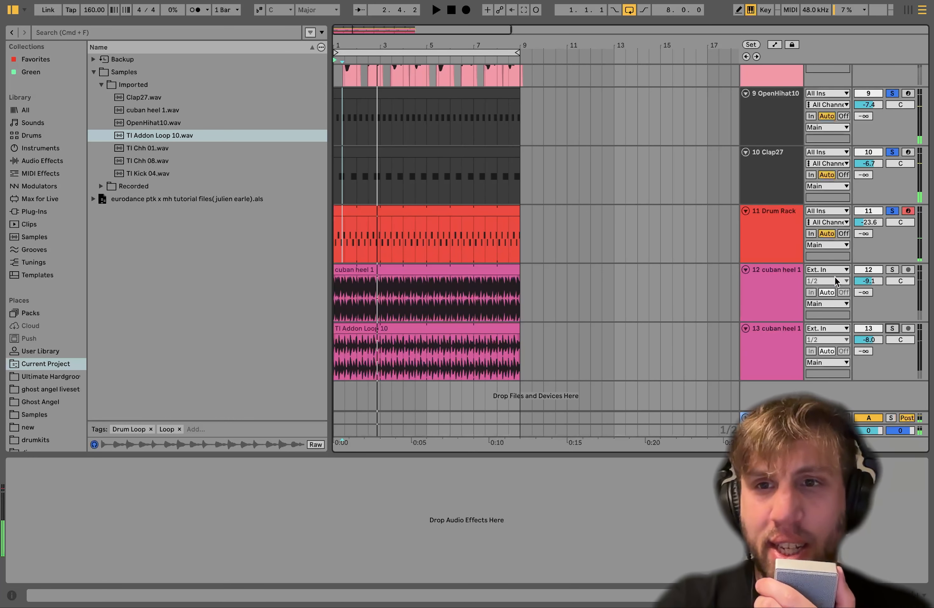
# - Solo the percussion loops by themselves, play them, and clear all solos to hear the full mix
pyautogui.click(893, 269)
pyautogui.click(890, 300)
pyautogui.click(894, 328)
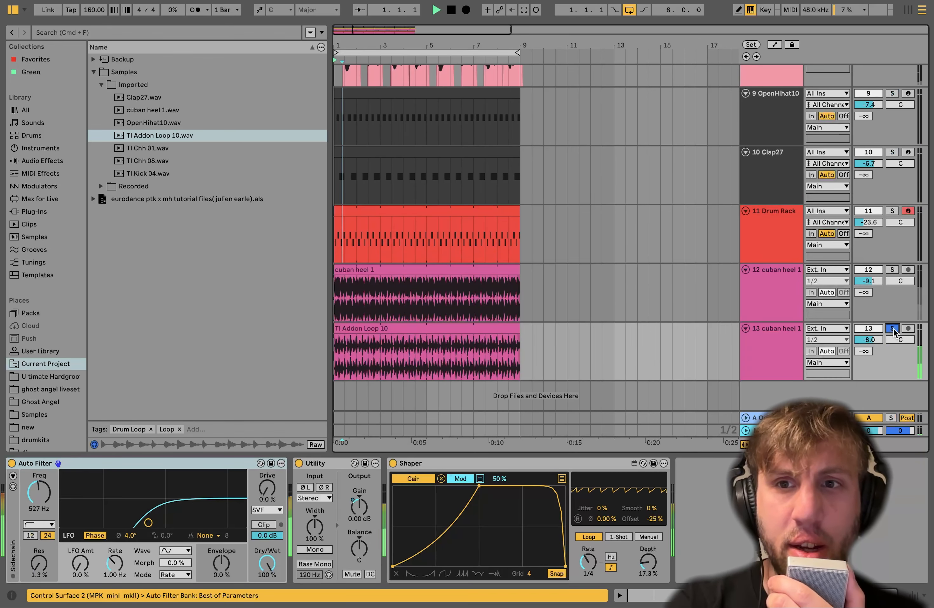
pyautogui.press('space')
pyautogui.click(893, 269)
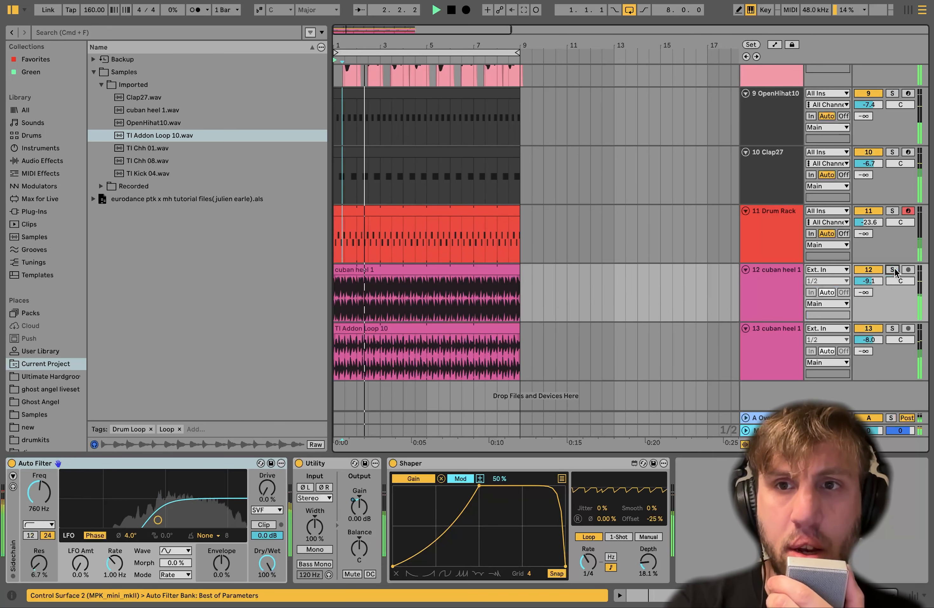
# - Mute the Wavetable, Grand Piano and Audio tracks while the mix plays
pyautogui.scroll(5, 895, 270)
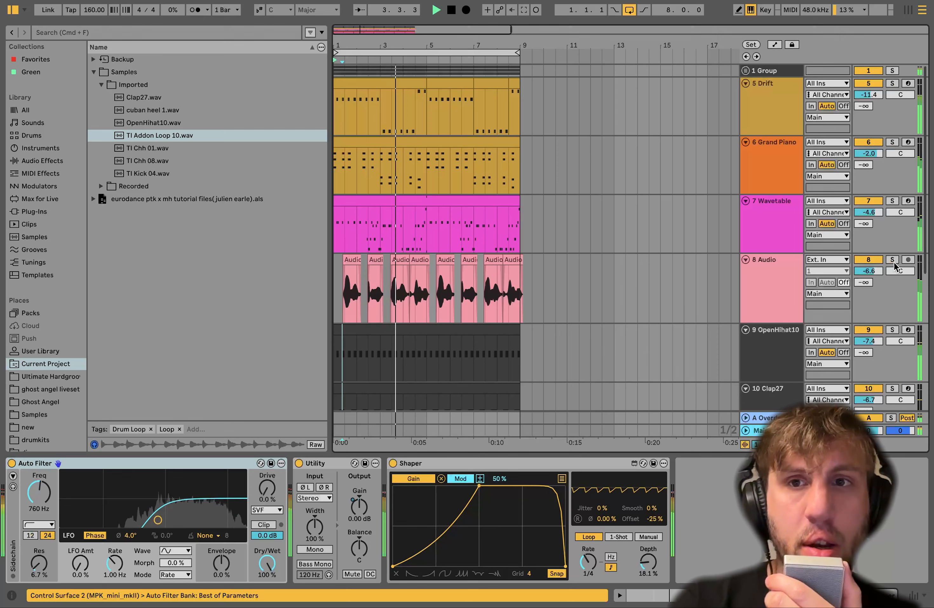
pyautogui.click(869, 200)
pyautogui.click(869, 142)
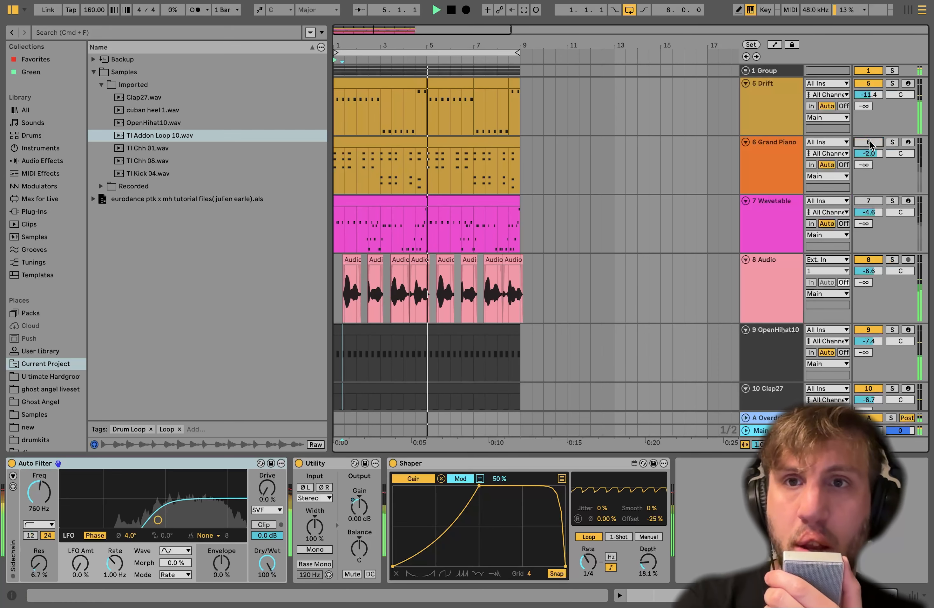
pyautogui.click(868, 260)
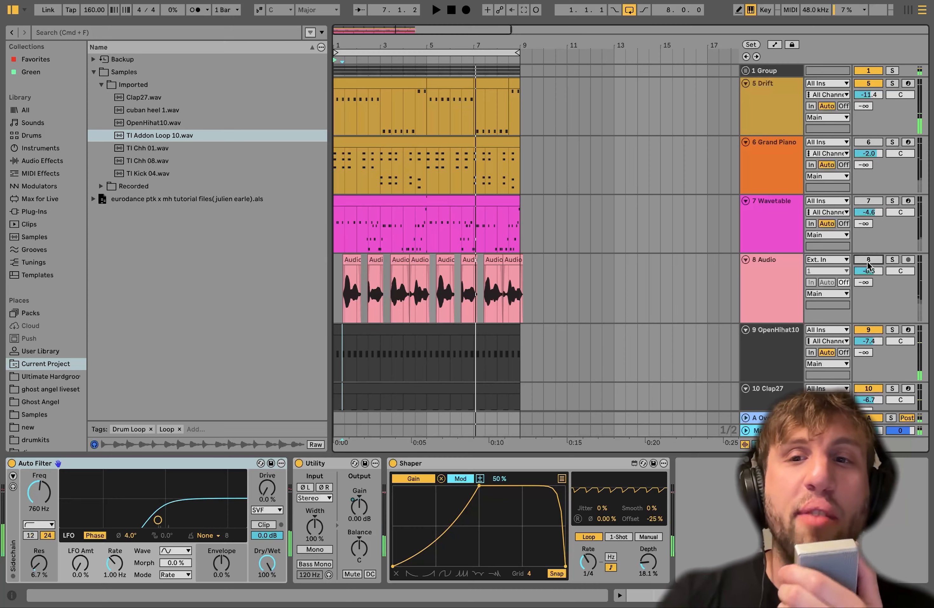
# - Select the Audio, Wavetable and Grand Piano tracks, unmute them together and play the full mix
pyautogui.scroll(-1, 781, 275)
pyautogui.click(781, 275)
pyautogui.scroll(1, 780, 275)
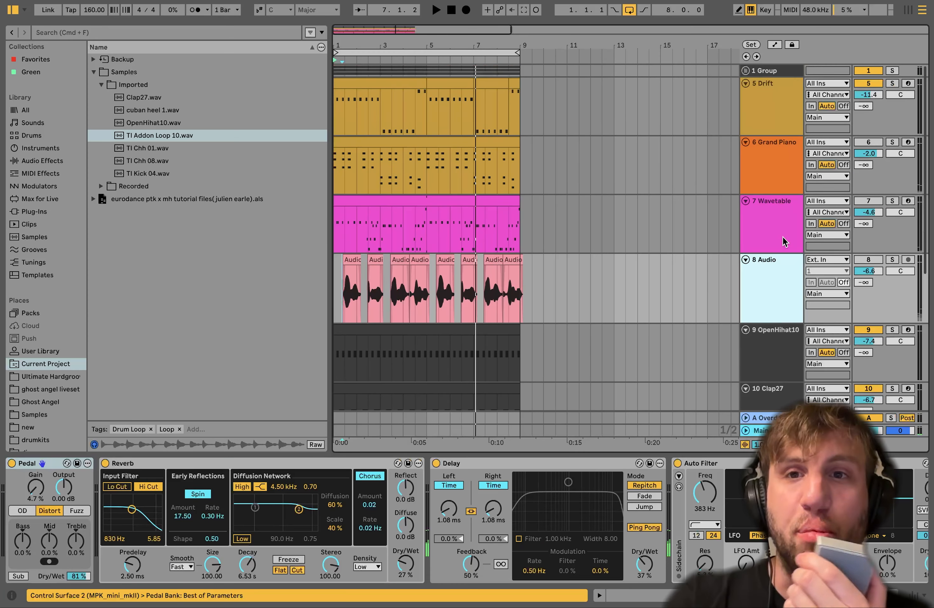
pyautogui.keyDown('shift'); pyautogui.click(788, 191); pyautogui.keyUp('shift')
pyautogui.press('space')
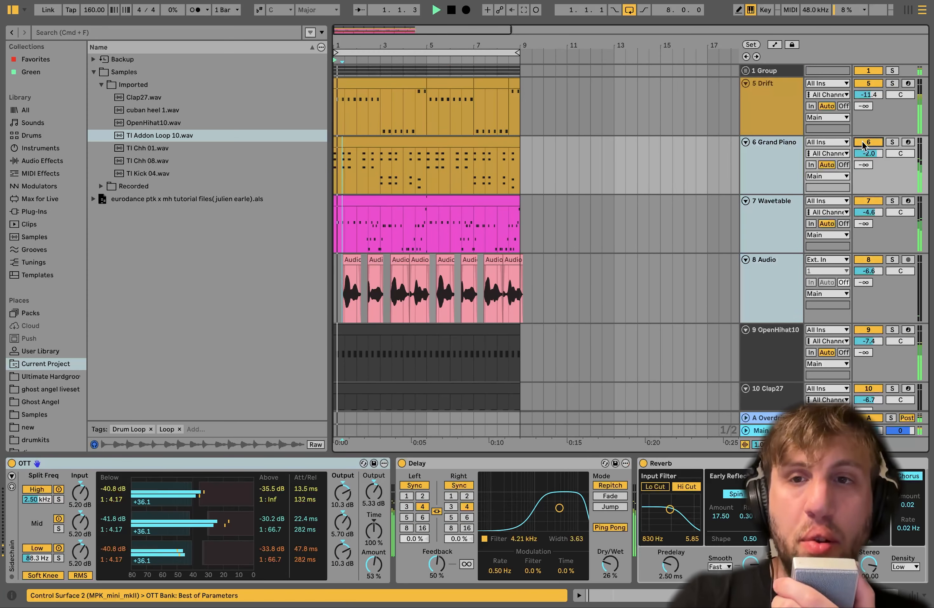
pyautogui.scroll(-4, 863, 144)
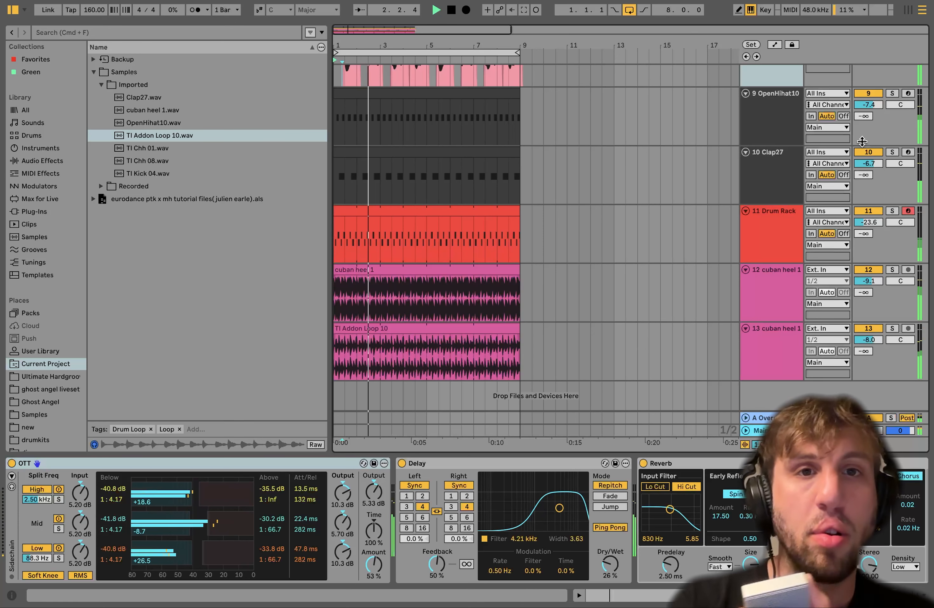
pyautogui.press('space')
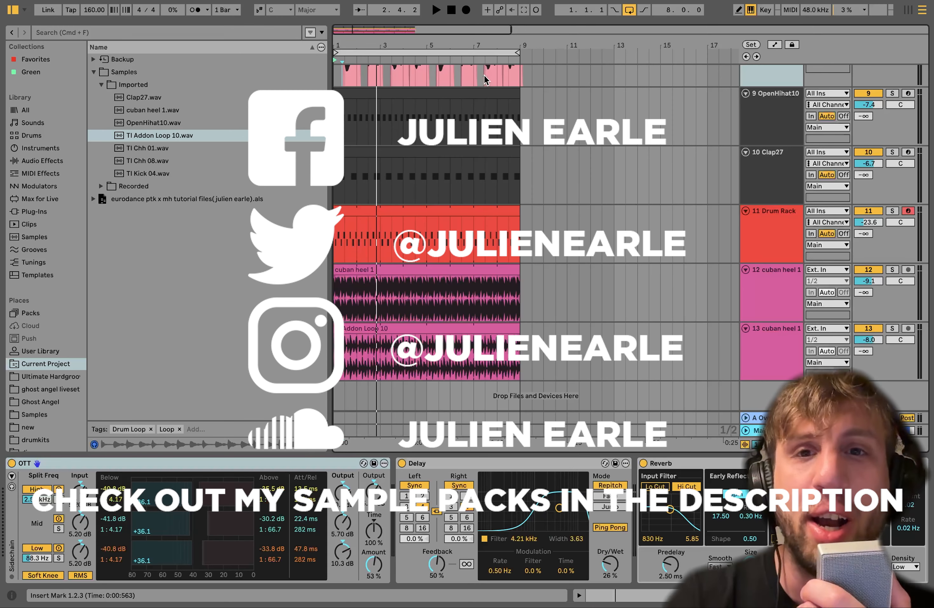
pyautogui.click(458, 99)
pyautogui.scroll(6, 446, 177)
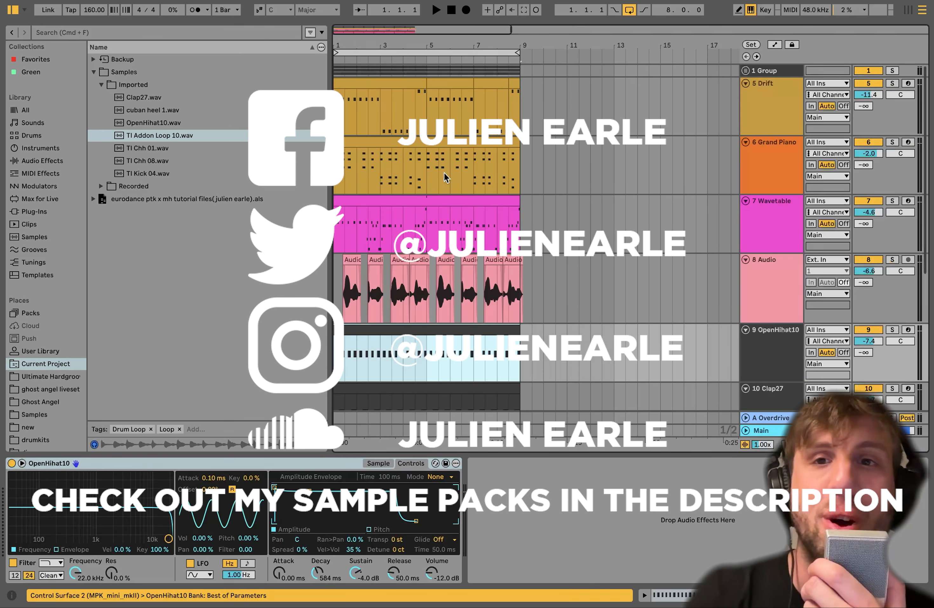